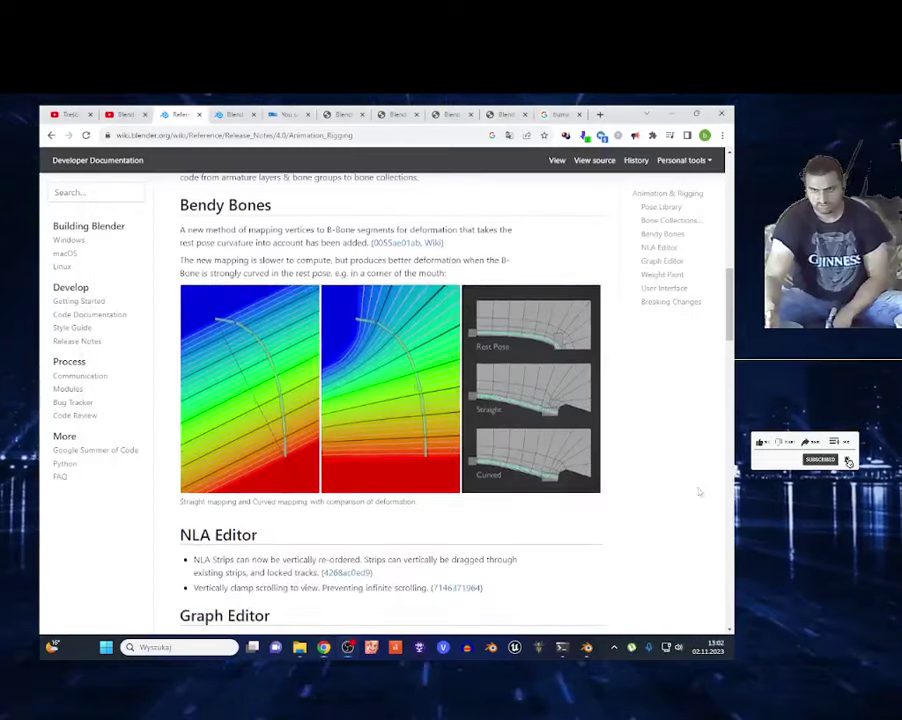
Return to the Blender 4.0 Release Notes overview page.
scroll(336, 503, "up", 3)
scroll(336, 503, "up", 3)
scroll(322, 494, "up", 5)
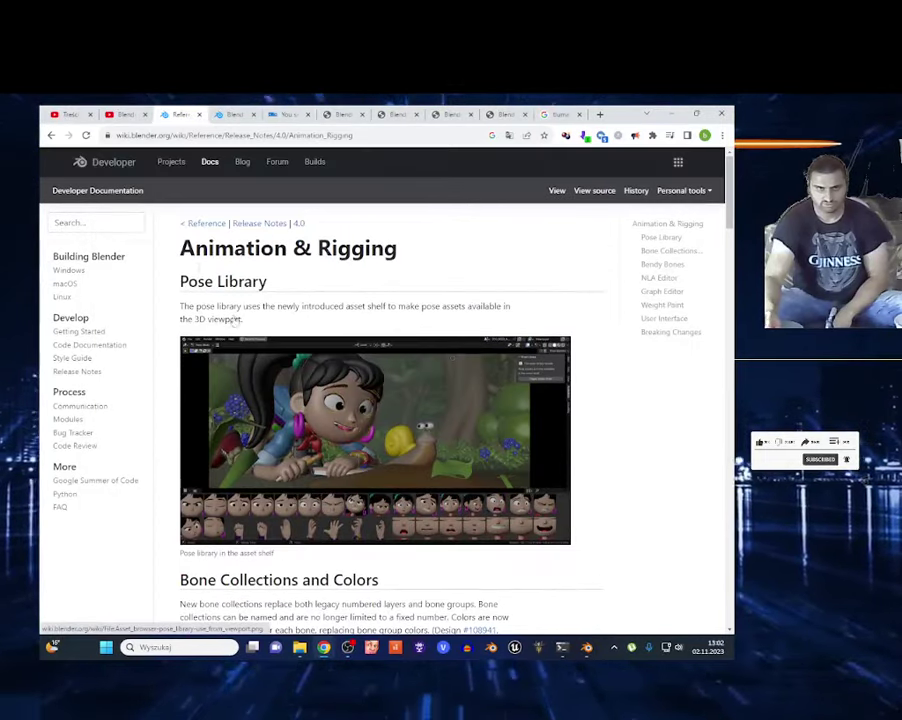
left_click(51, 135)
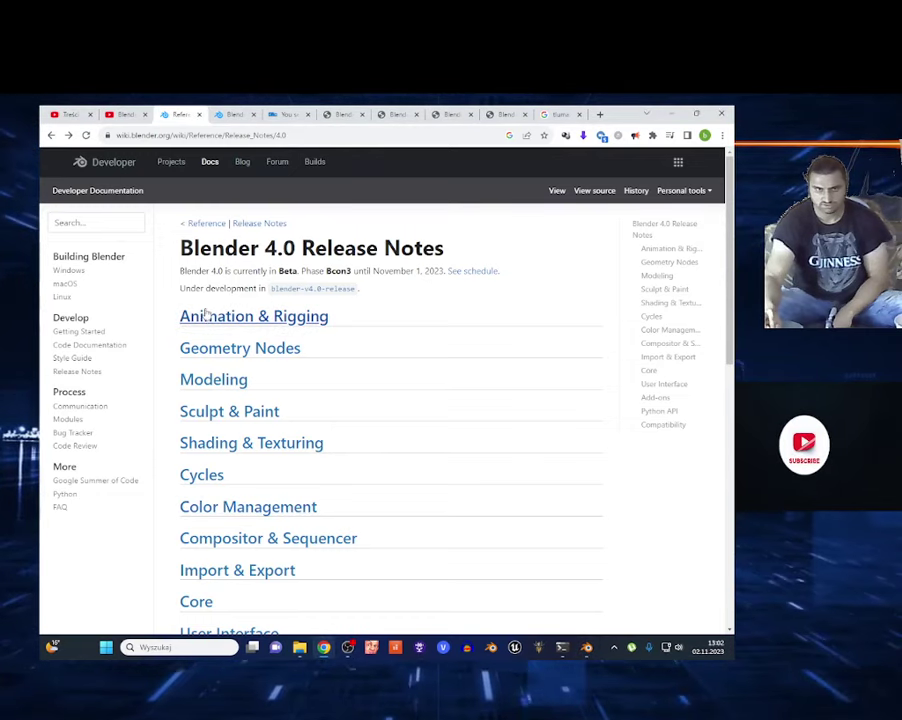
Read the Animation & Rigging notes down to Bone Collections, then switch to Blender.
left_click(207, 315)
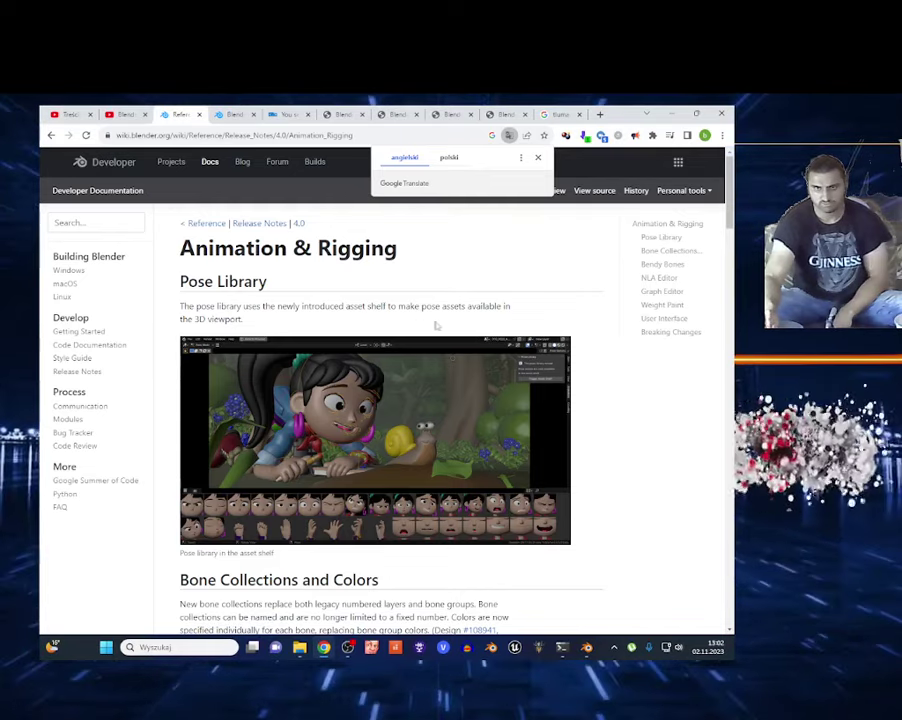
scroll(264, 368, "down", 3)
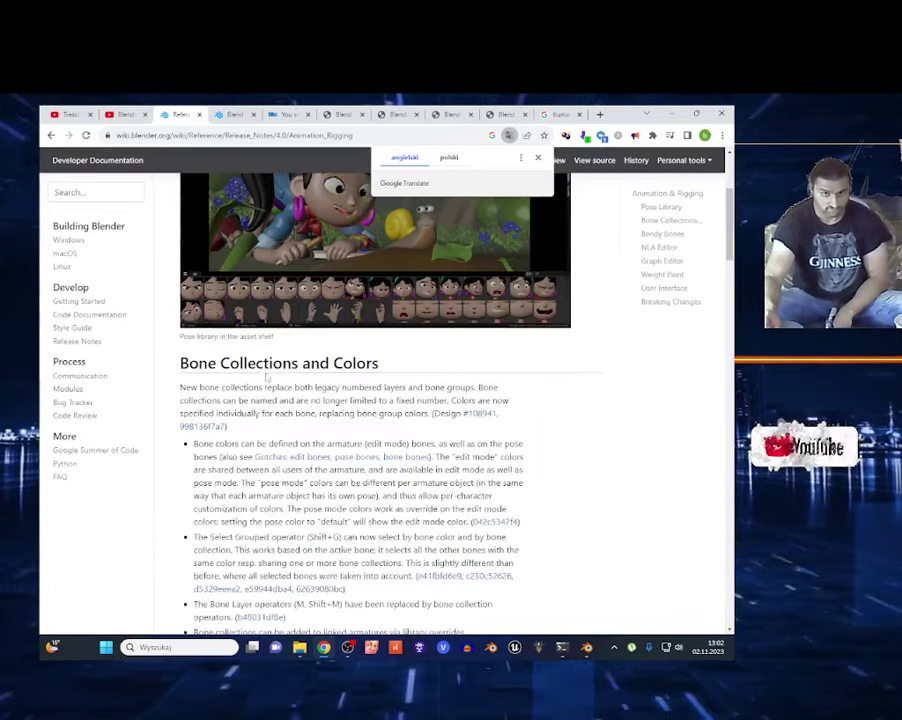
left_click_drag(181, 363, 293, 366)
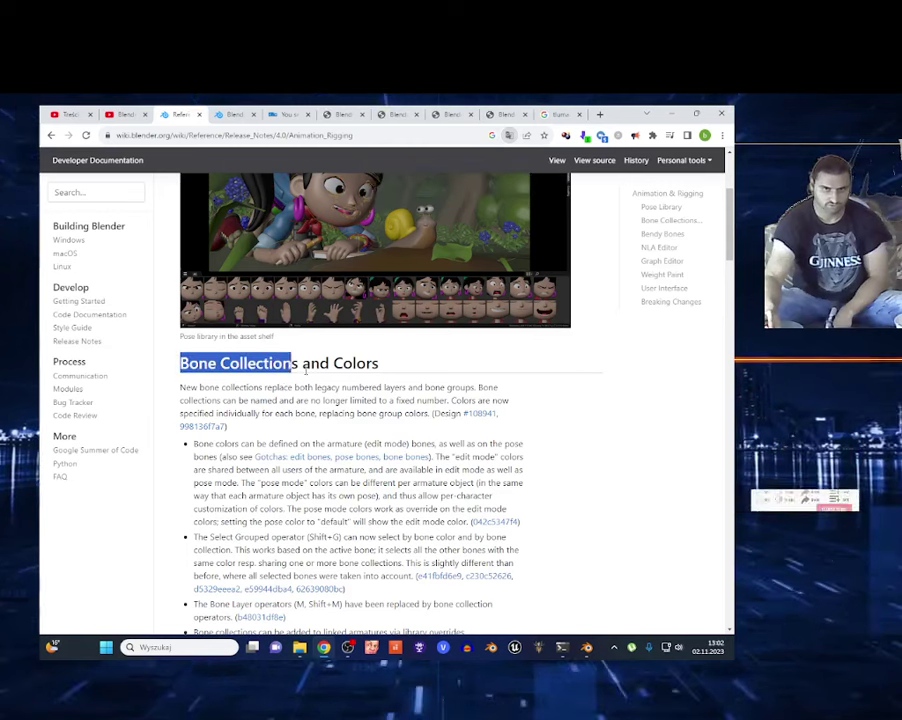
left_click(586, 648)
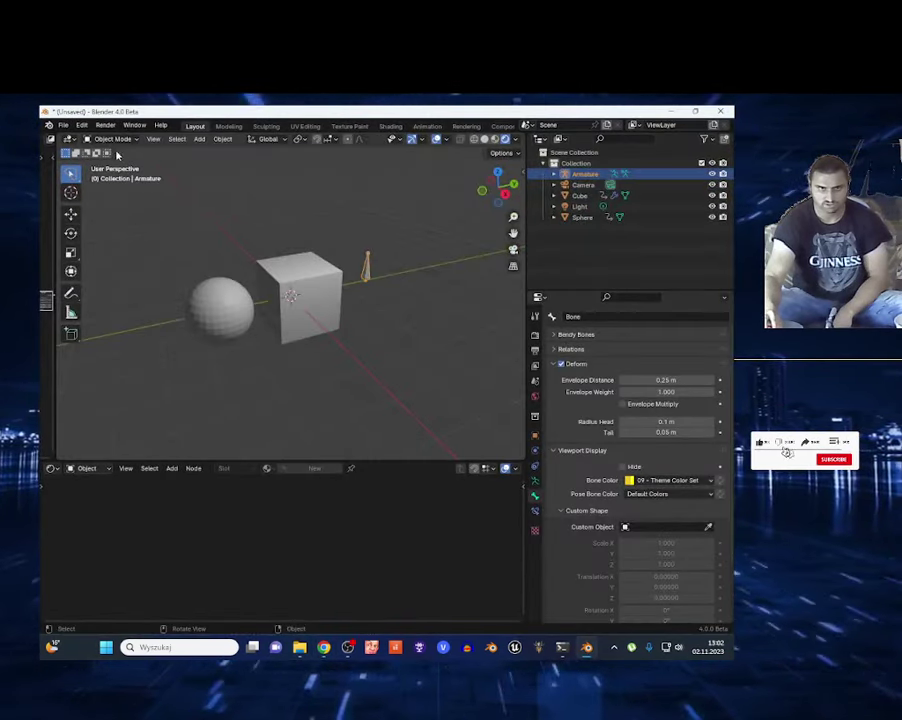
In Edit Mode, set the armature's bone color to 15 - Theme Color Set (green).
left_click(112, 138)
left_click(114, 162)
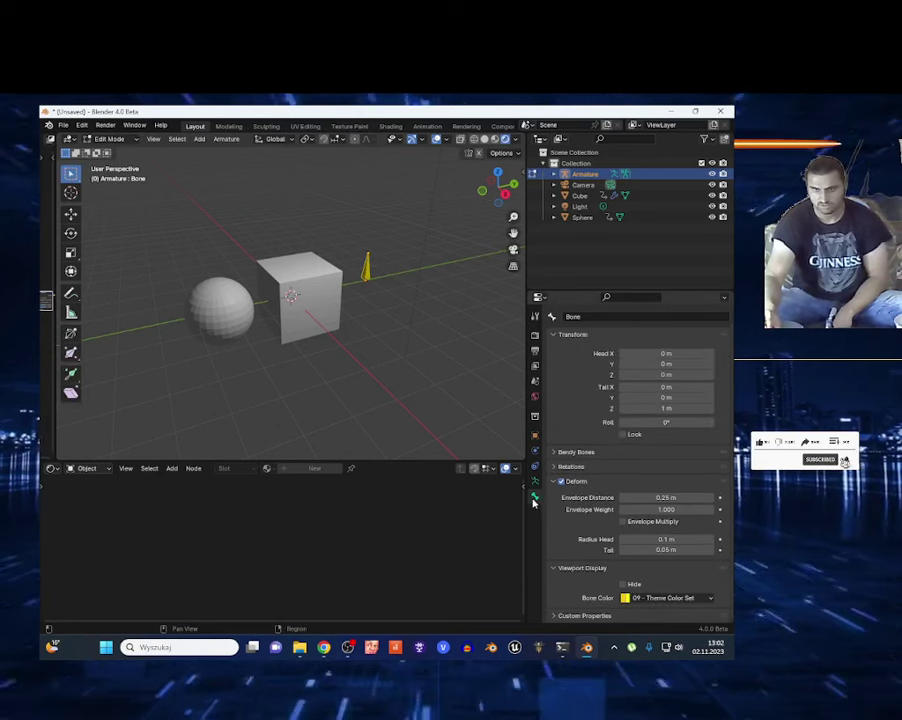
left_click(637, 597)
left_click(672, 492)
left_click(658, 598)
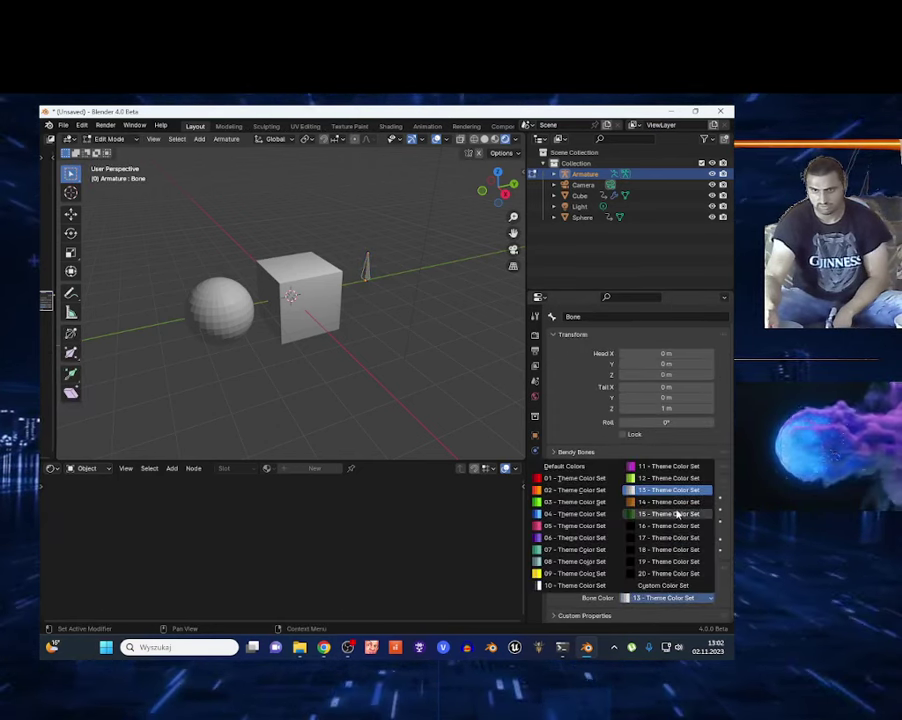
left_click(672, 517)
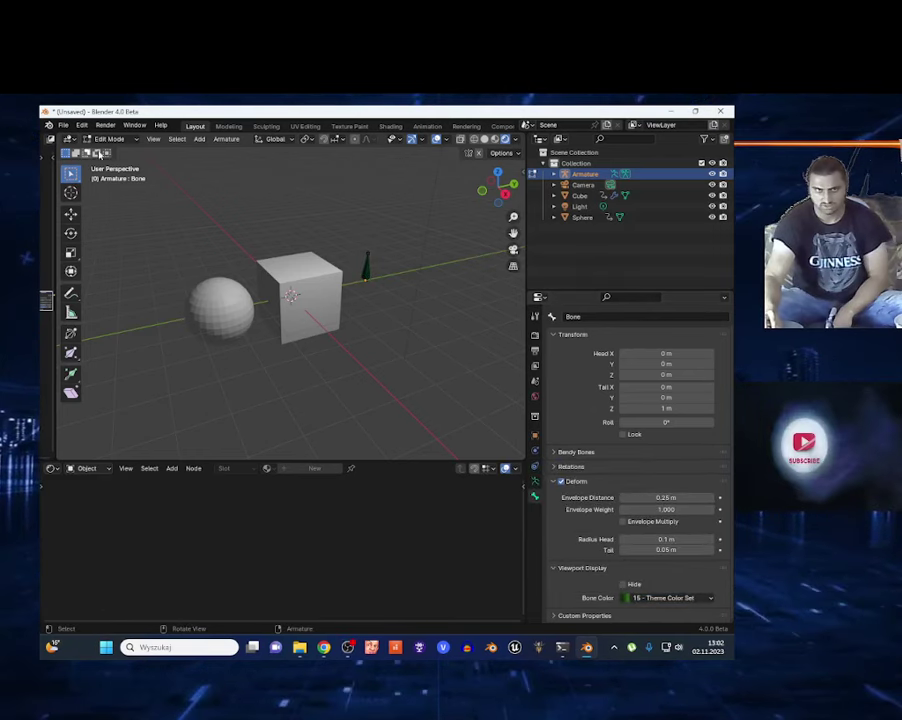
Put the armature back in Object Mode and return to the release notes browser.
left_click(110, 138)
left_click(110, 151)
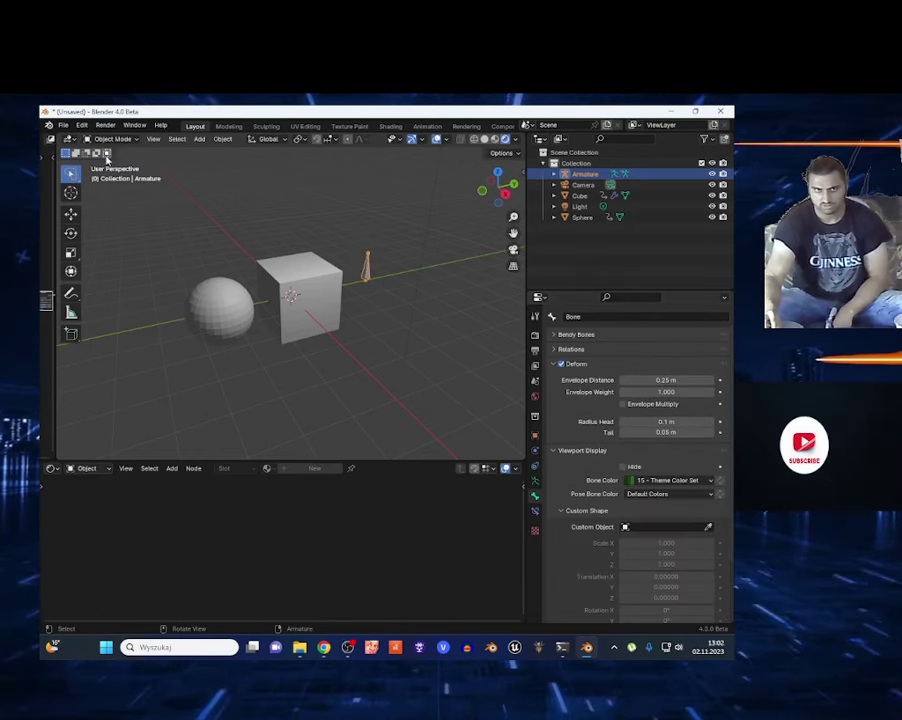
left_click(324, 648)
Read through the rest of the Animation & Rigging release notes.
scroll(248, 423, "down", 1)
scroll(248, 423, "down", 3)
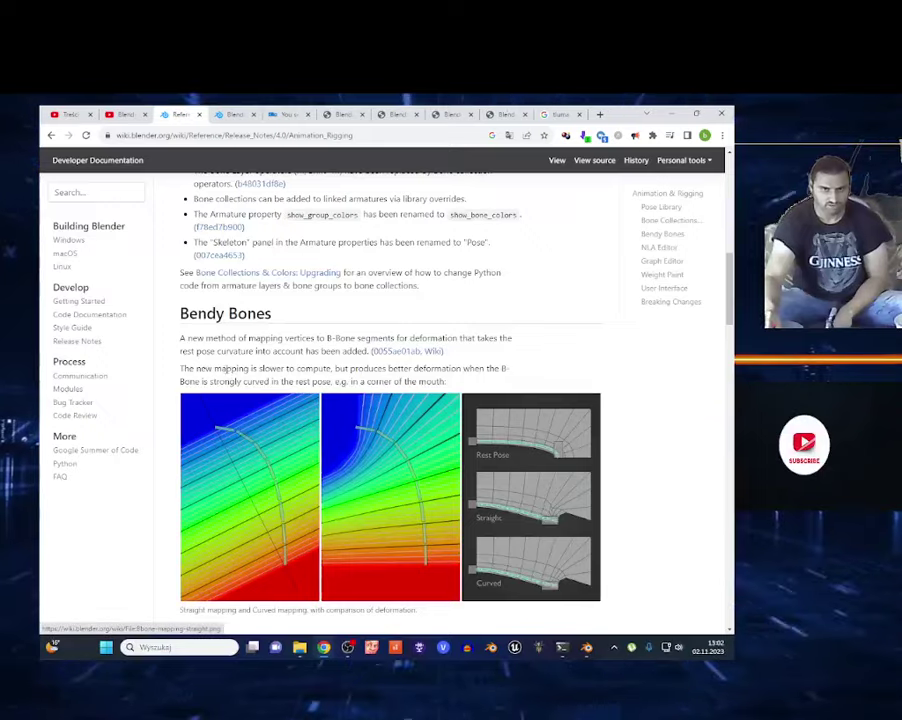
scroll(260, 444, "down", 3)
scroll(260, 444, "down", 3)
scroll(300, 444, "down", 3)
scroll(370, 453, "up", 2)
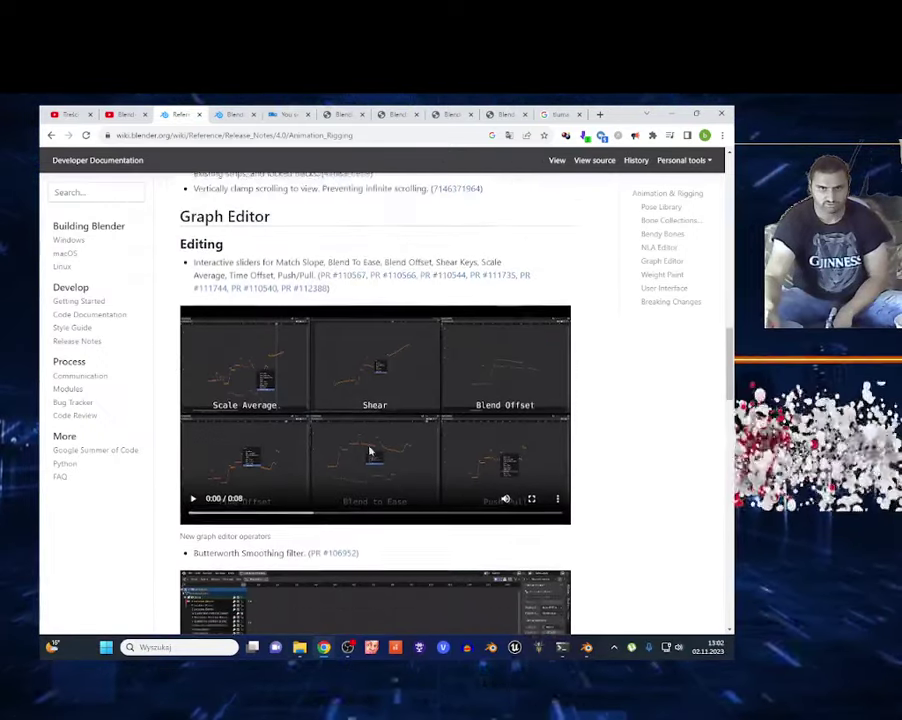
scroll(316, 469, "down", 2)
scroll(290, 530, "down", 1)
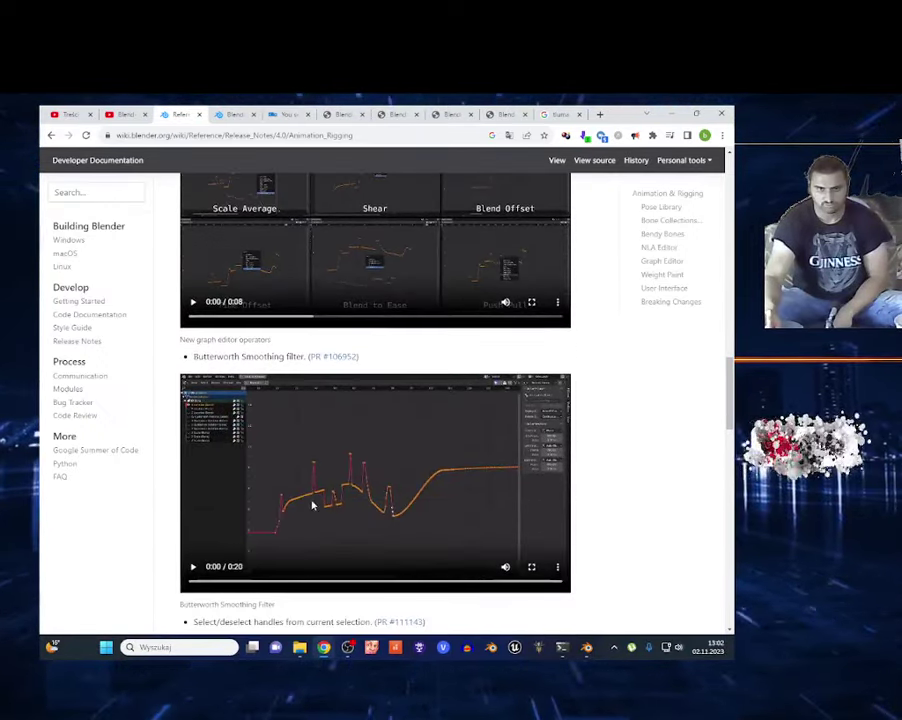
scroll(320, 510, "down", 2)
scroll(390, 430, "down", 2)
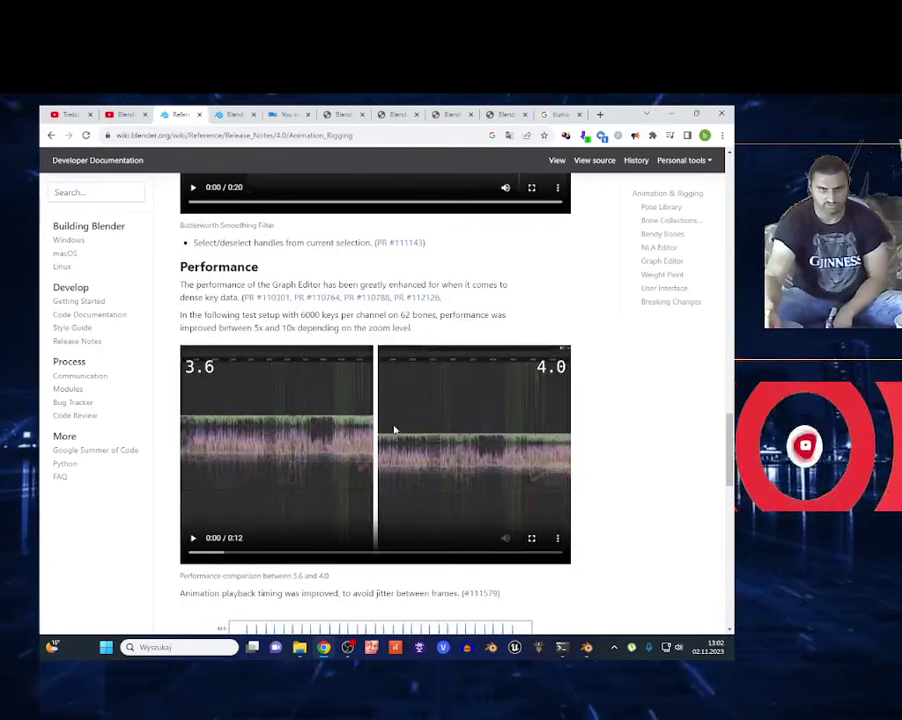
scroll(400, 443, "down", 2)
scroll(320, 400, "down", 2)
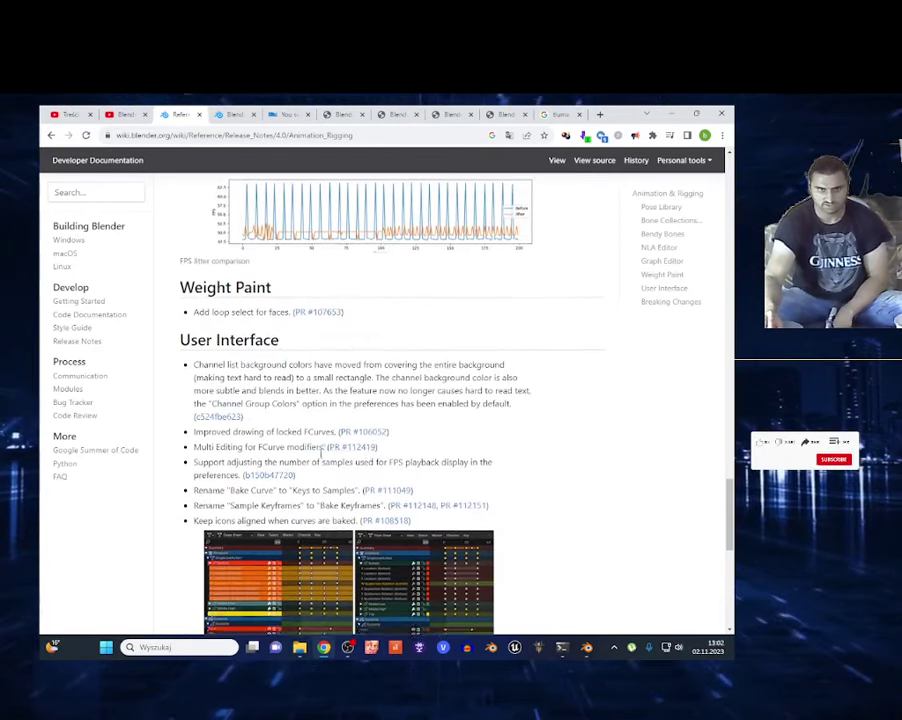
scroll(215, 346, "down", 1)
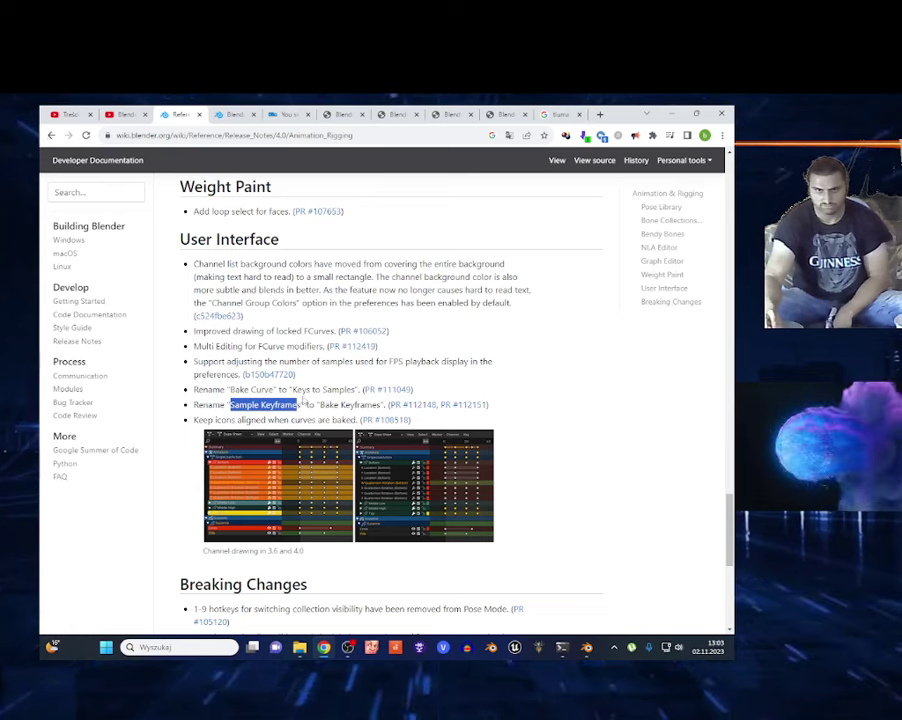
scroll(248, 401, "up", 1)
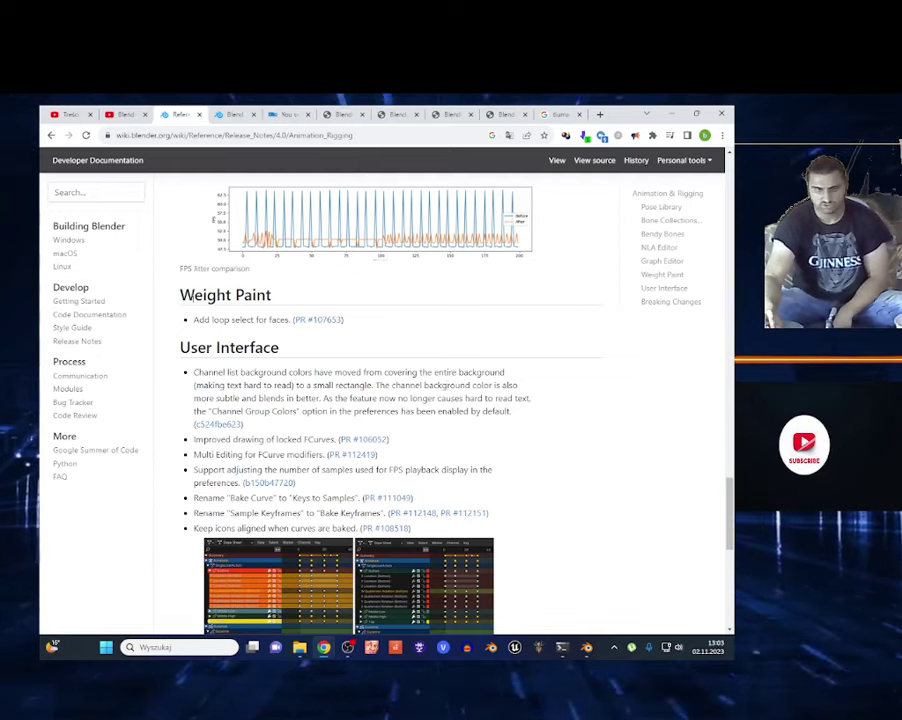
Open the Geometry Nodes release notes from the index, then switch back to Blender.
left_click(49, 135)
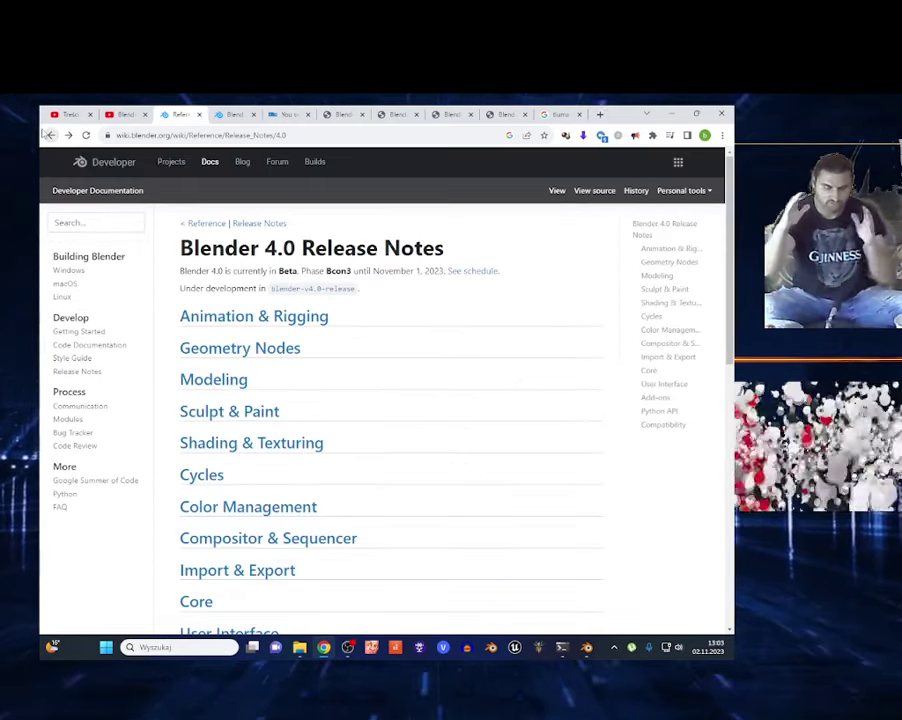
left_click(270, 357)
scroll(558, 512, "down", 2)
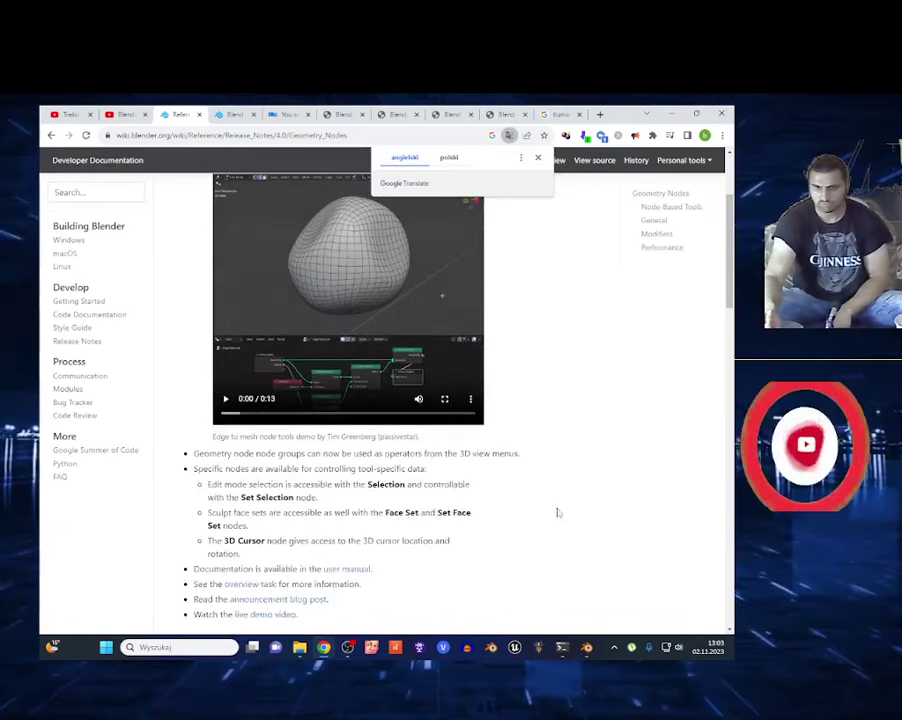
key("alt+Tab")
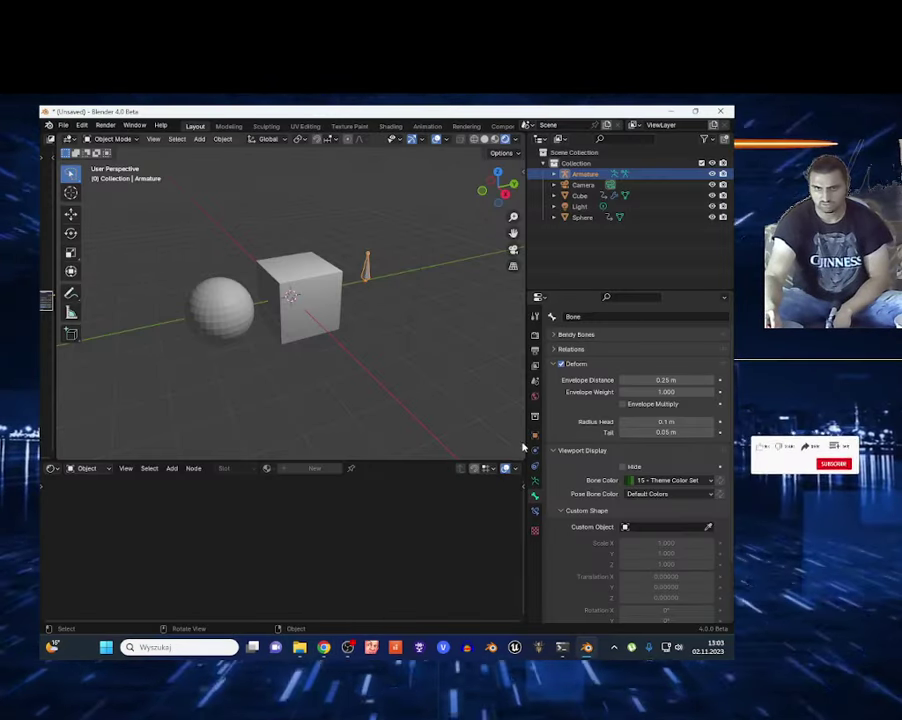
Select the cube and show its modifier stack in the Modifiers properties.
left_click(334, 309)
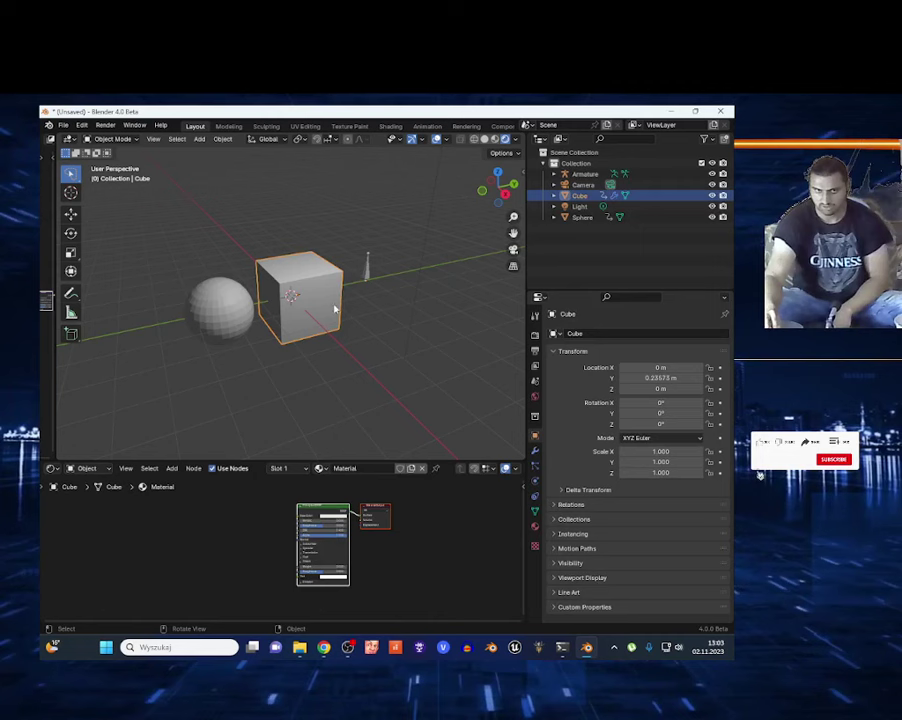
left_click(537, 453)
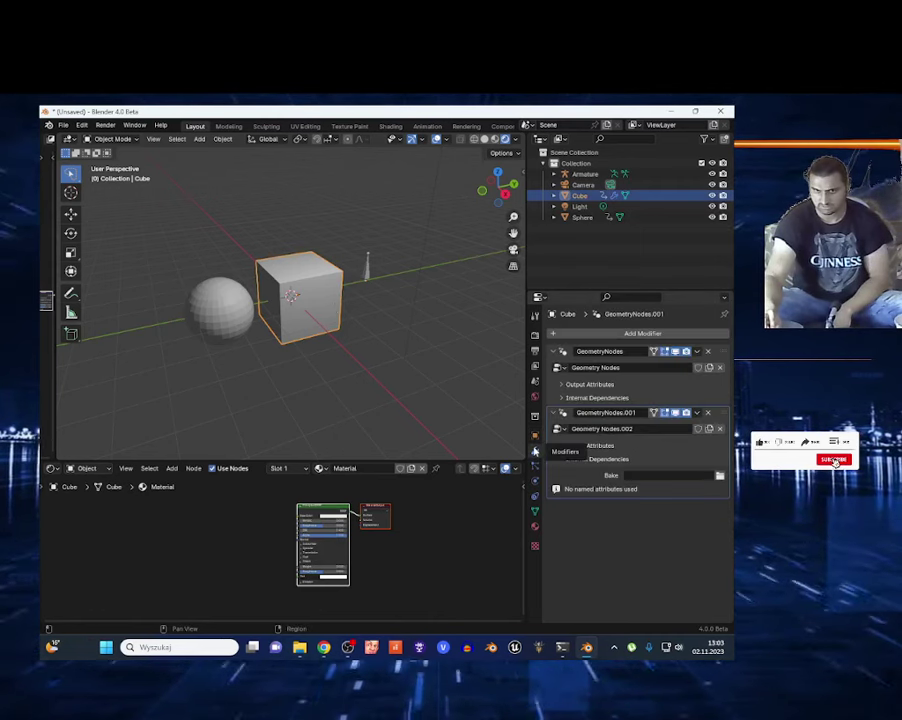
left_click(588, 333)
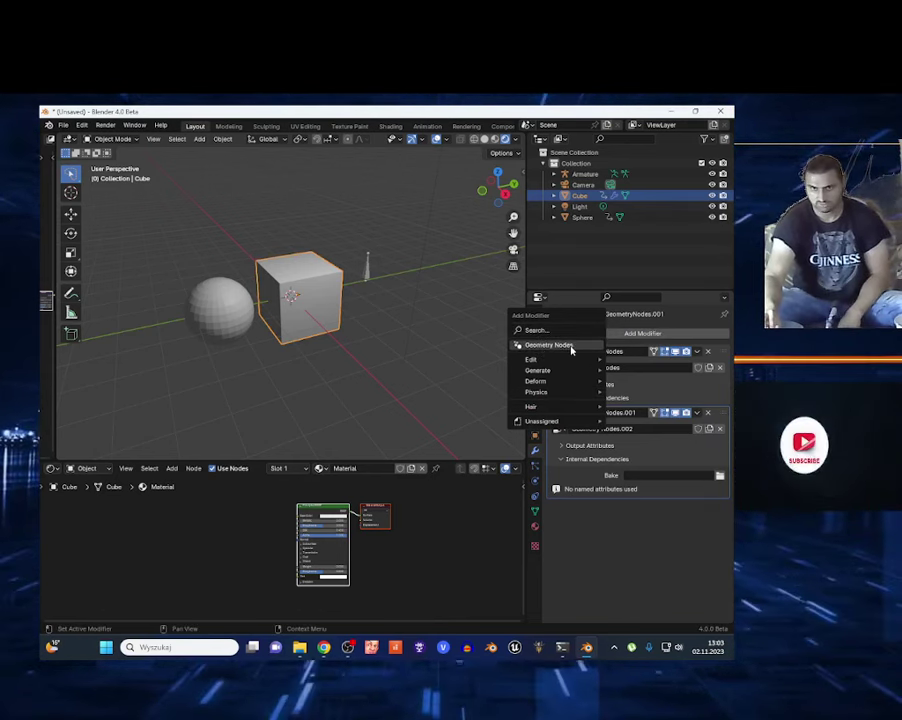
Show the cube's GeometryNodes.002 Repeat zone tree in a zoomed-in Geometry Node Editor.
left_click(52, 468)
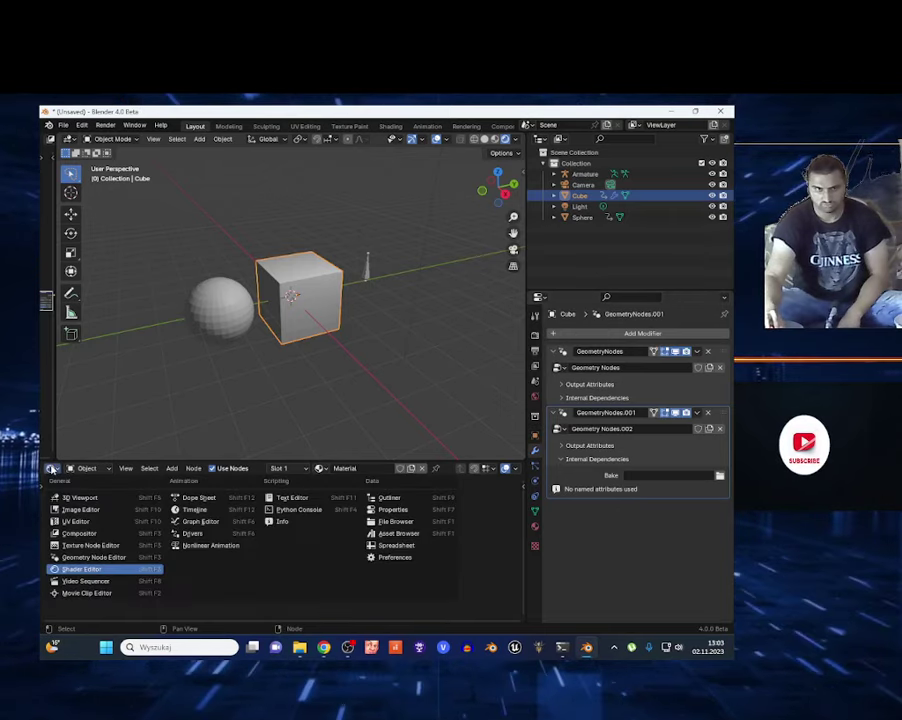
left_click(95, 557)
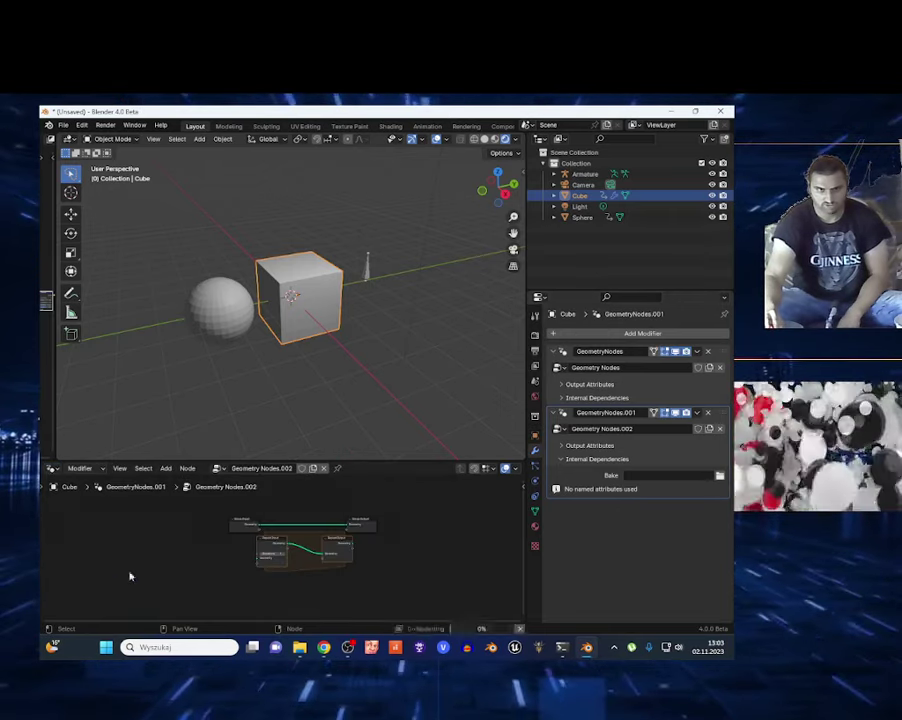
scroll(235, 598, "up", 3)
scroll(224, 530, "up", 1)
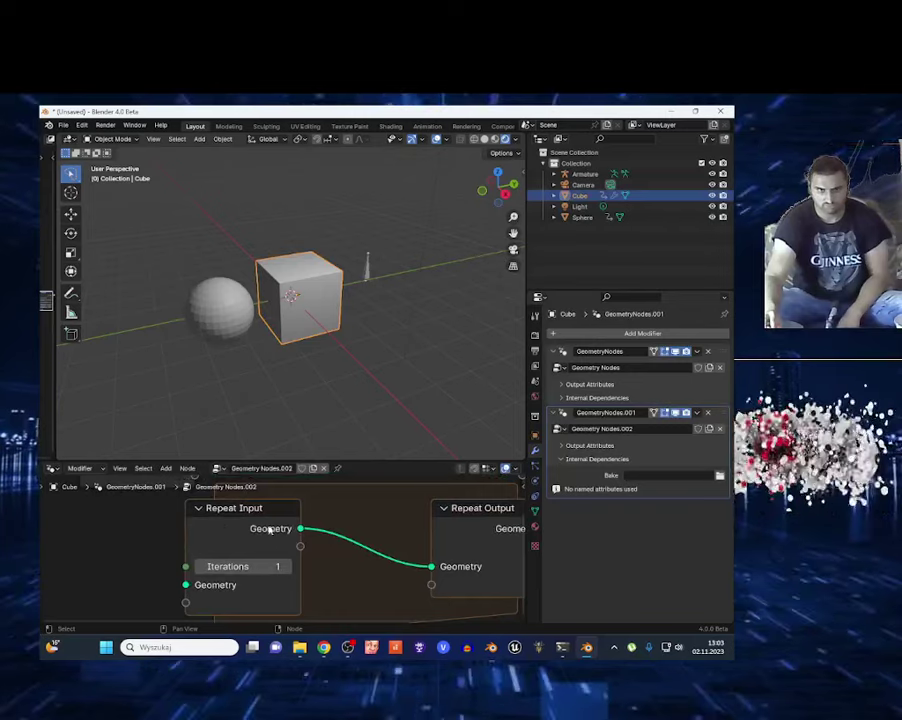
Read the Geometry Nodes release notes in the browser down to the Performance section.
left_click(323, 647)
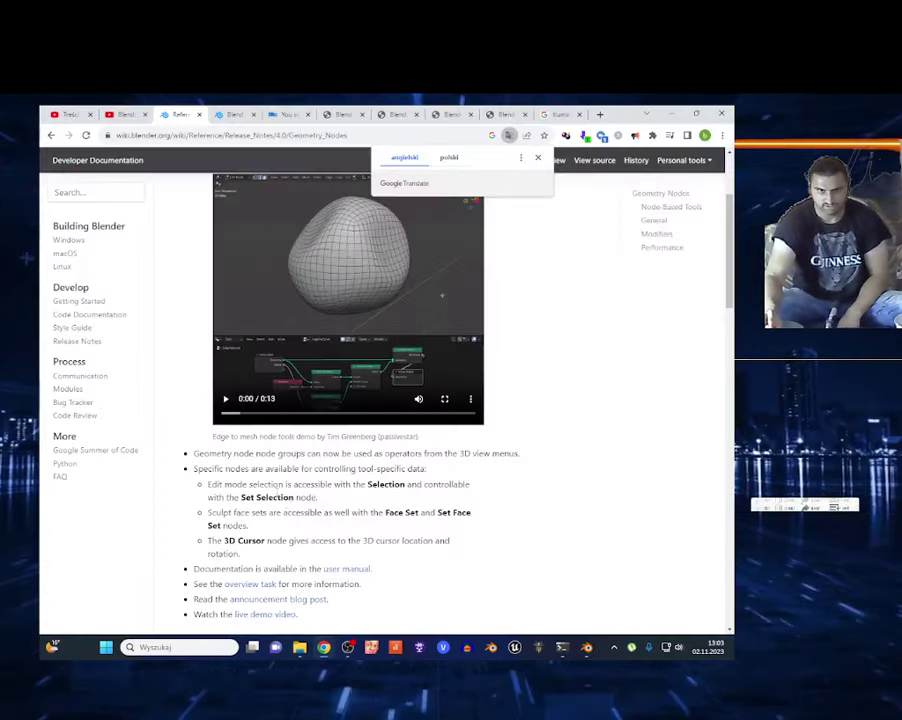
scroll(269, 493, "down", 3)
scroll(330, 307, "down", 4)
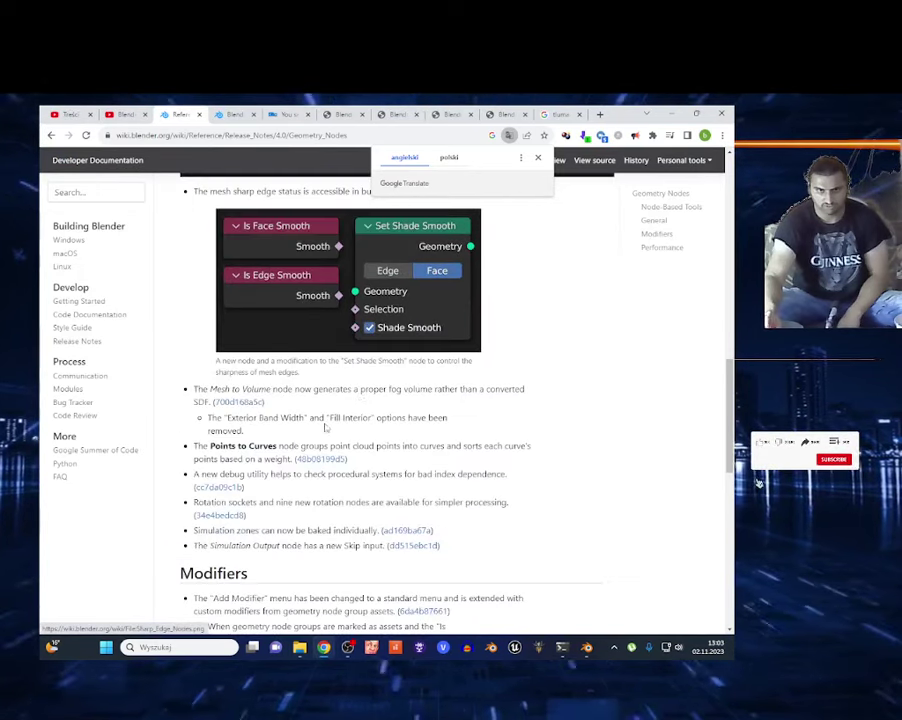
scroll(338, 394, "down", 2)
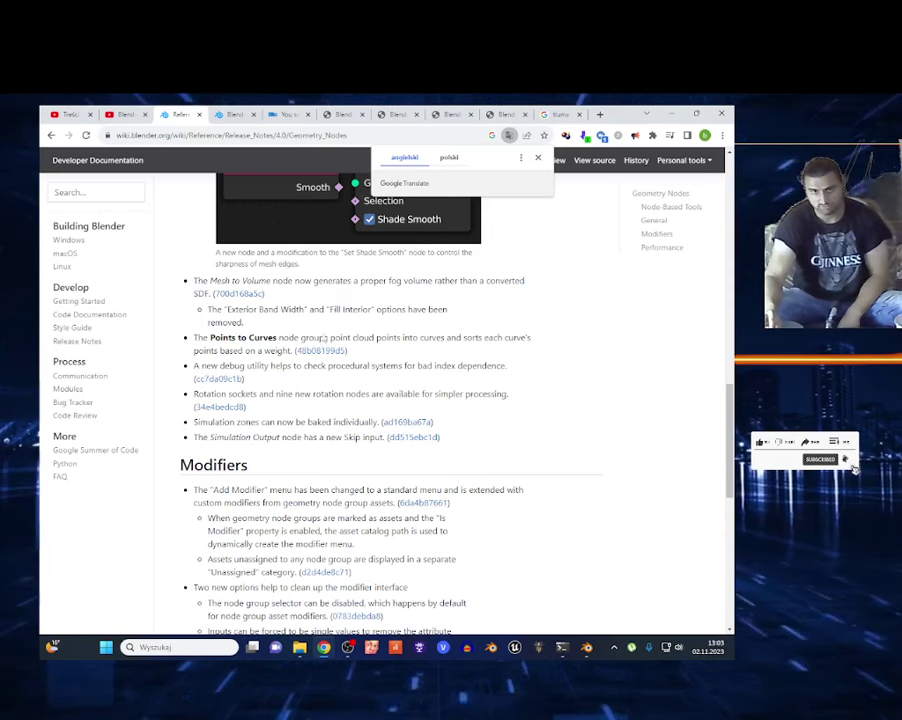
scroll(342, 537, "down", 2)
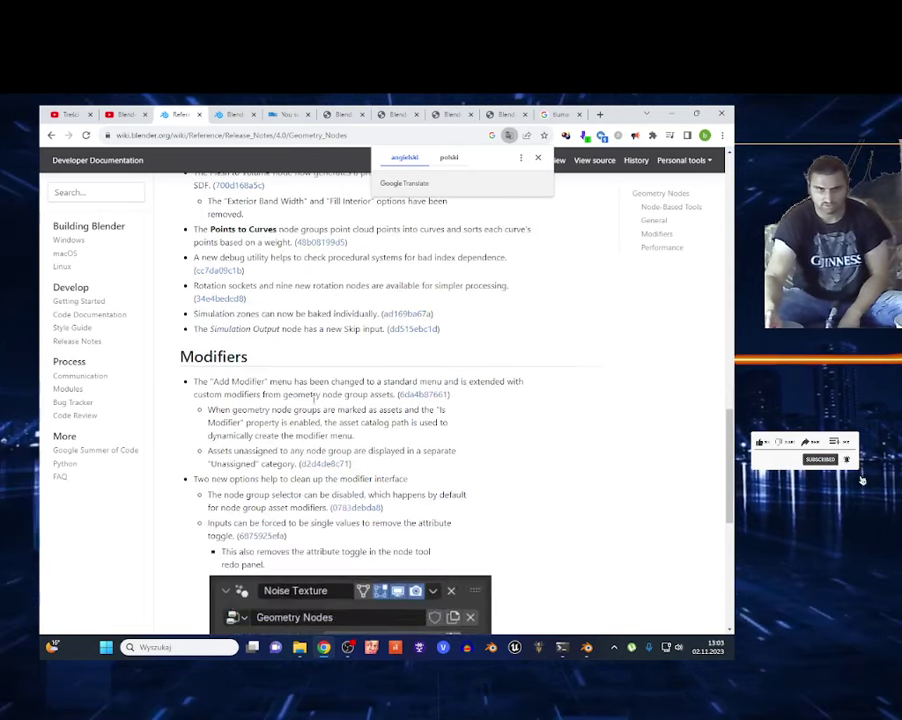
scroll(342, 537, "down", 2)
scroll(338, 535, "down", 2)
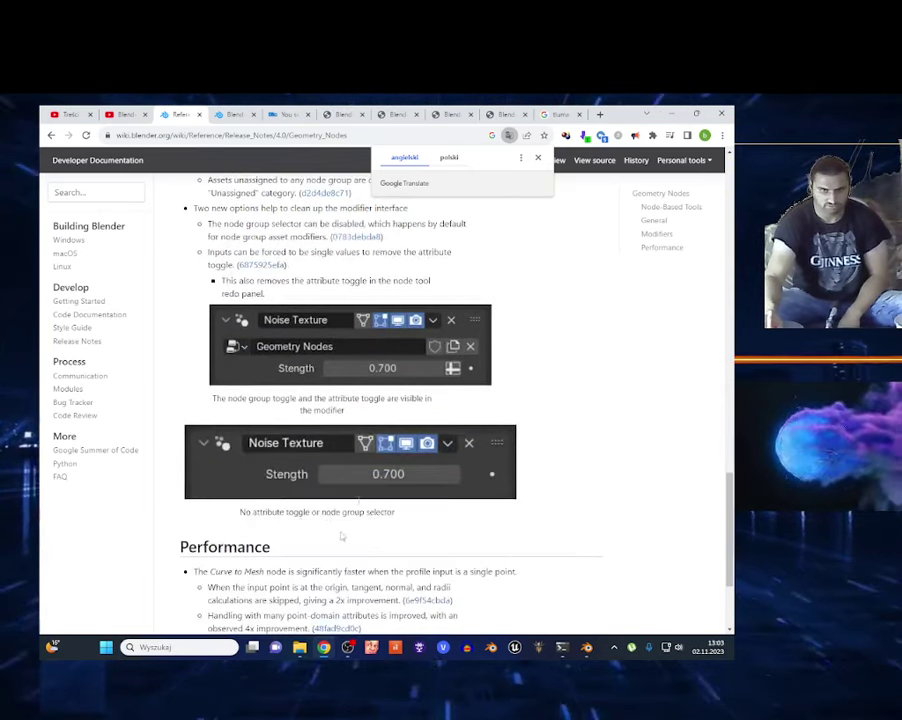
scroll(300, 518, "down", 3)
left_click_drag(186, 411, 418, 494)
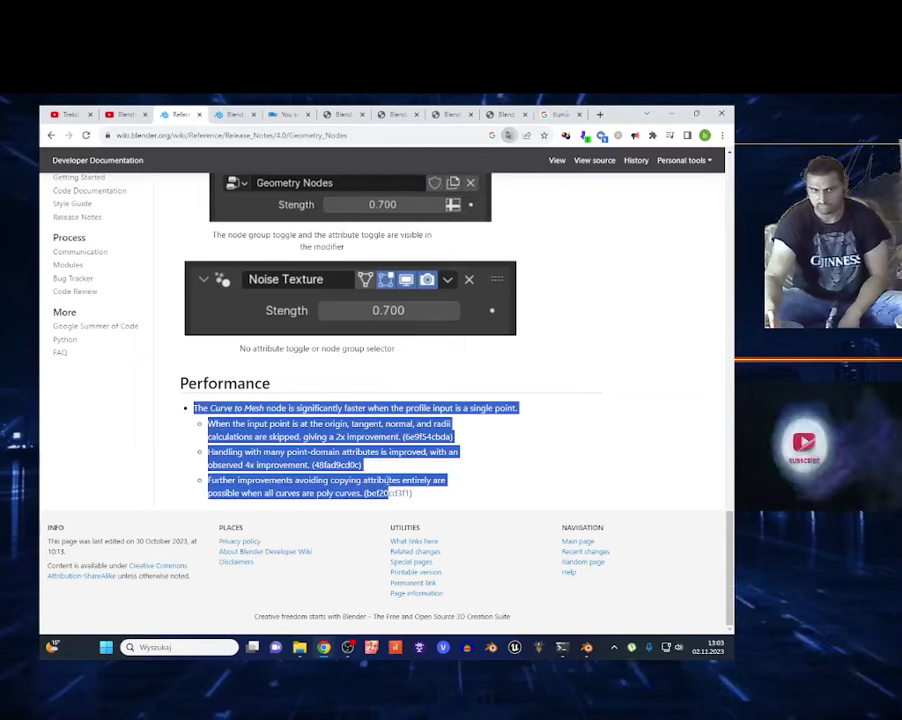
scroll(300, 480, "up", 3)
Open the Modeling release notes and read down to the snapping changes.
left_click(55, 139)
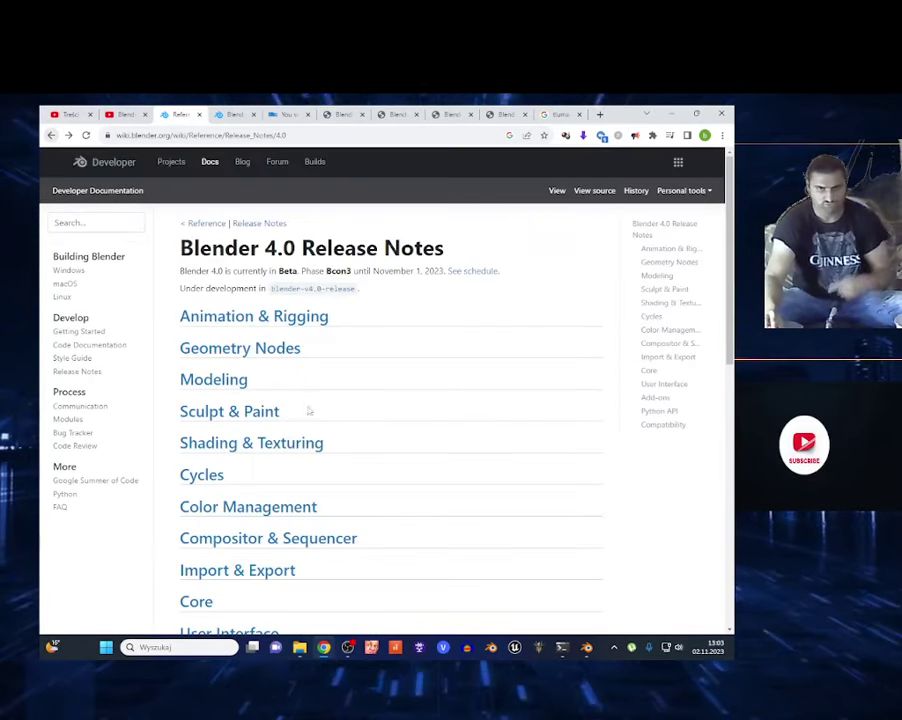
left_click(221, 378)
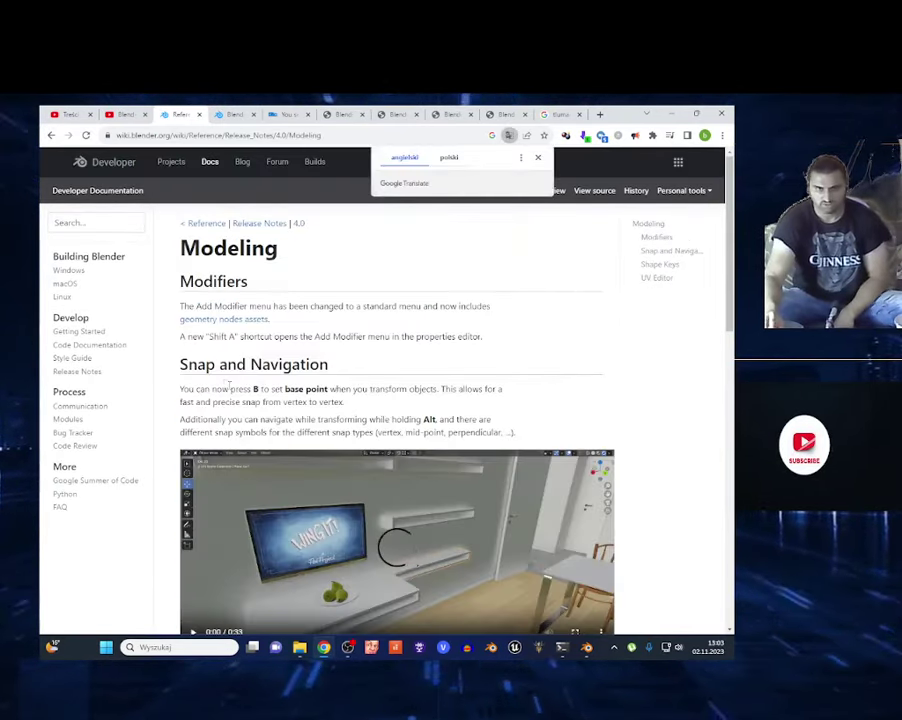
scroll(305, 397, "down", 3)
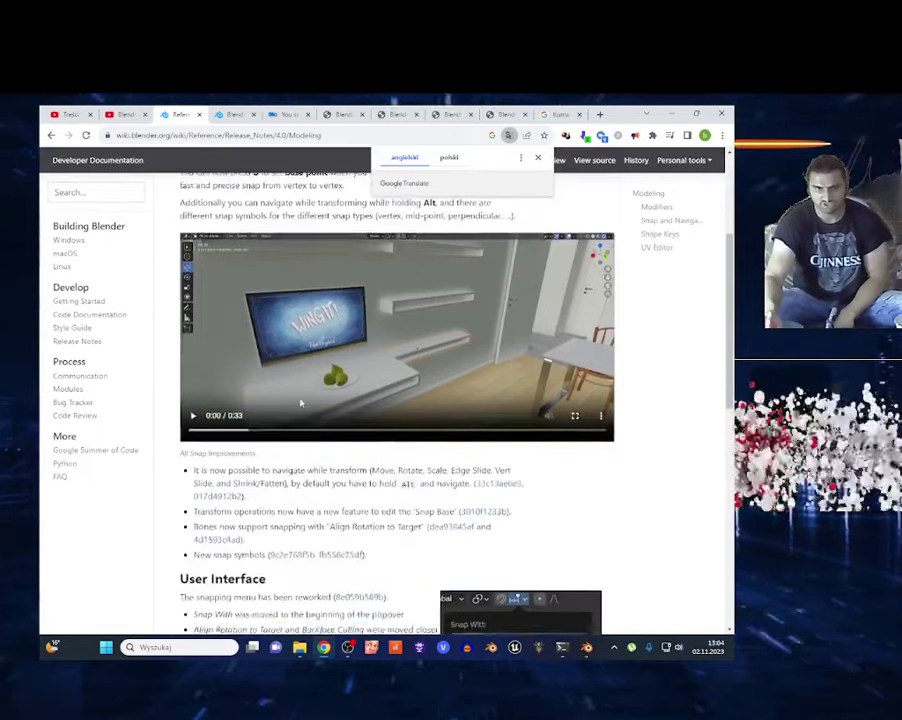
scroll(400, 450, "down", 2)
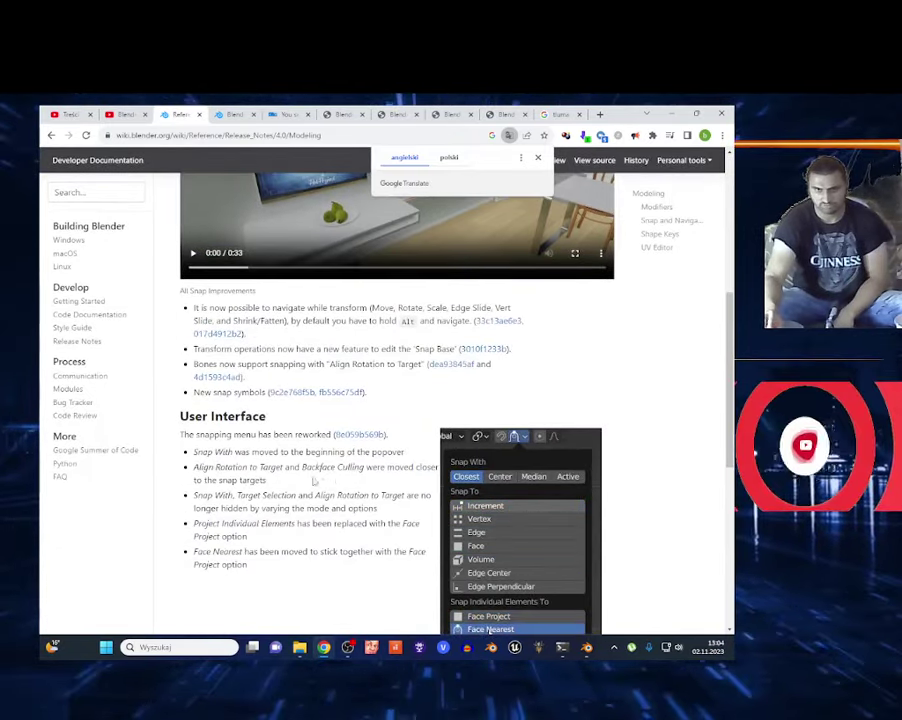
In Blender, check the viewport's Snap popover options against the notes.
left_click(588, 648)
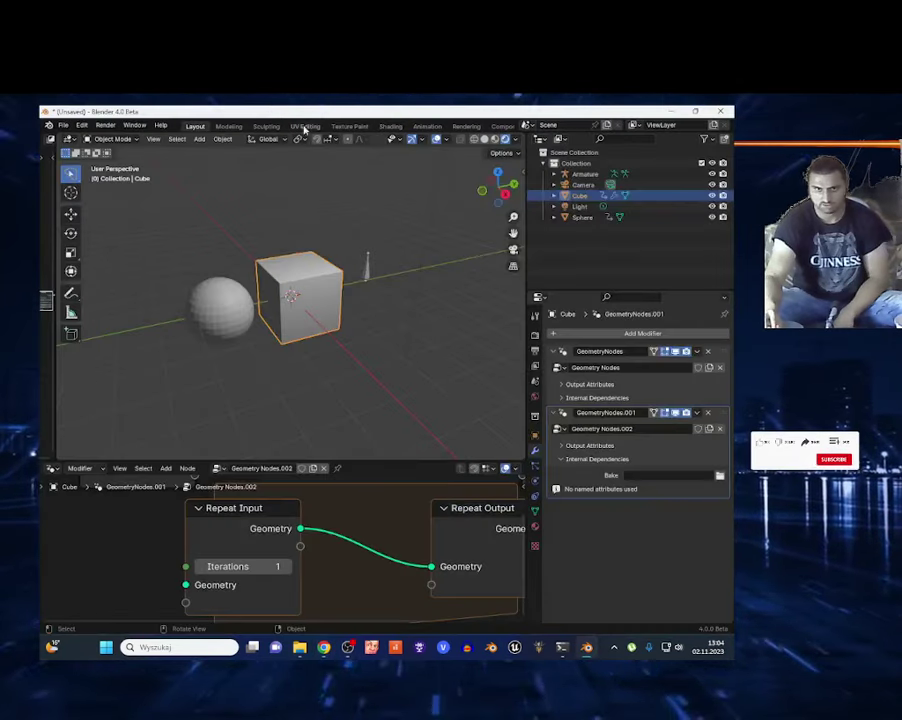
left_click(335, 141)
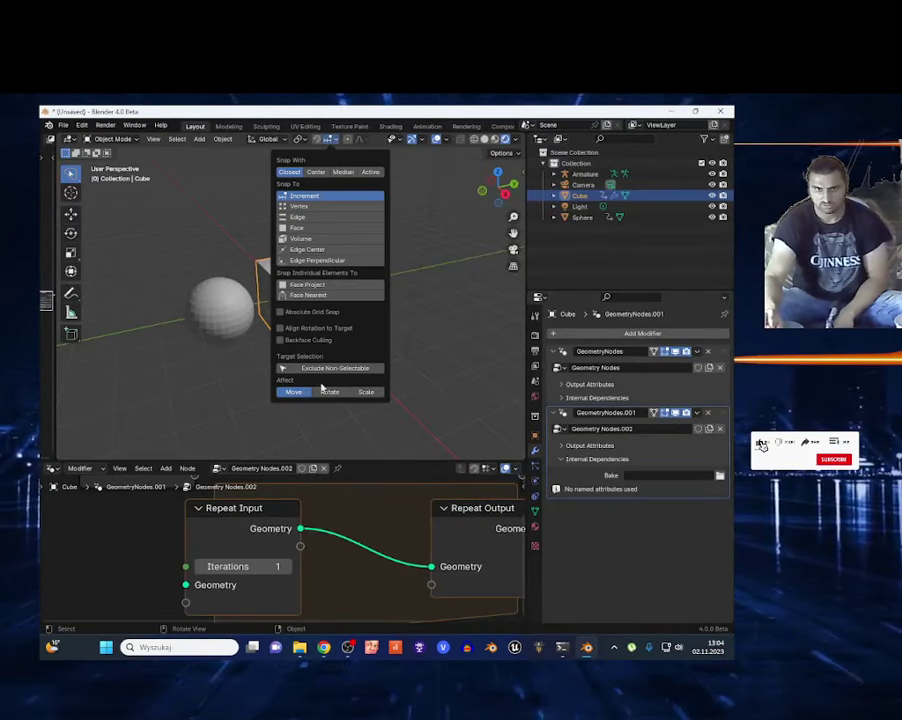
left_click(306, 453)
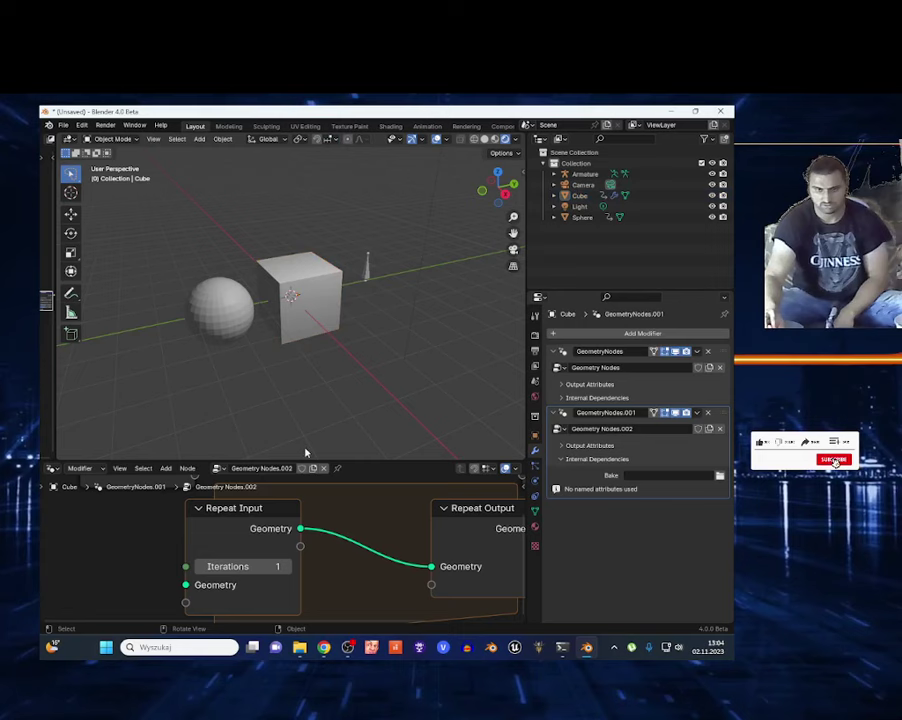
Look over the Sculpt, Paint, Texture notes in Chrome, then go back to the index.
left_click(326, 648)
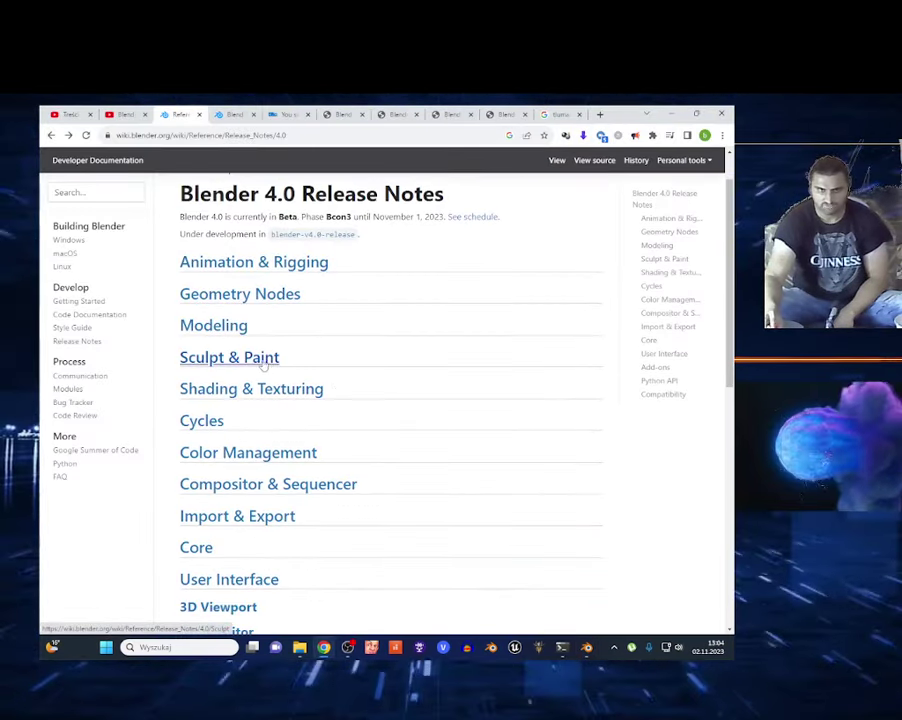
left_click(244, 358)
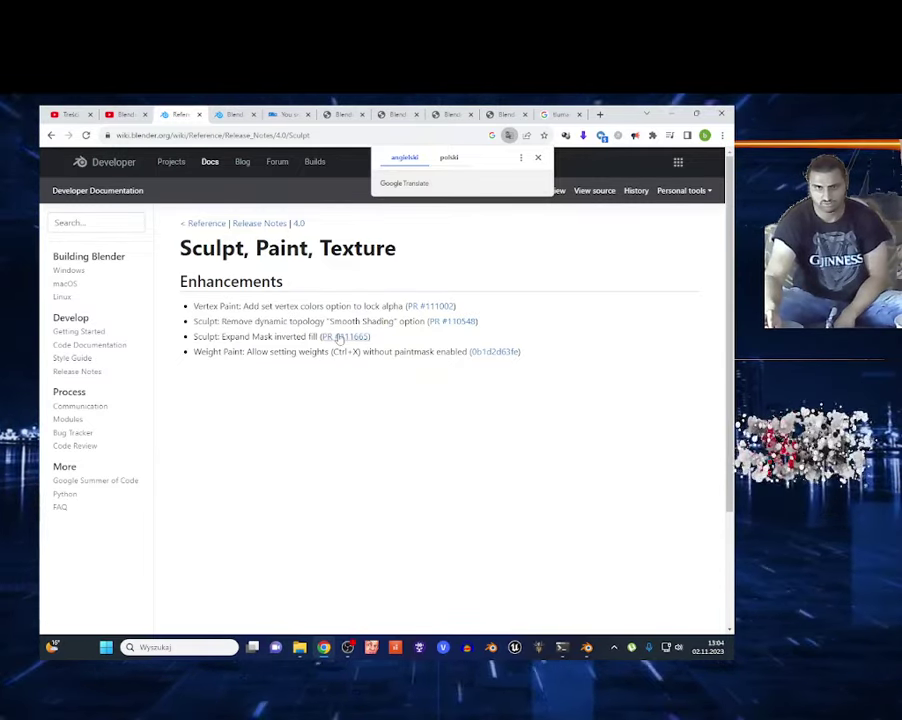
left_click(51, 135)
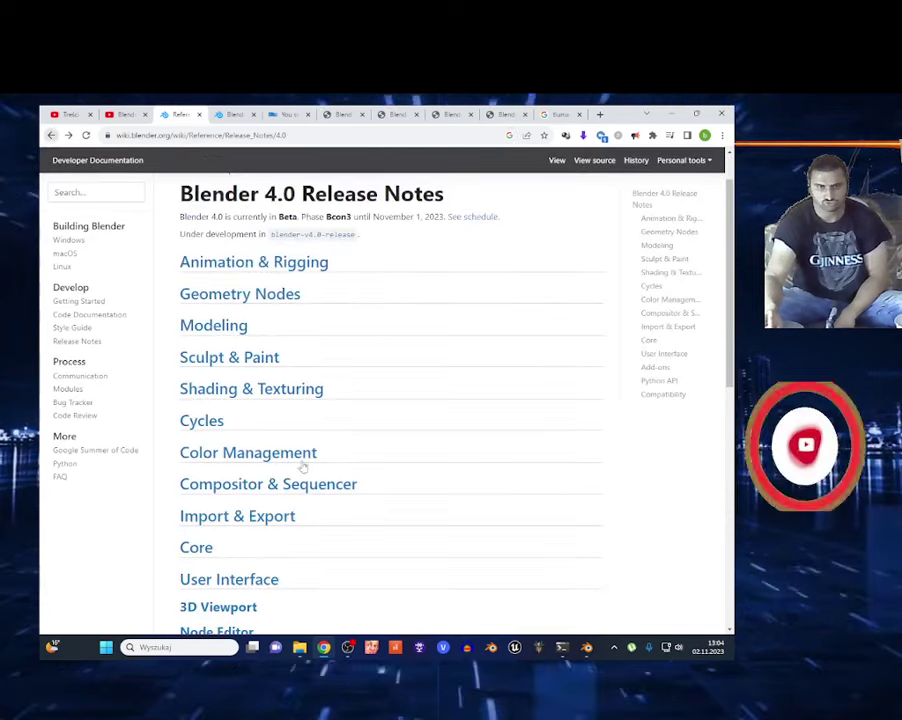
scroll(233, 458, "down", 3)
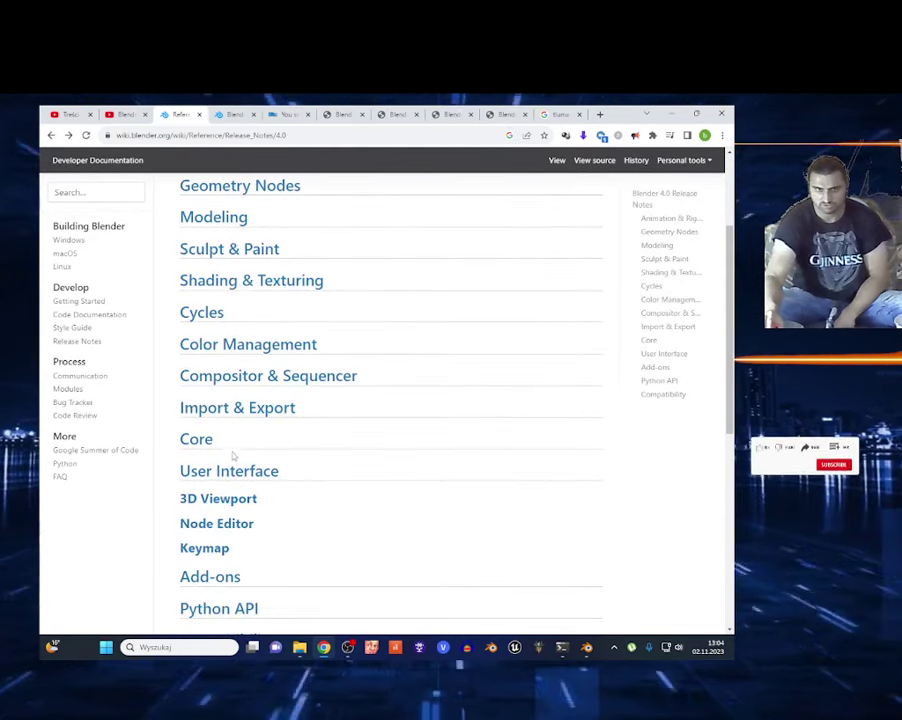
Read the Cycles release notes down to Metal Hardware Raytracing.
left_click(205, 314)
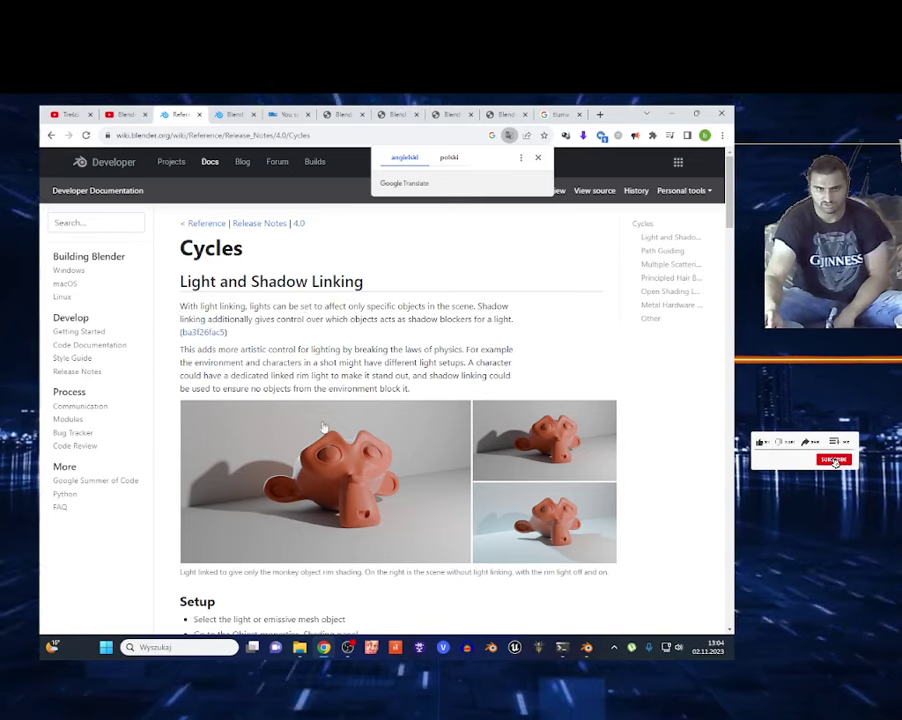
scroll(323, 427, "down", 5)
scroll(300, 428, "down", 5)
scroll(276, 429, "down", 3)
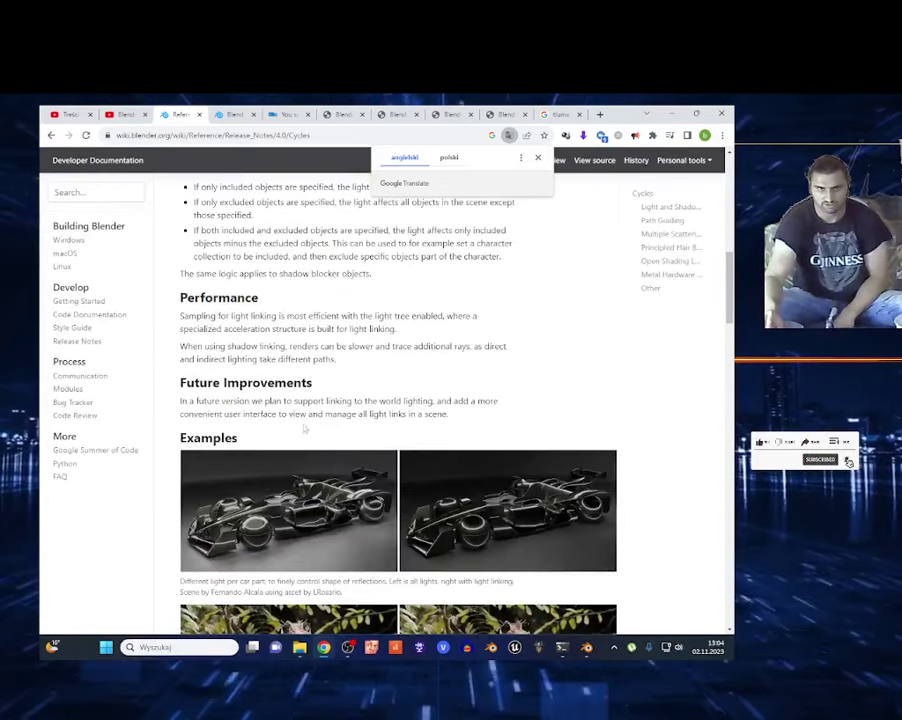
scroll(300, 428, "down", 3)
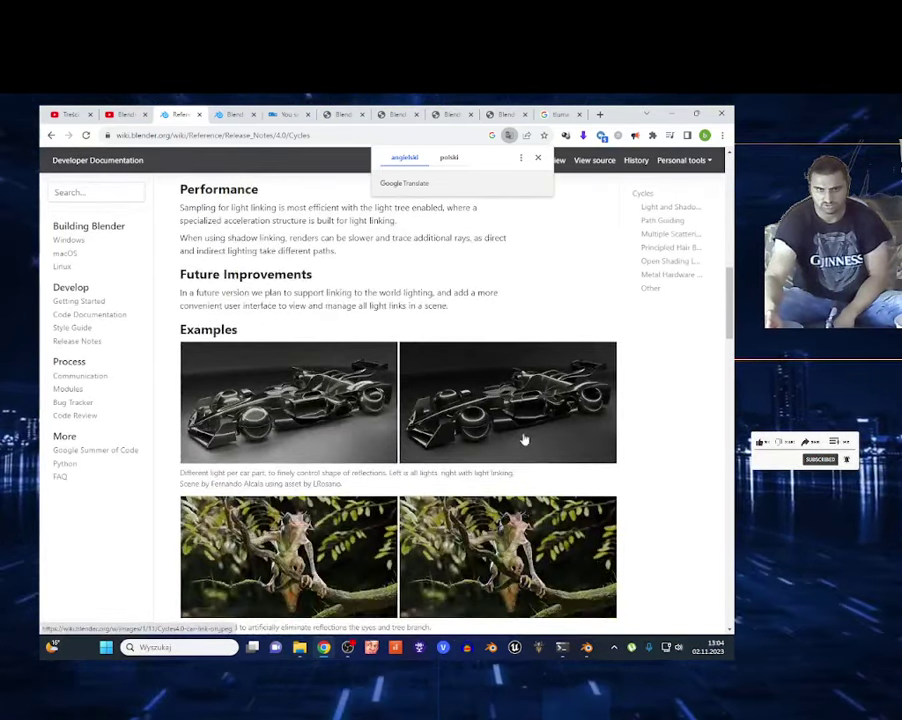
scroll(302, 432, "down", 3)
scroll(420, 445, "down", 1)
scroll(466, 456, "down", 5)
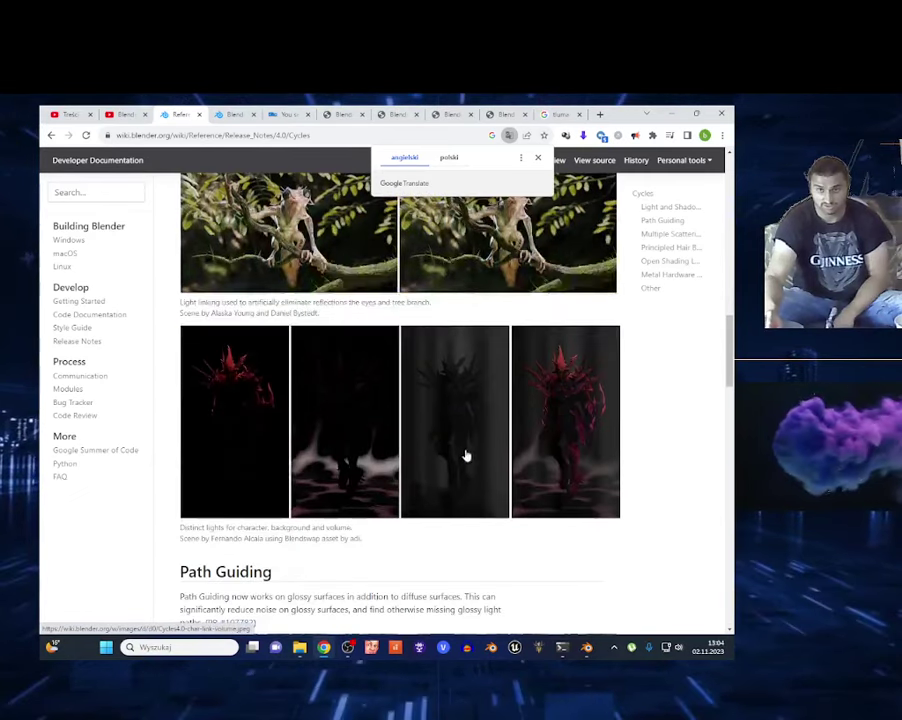
scroll(465, 456, "down", 3)
scroll(500, 520, "down", 3)
scroll(450, 500, "down", 3)
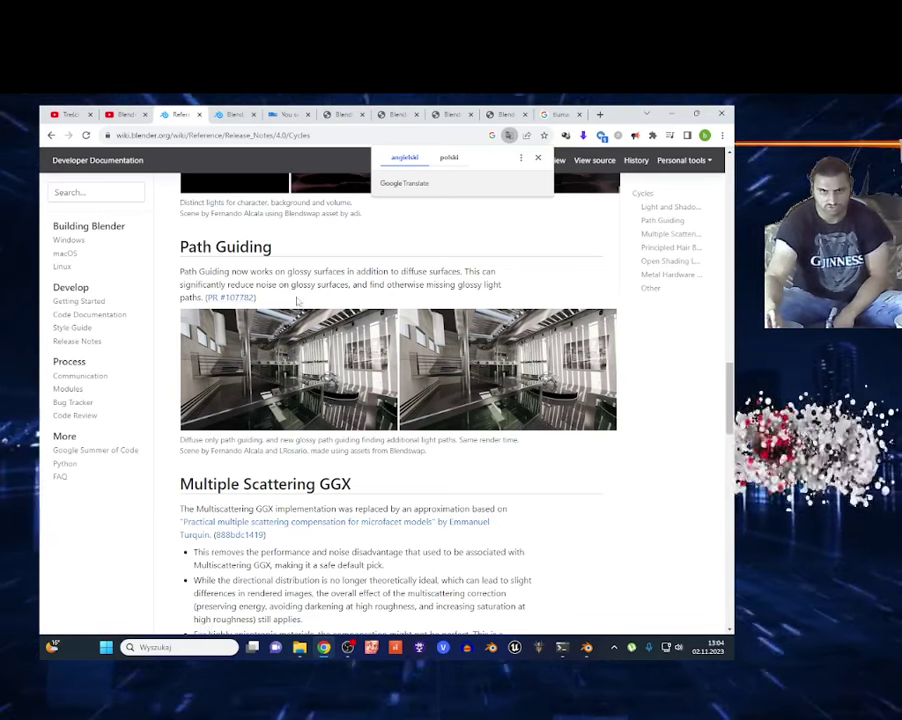
scroll(345, 353, "down", 3)
scroll(291, 440, "down", 3)
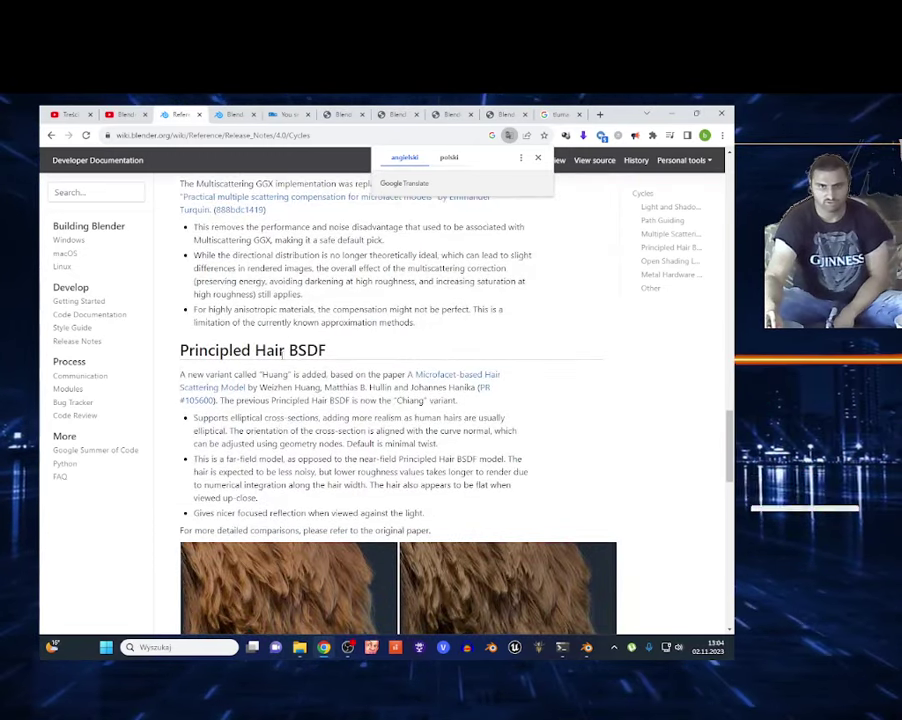
scroll(300, 350, "down", 1)
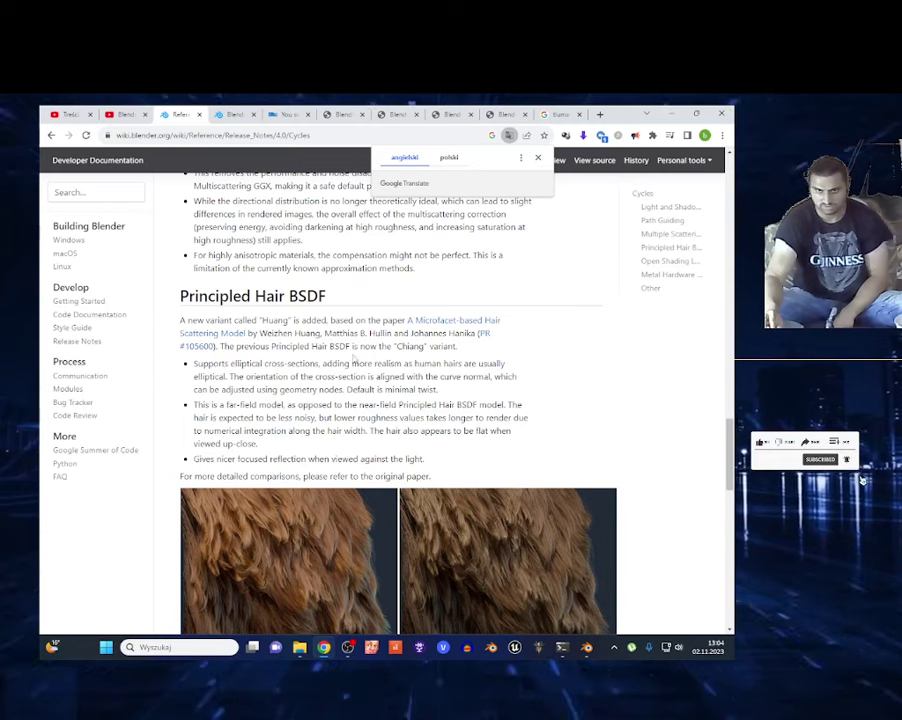
scroll(419, 311, "down", 1)
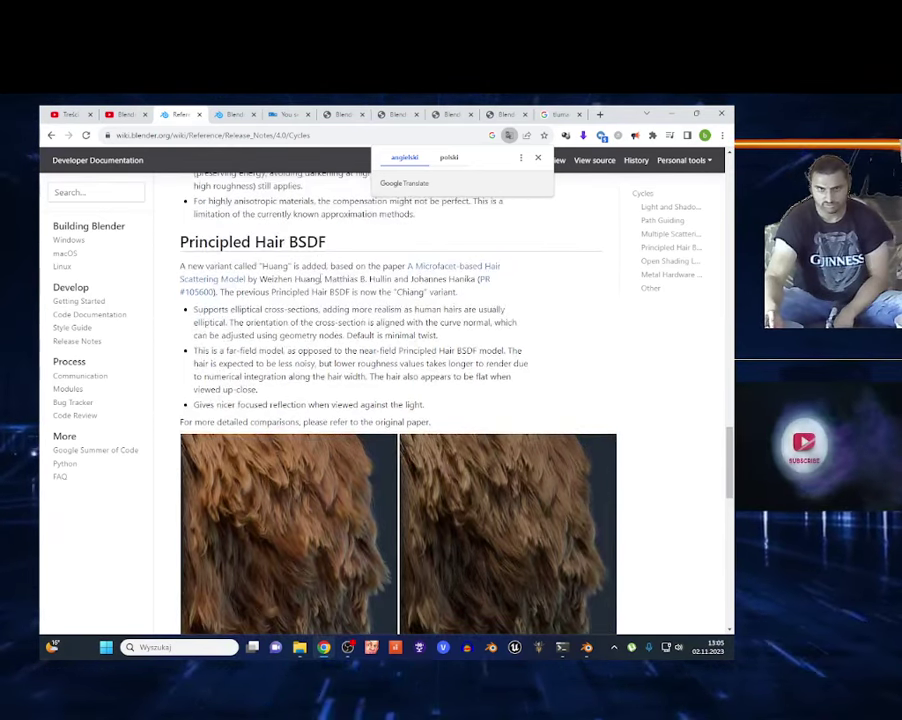
scroll(321, 279, "down", 3)
scroll(300, 330, "down", 8)
scroll(252, 418, "down", 2)
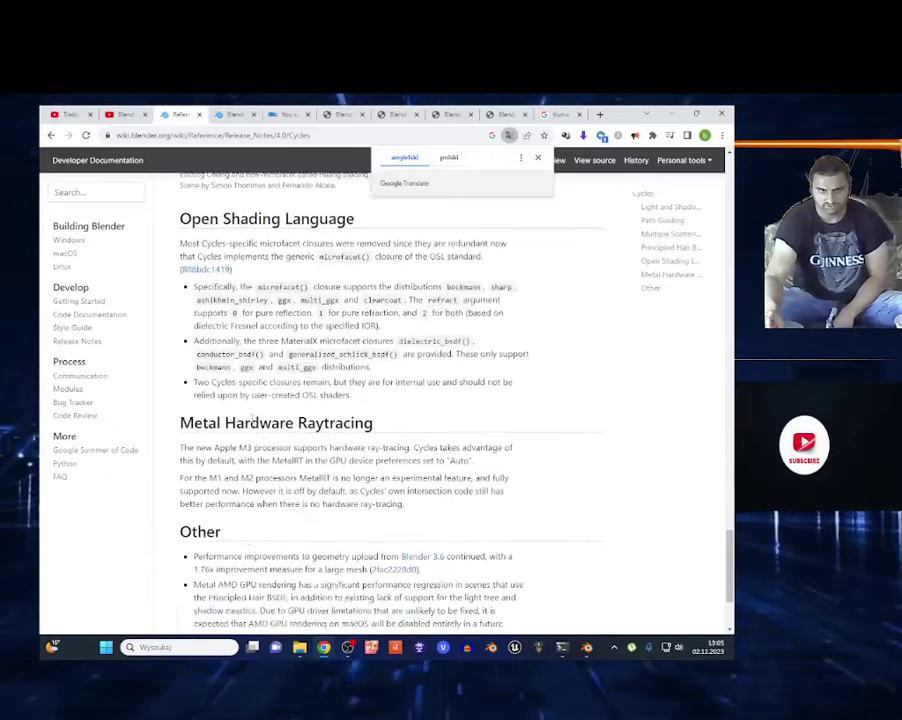
scroll(253, 415, "down", 3)
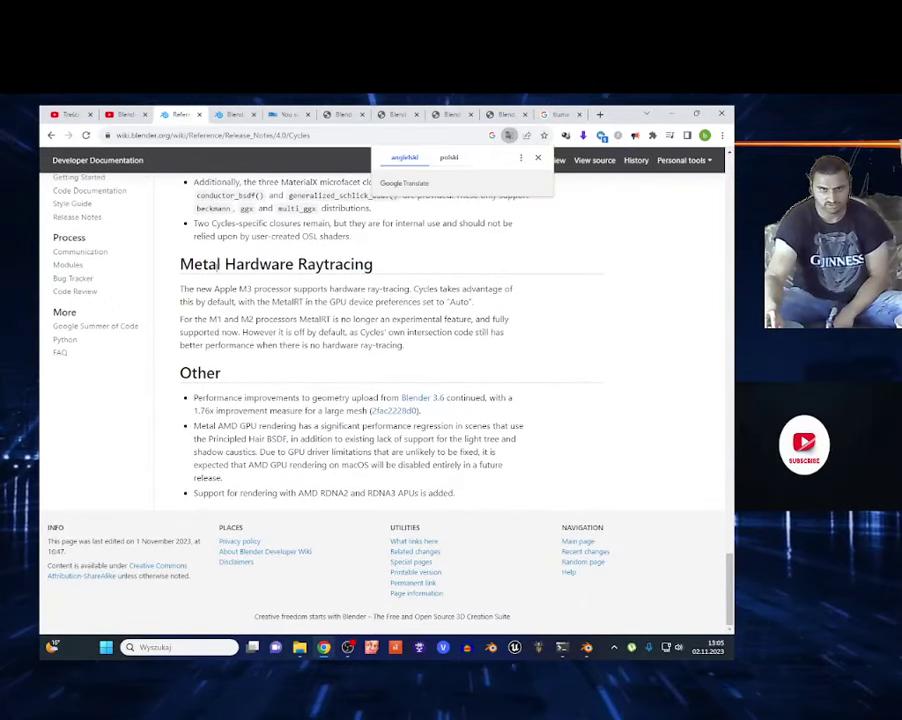
left_click_drag(233, 265, 373, 265)
Open the Color Management notes and highlight the AgX View Transform heading.
key("alt+Left")
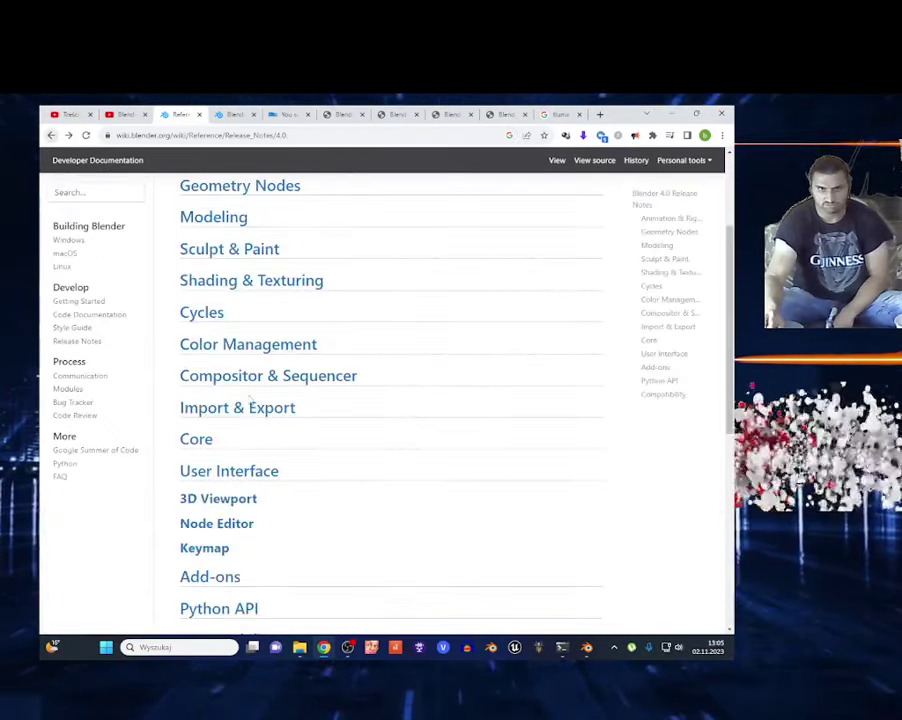
left_click(227, 347)
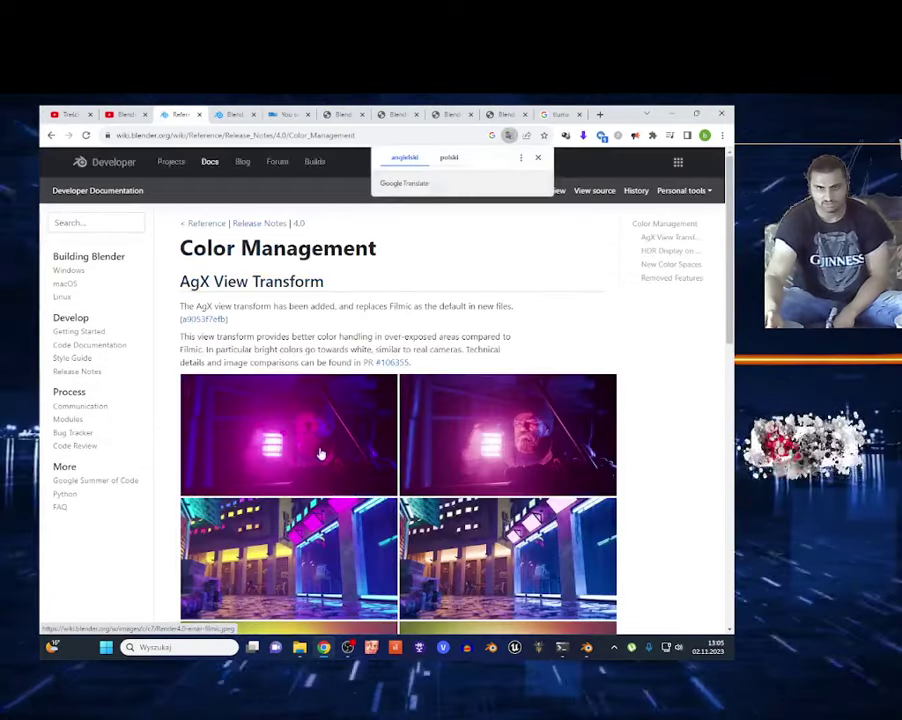
scroll(321, 455, "down", 3)
scroll(256, 416, "up", 3)
left_click_drag(180, 281, 330, 286)
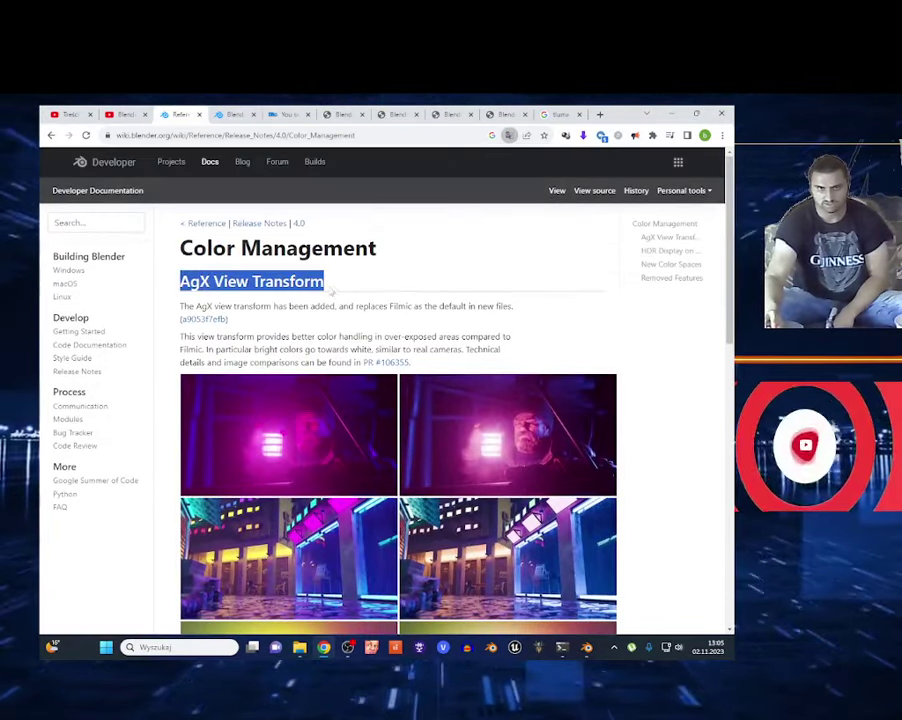
left_click(592, 648)
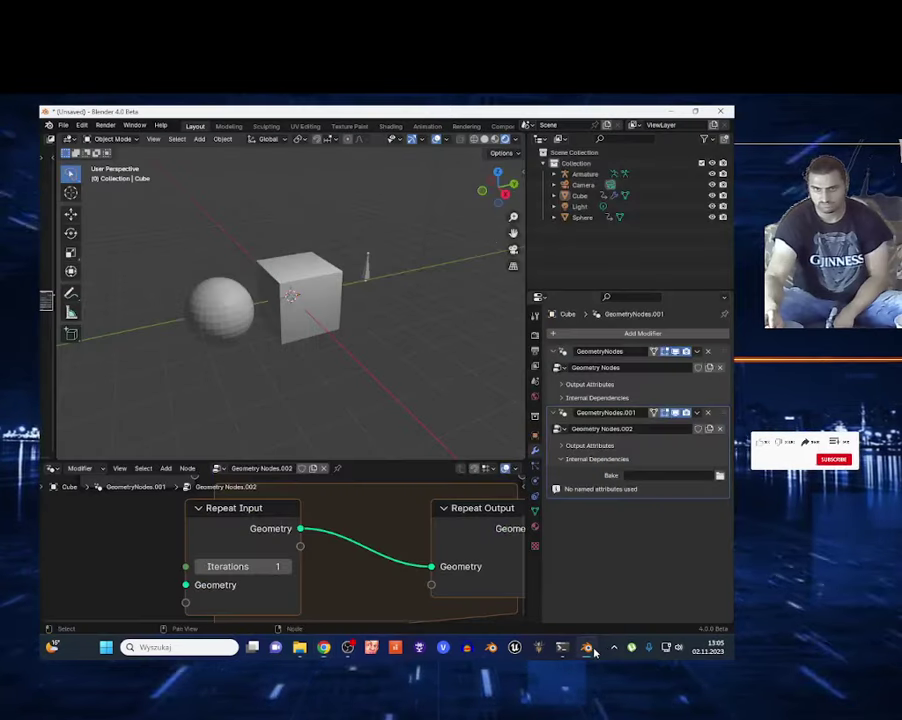
left_click(536, 336)
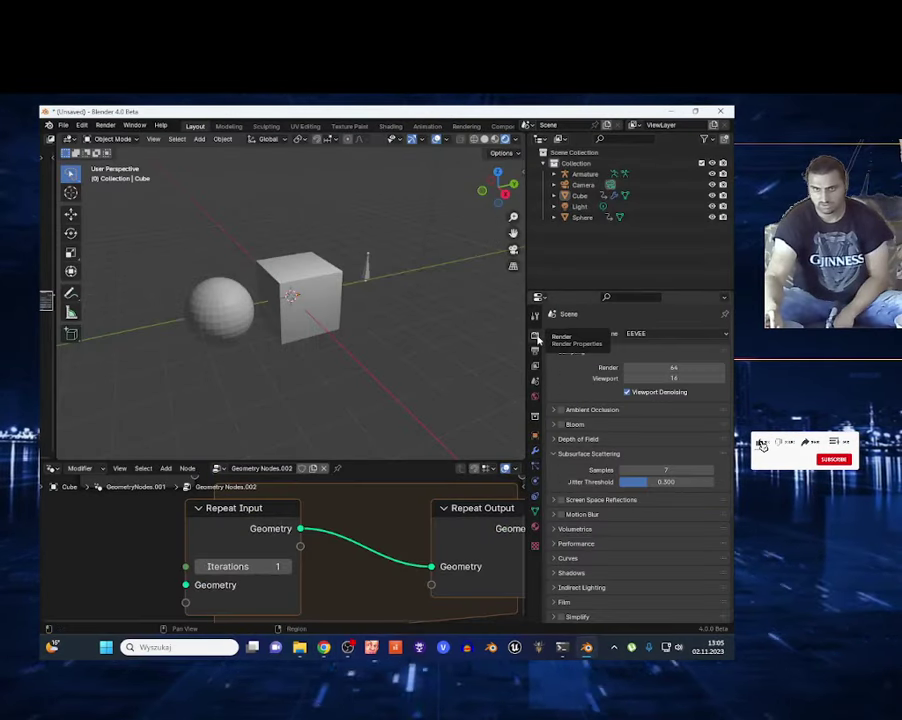
scroll(600, 500, "down", 3)
scroll(551, 582, "down", 3)
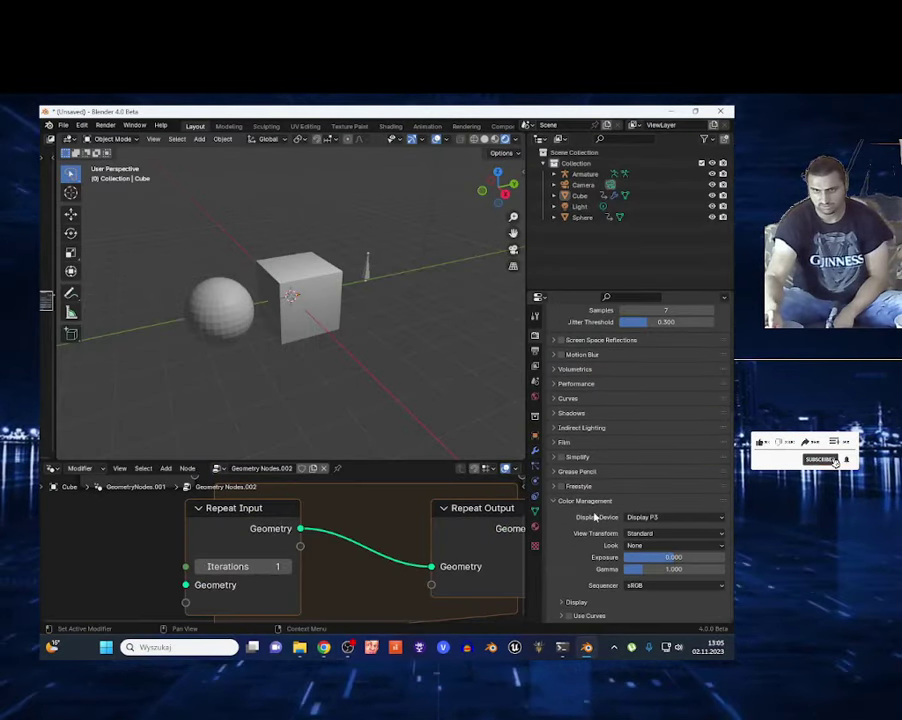
left_click(651, 532)
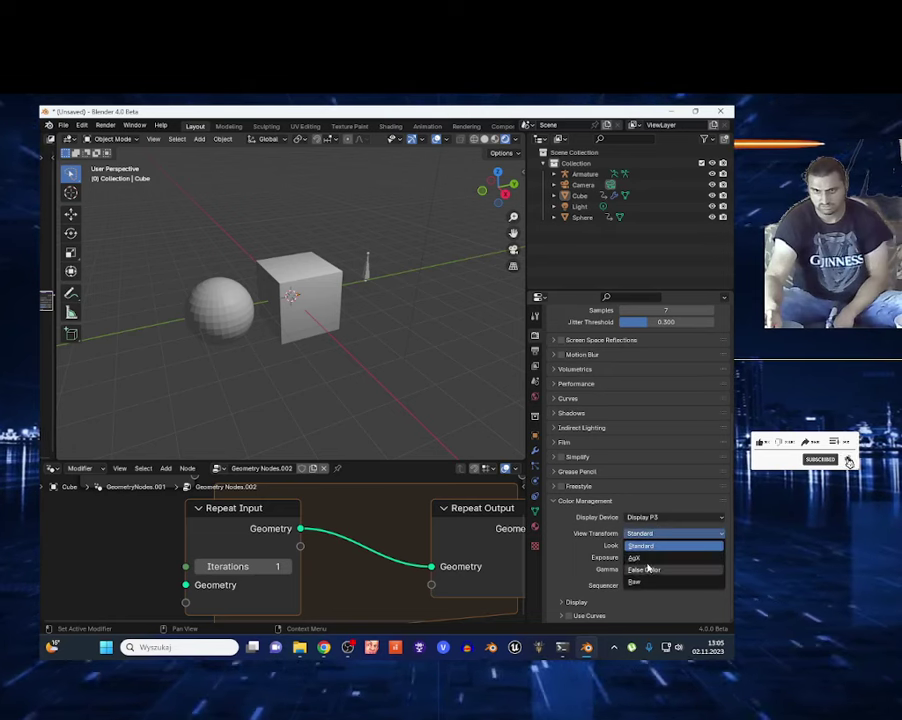
left_click(645, 557)
left_click(646, 535)
left_click(648, 569)
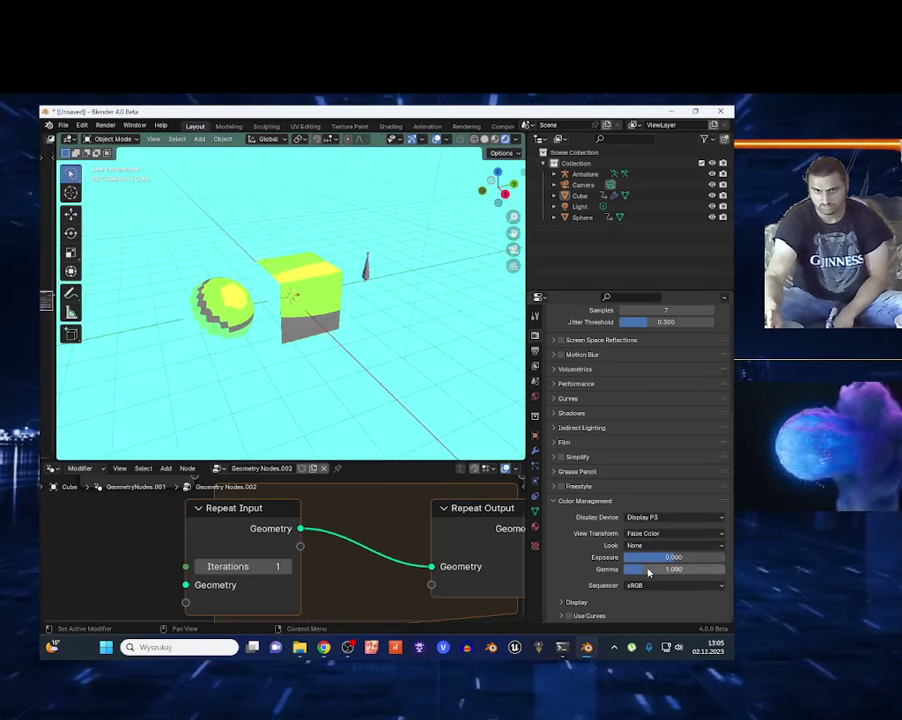
left_click(650, 533)
left_click(652, 580)
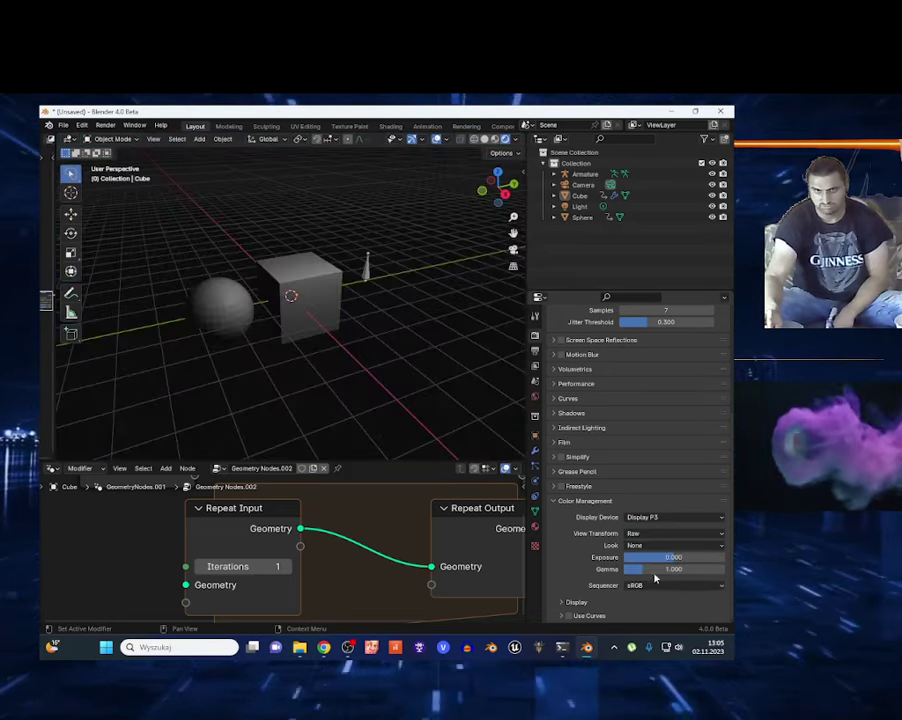
left_click(650, 534)
left_click(650, 547)
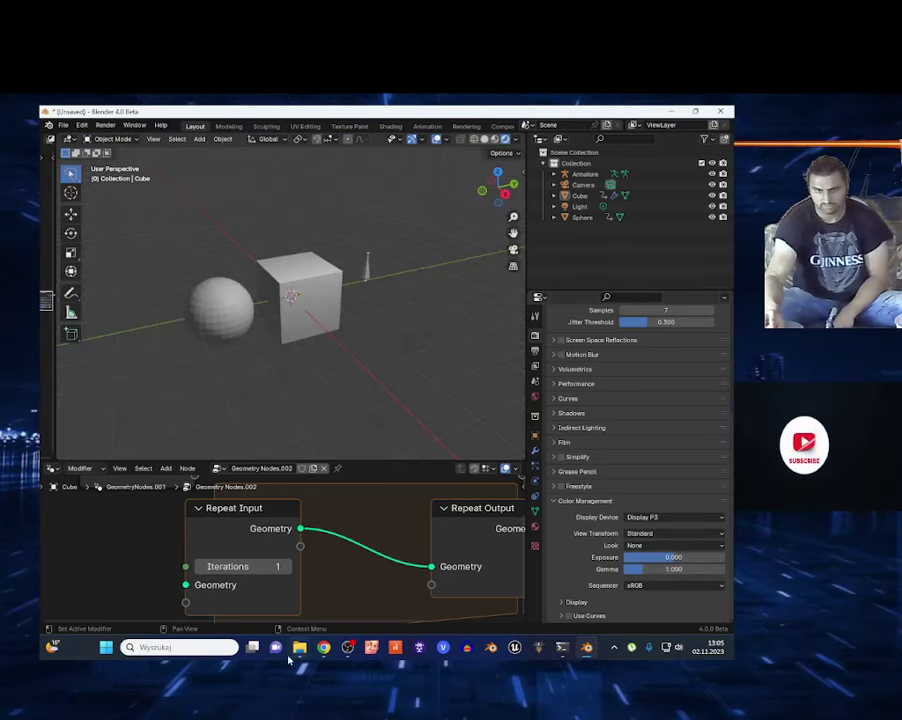
Bring Chrome forward and read further down the Color Management notes.
mouse_move(323, 647)
left_click(244, 580)
scroll(312, 414, "down", 1)
scroll(473, 484, "down", 3)
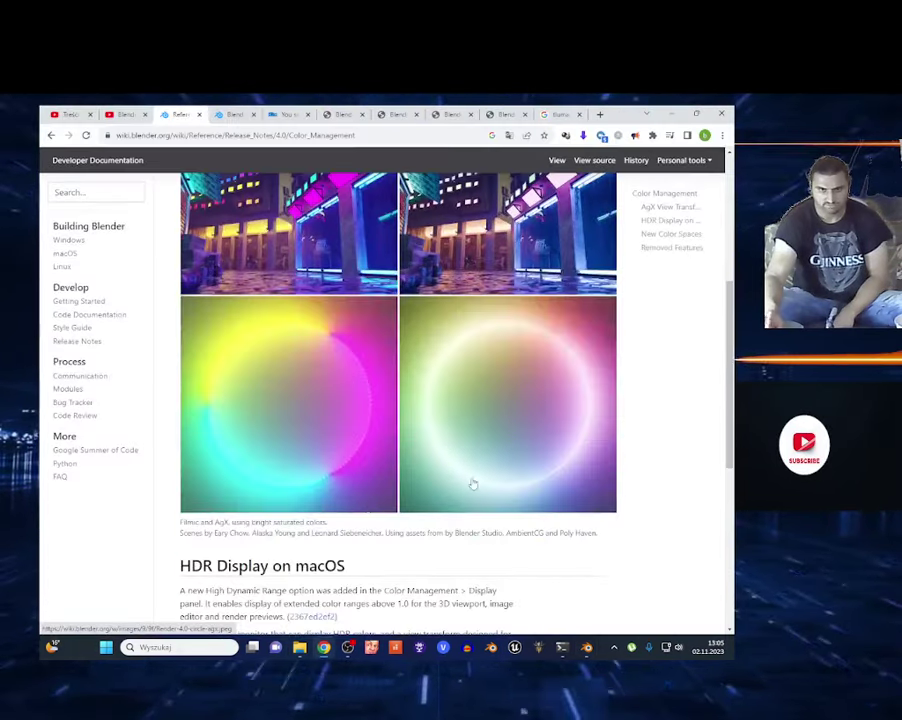
scroll(473, 484, "down", 3)
scroll(400, 420, "down", 2)
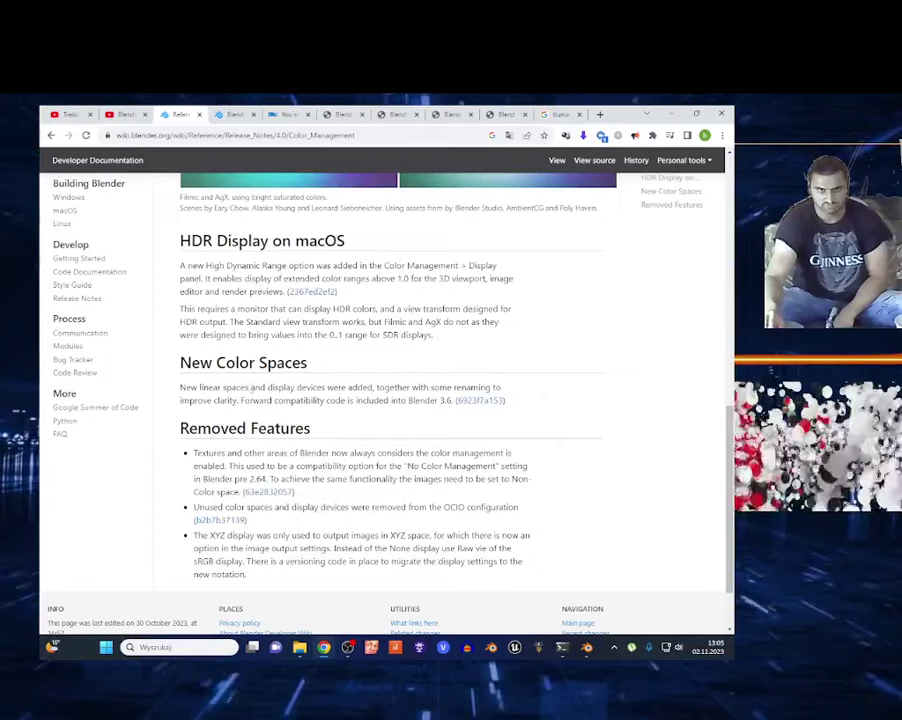
scroll(271, 391, "down", 1)
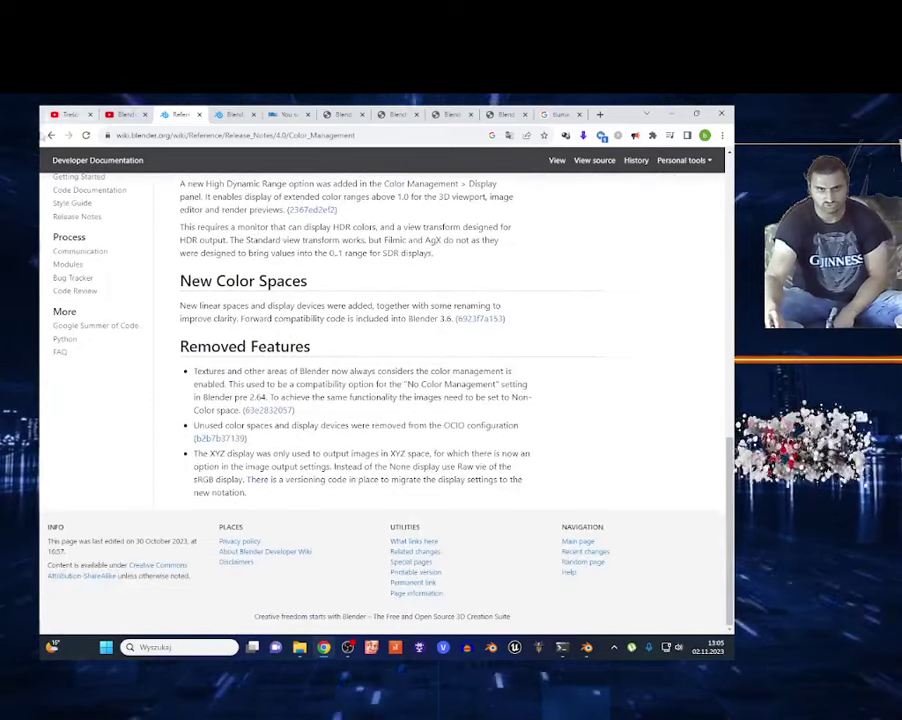
Open the Compositor & Sequencer notes at the Kuwahara Filter, then switch to Blender.
left_click(51, 135)
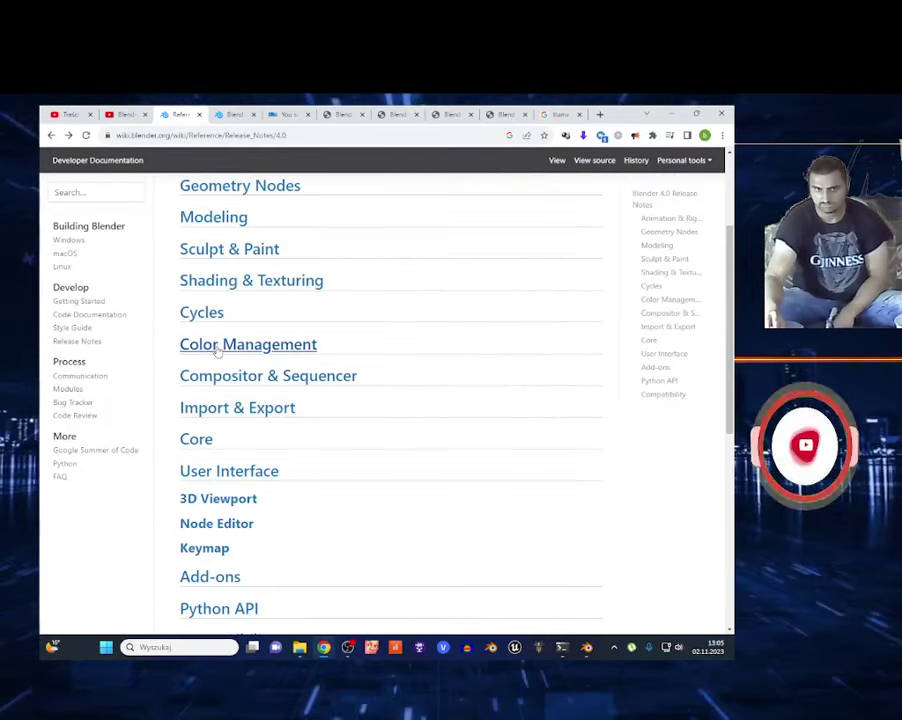
left_click(253, 378)
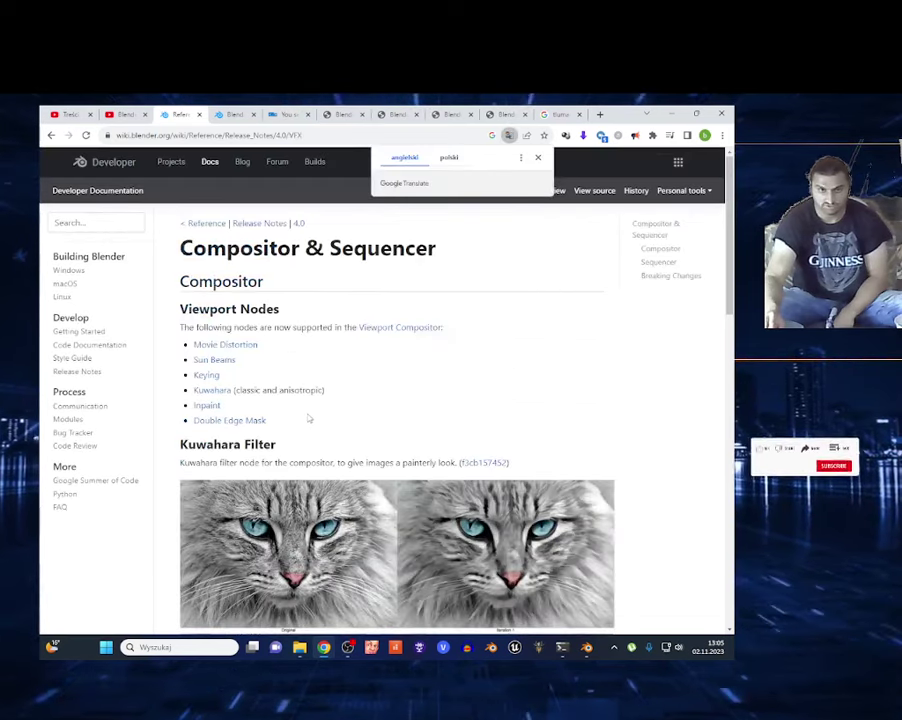
scroll(300, 418, "down", 1)
left_click_drag(181, 334, 302, 339)
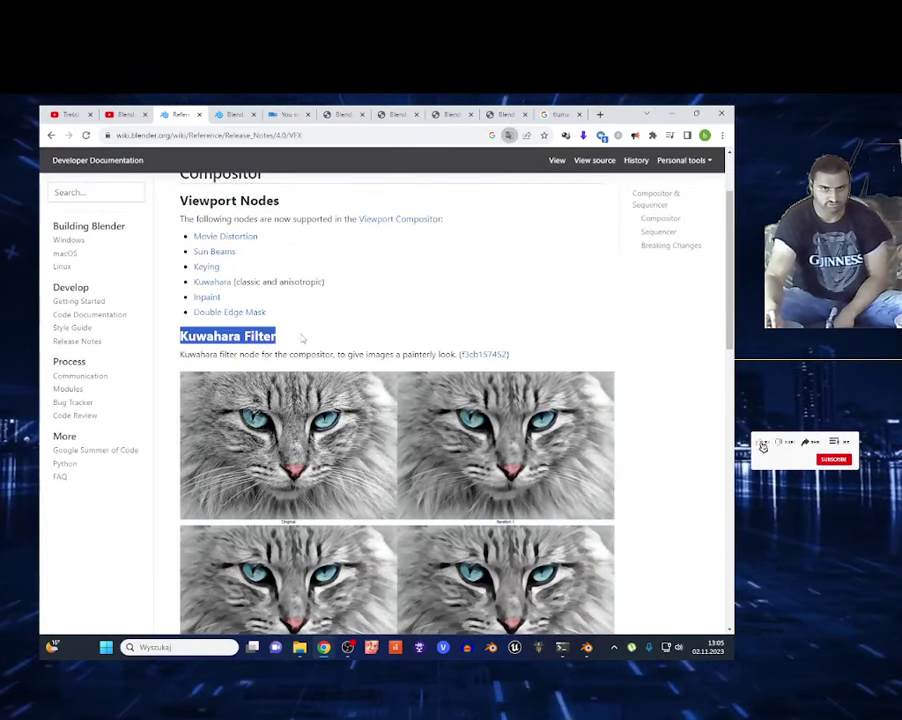
left_click(588, 648)
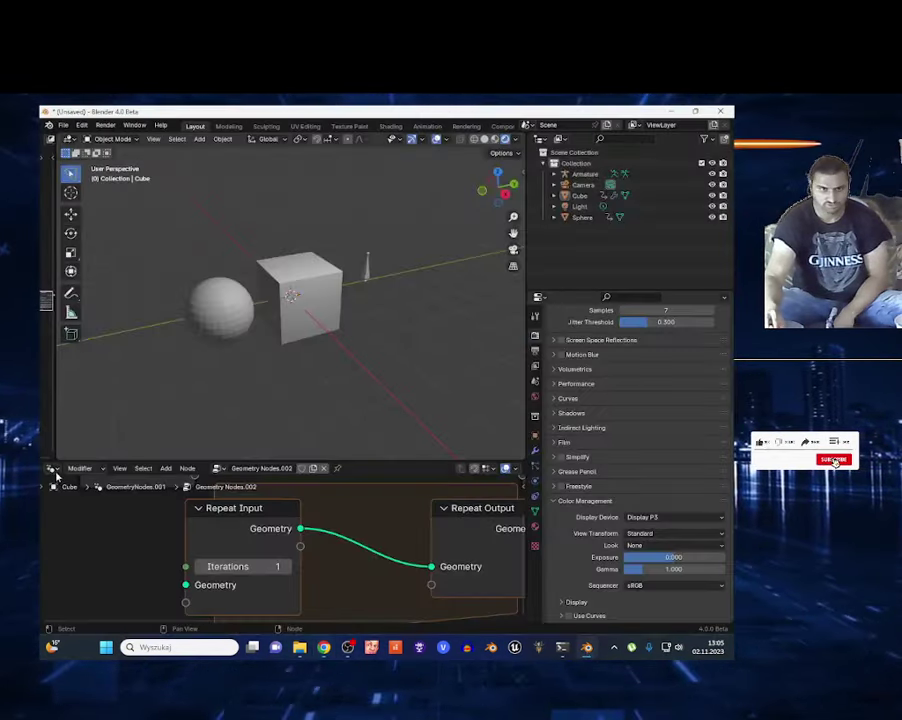
Show the compositor node tree in the lower editor, centred on the Kuwahara node.
left_click(53, 468)
left_click(80, 533)
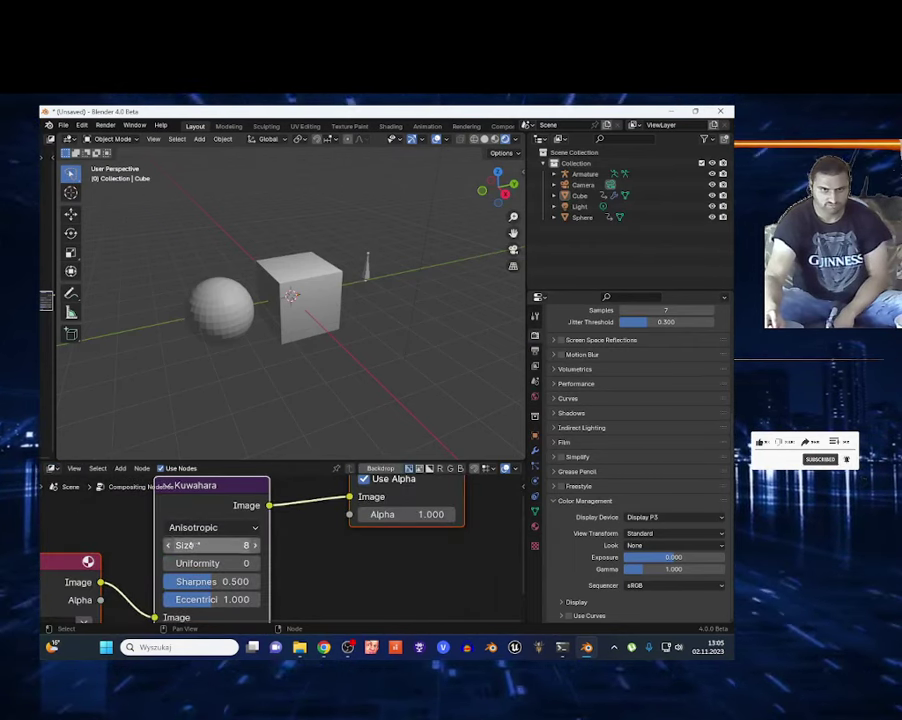
middle_click_drag(199, 499, 273, 487)
scroll(284, 550, "up", 2)
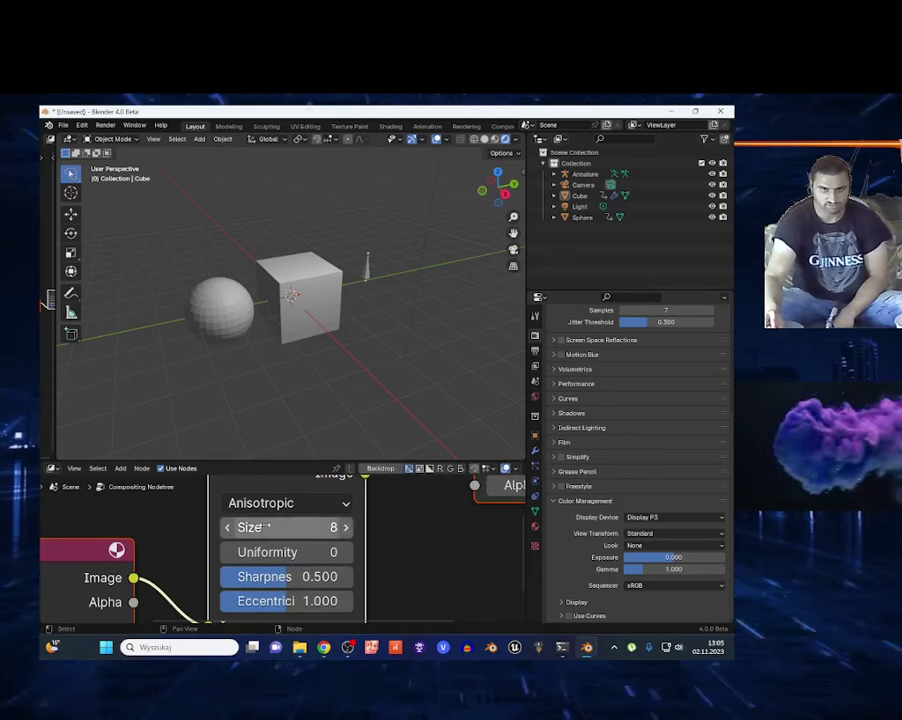
Raise the Kuwahara node's Size from 8 to 18, then return to Chrome.
mouse_move(300, 527)
left_mouse_down()
mouse_move(340, 527)
mouse_move(330, 527)
left_mouse_up()
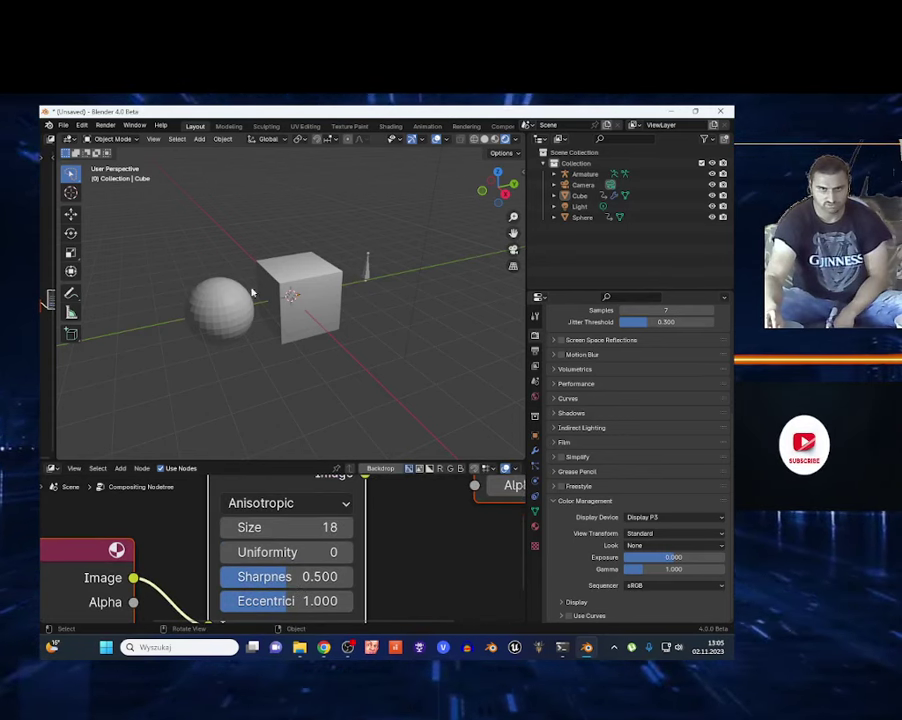
scroll(300, 508, "down", 2)
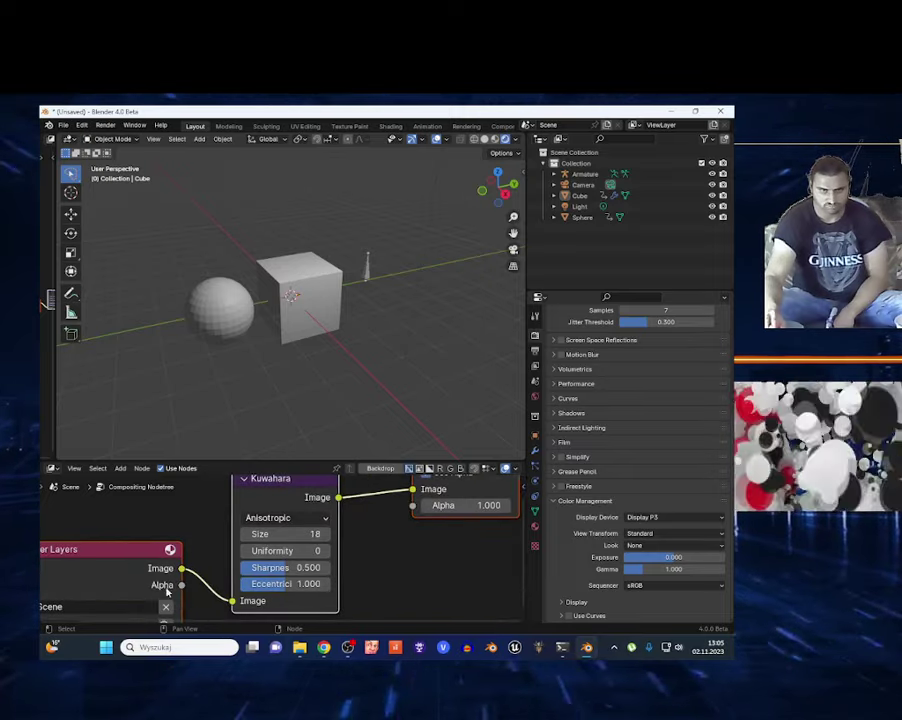
left_click(322, 648)
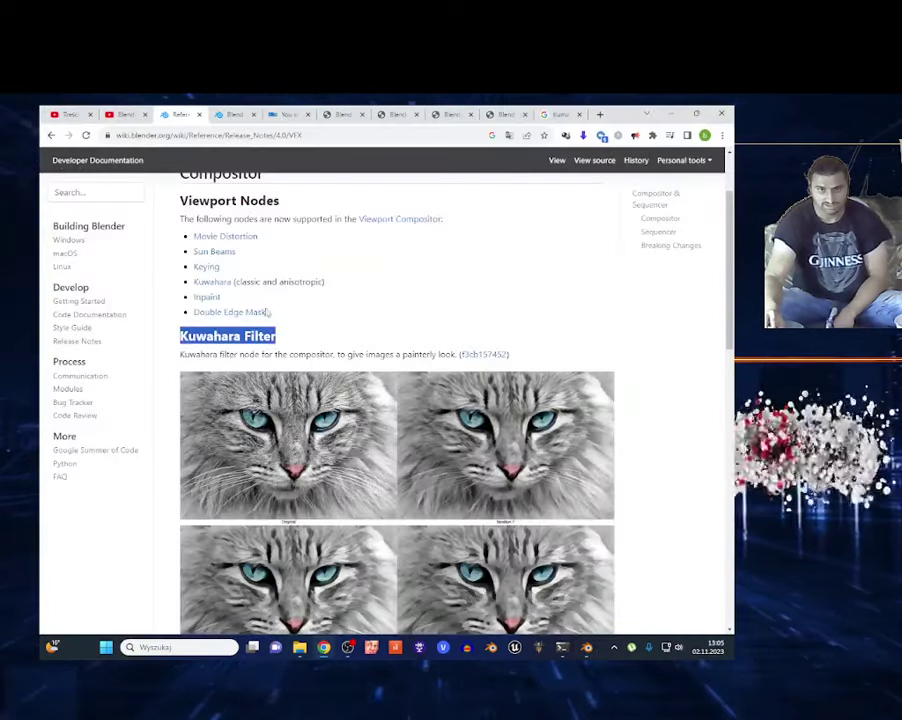
Read the Sequencer and Sound Strips notes through Breaking Changes, then go back to the 4.0 index.
scroll(318, 403, "down", 2)
scroll(323, 436, "down", 3)
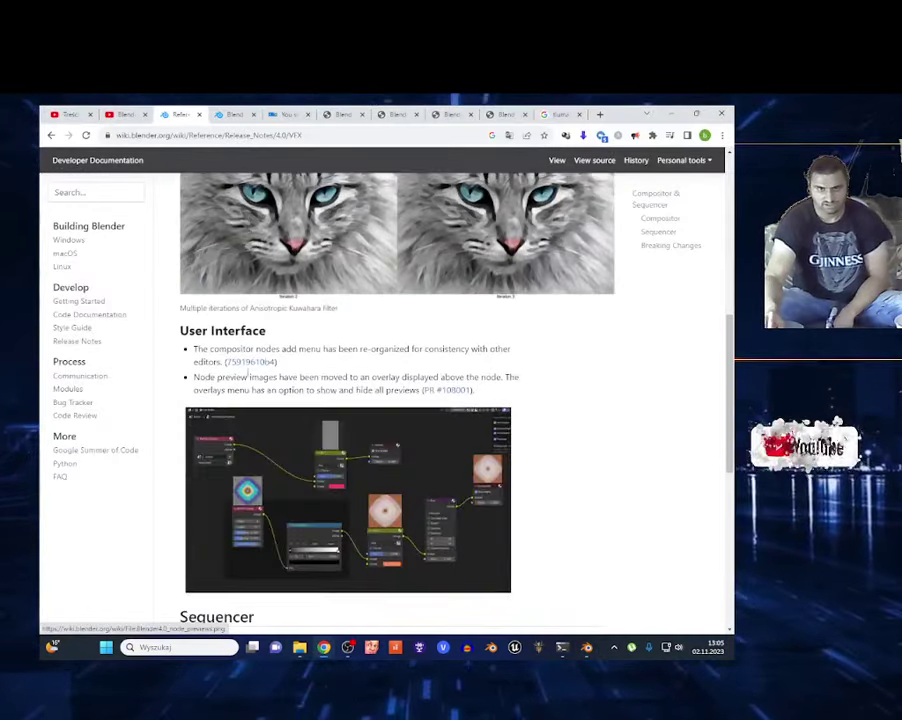
scroll(321, 423, "down", 3)
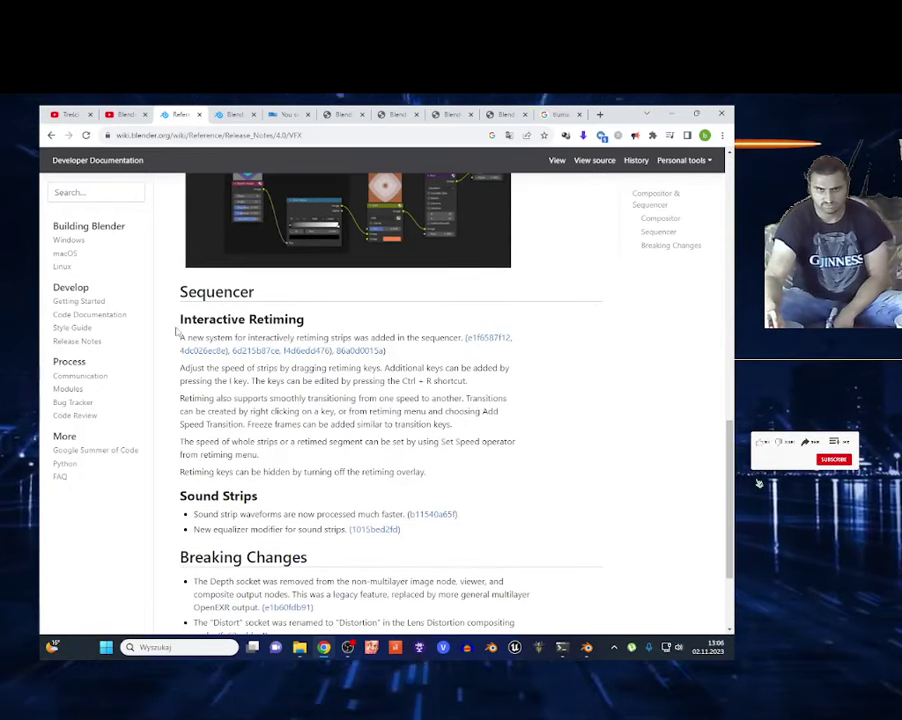
scroll(340, 326, "down", 2)
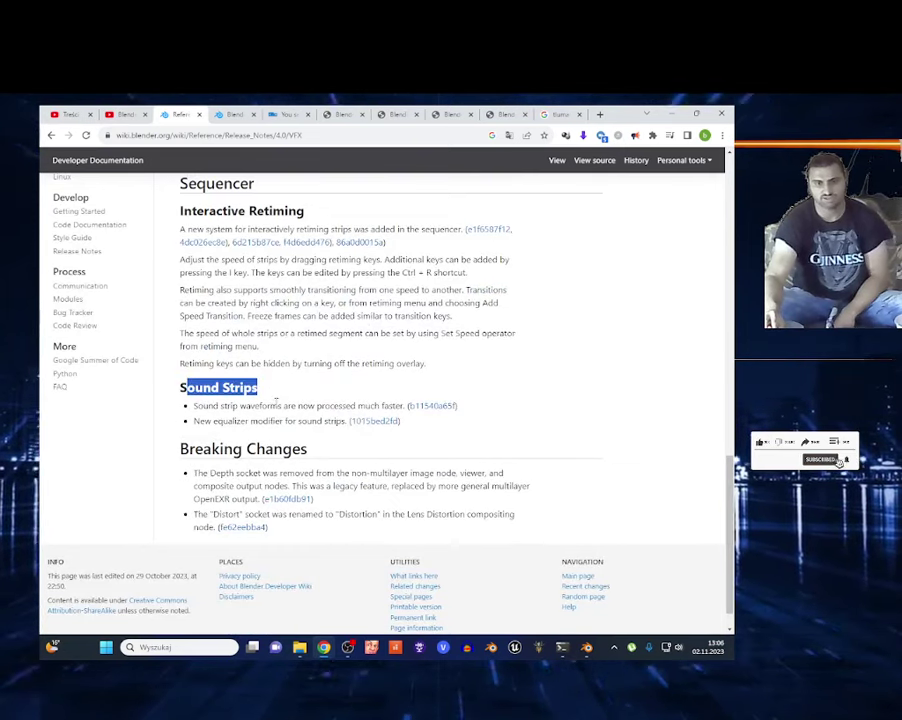
left_click(183, 425)
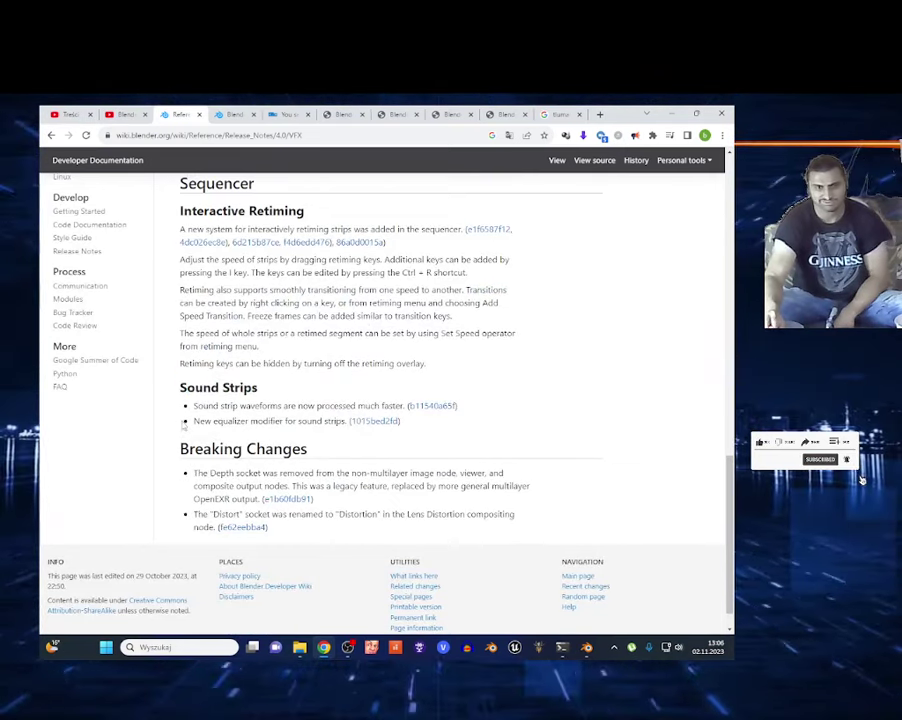
left_click(53, 136)
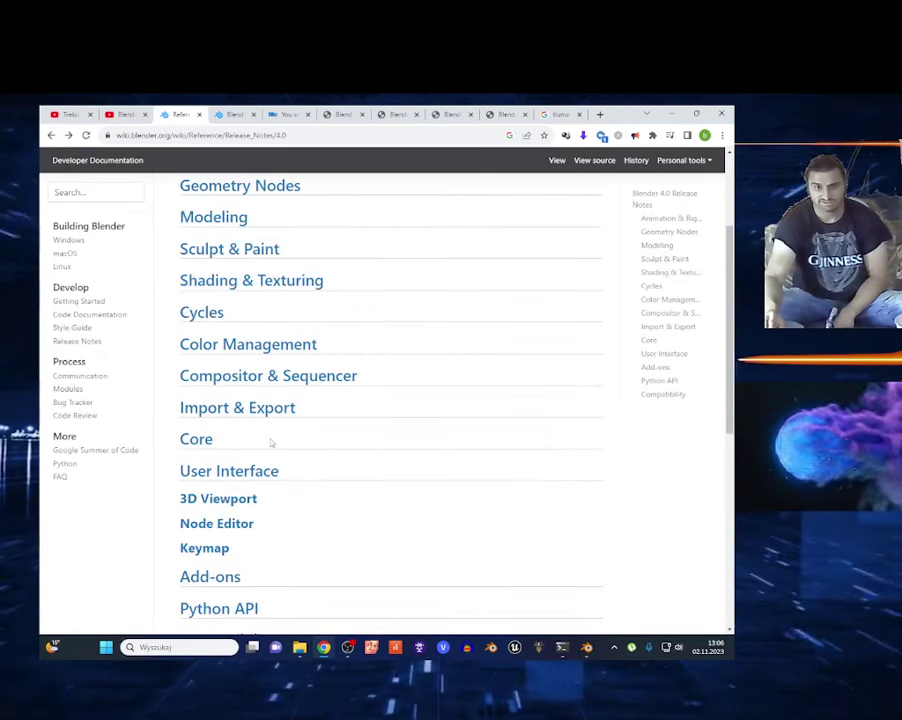
Read through the Import & Export release notes and return to the 4.0 index.
left_click(221, 416)
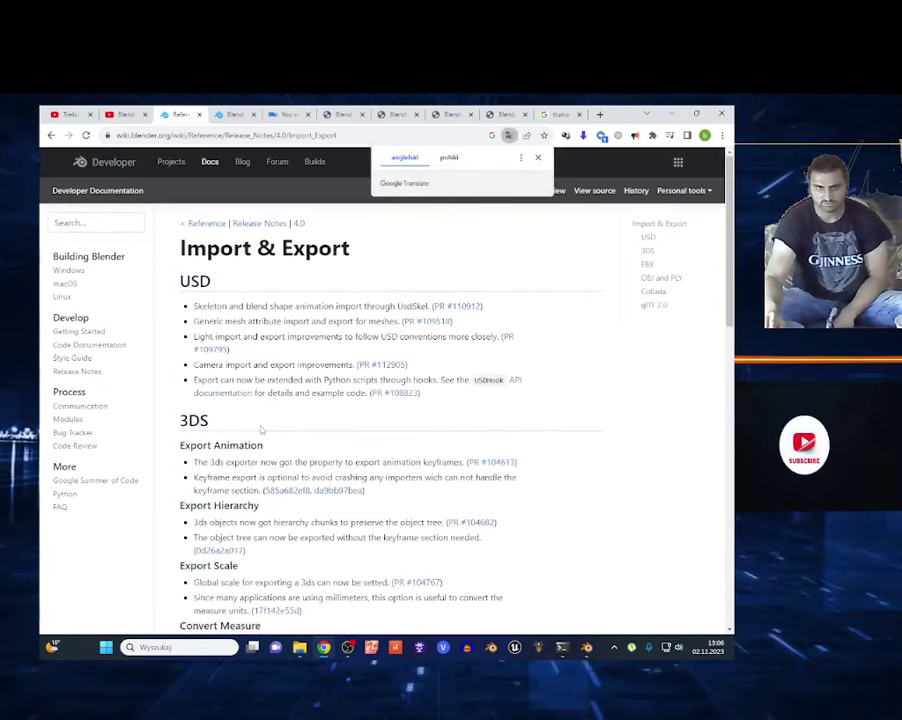
scroll(261, 430, "down", 4)
scroll(290, 437, "down", 4)
scroll(320, 445, "down", 4)
scroll(349, 452, "down", 2)
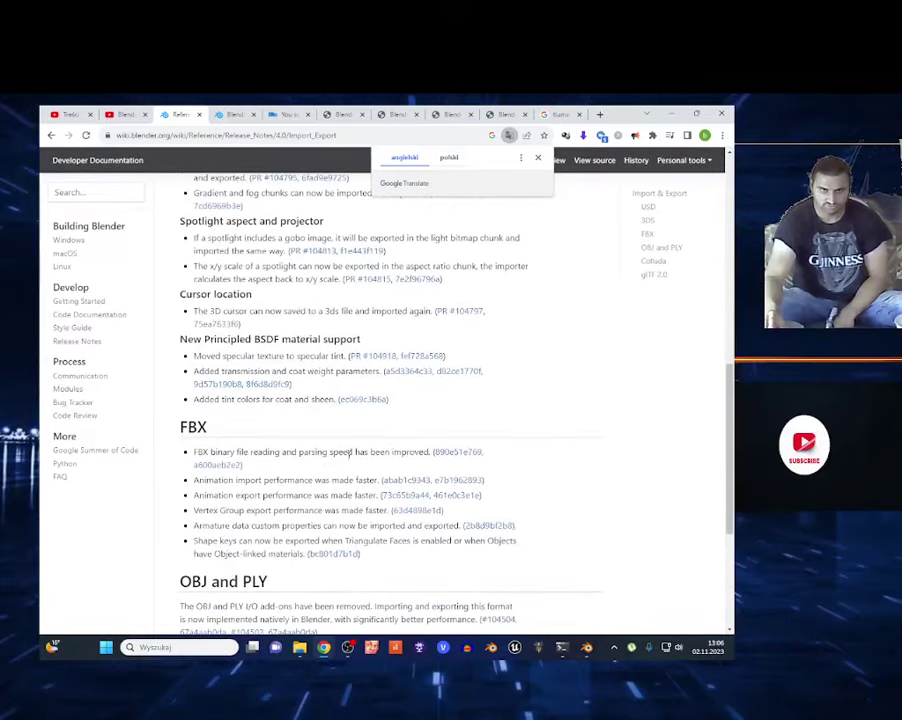
scroll(349, 452, "down", 5)
left_click_drag(360, 337, 177, 233)
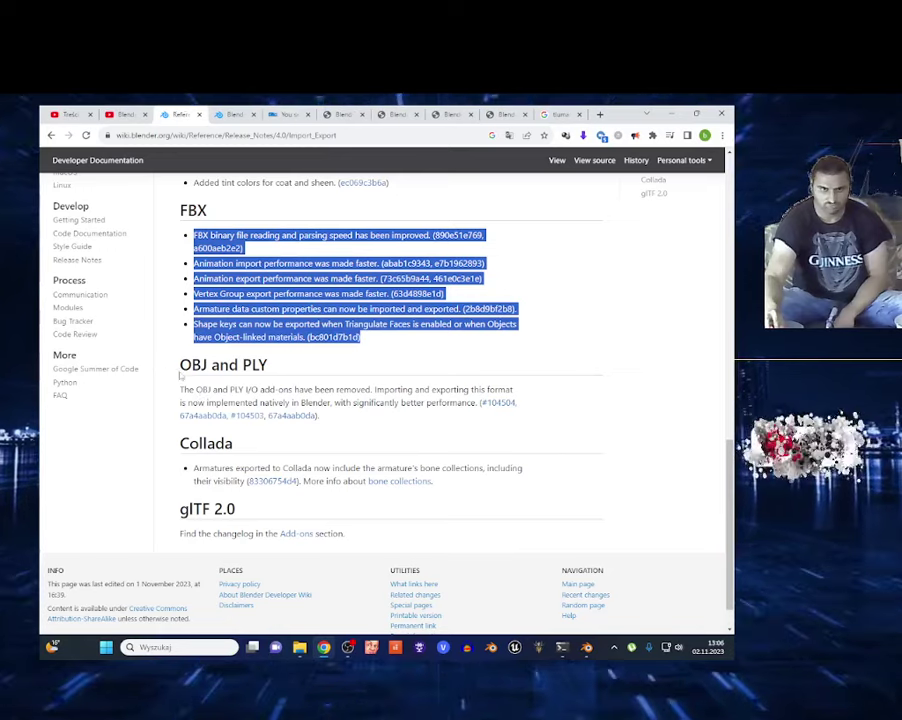
scroll(198, 420, "up", 4)
scroll(196, 440, "up", 3)
scroll(194, 461, "up", 2)
scroll(194, 460, "up", 1)
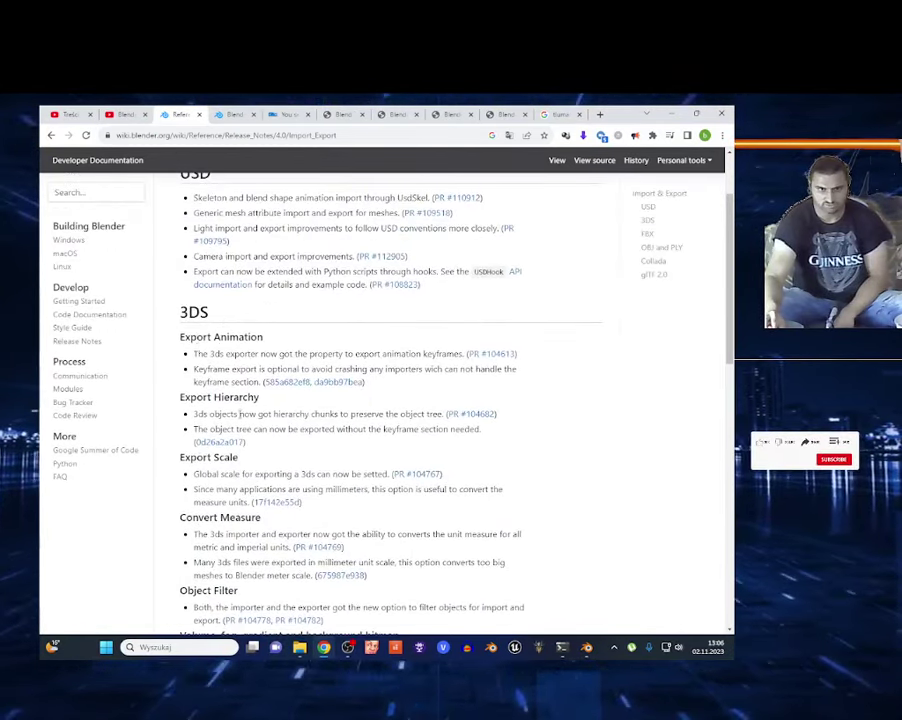
scroll(239, 413, "down", 1)
scroll(194, 372, "down", 3)
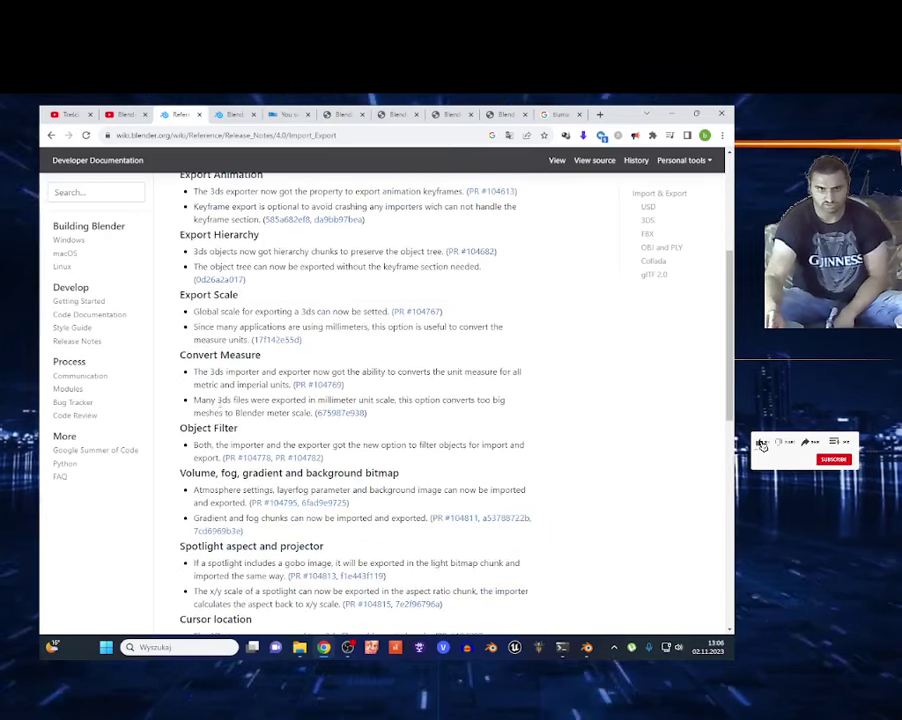
scroll(300, 398, "down", 4)
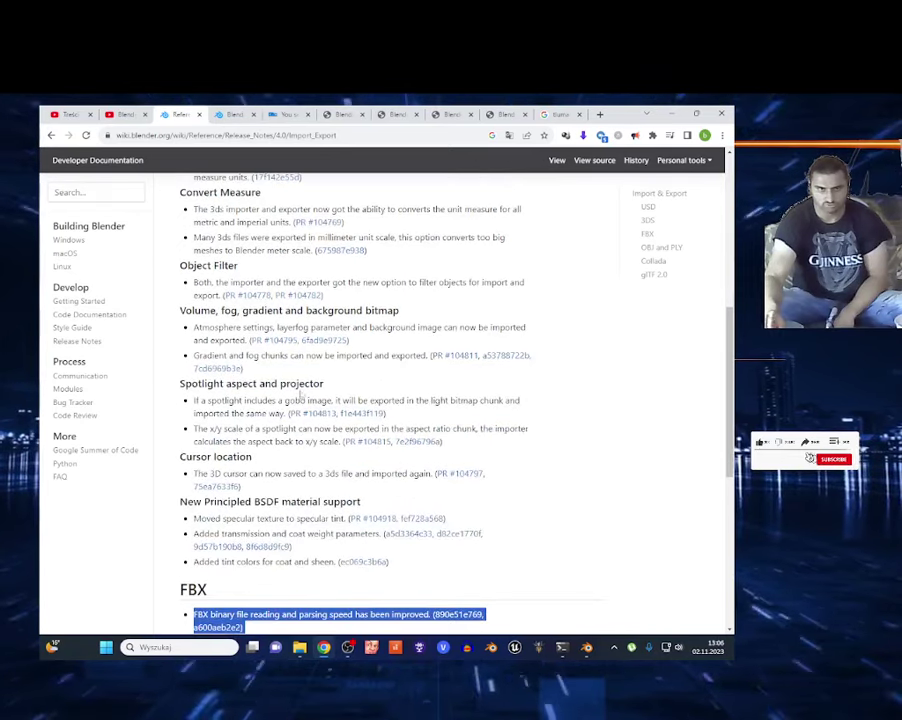
left_click(51, 135)
Skim the Core release notes, then go back to the Blender 4.0 index.
left_click(195, 438)
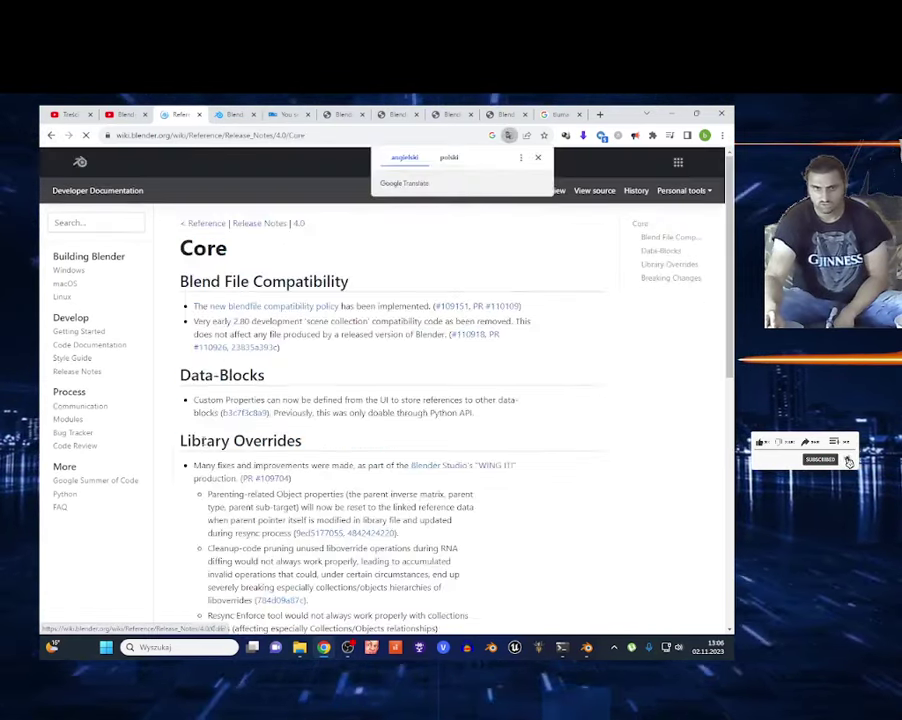
left_click_drag(197, 306, 452, 520)
scroll(452, 520, "down", 3)
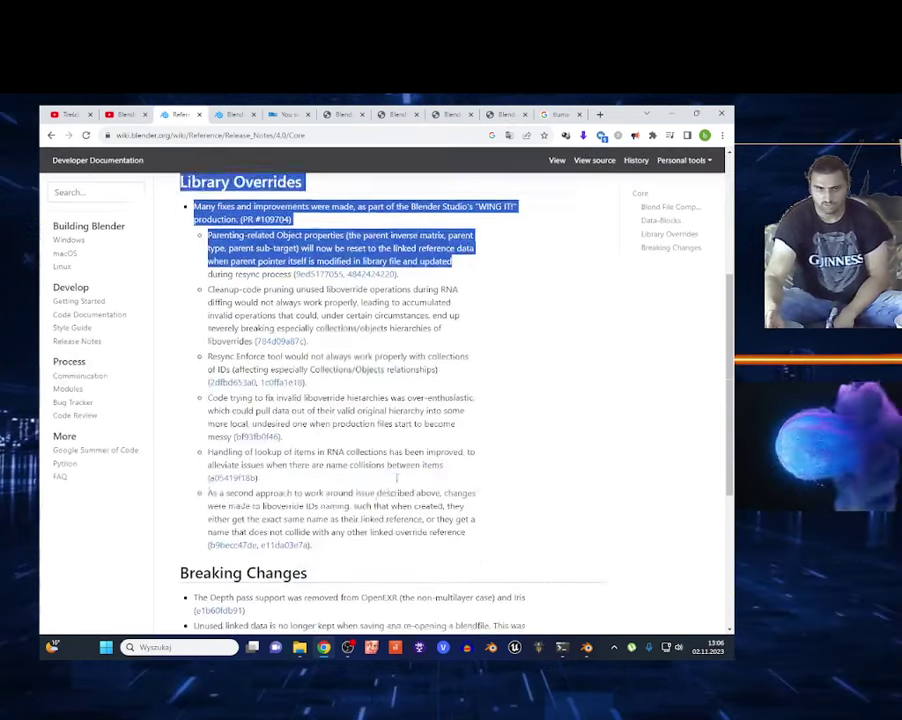
scroll(452, 520, "down", 3)
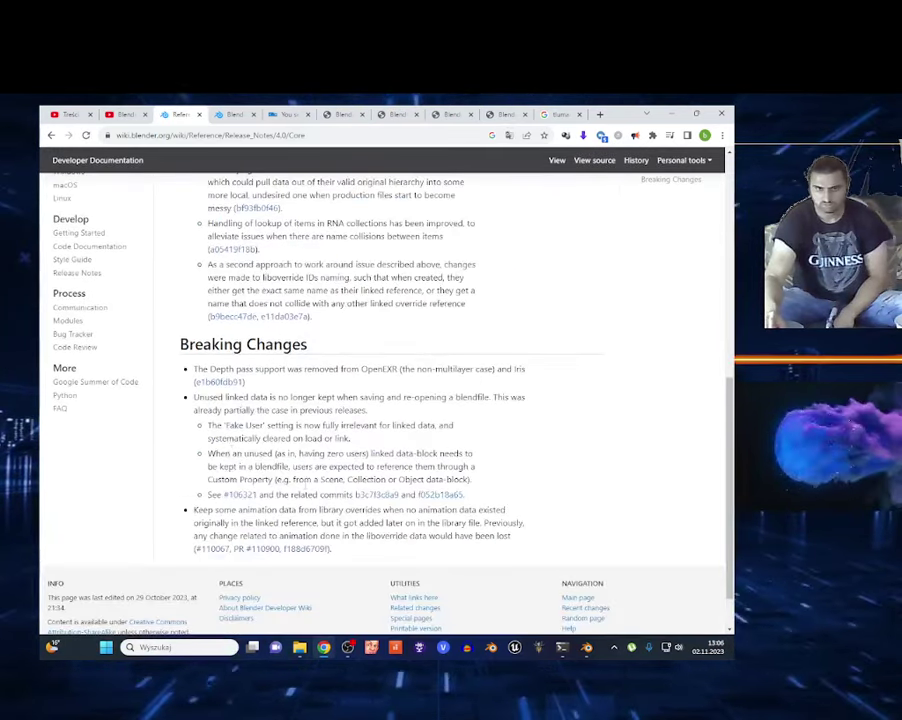
left_click(51, 135)
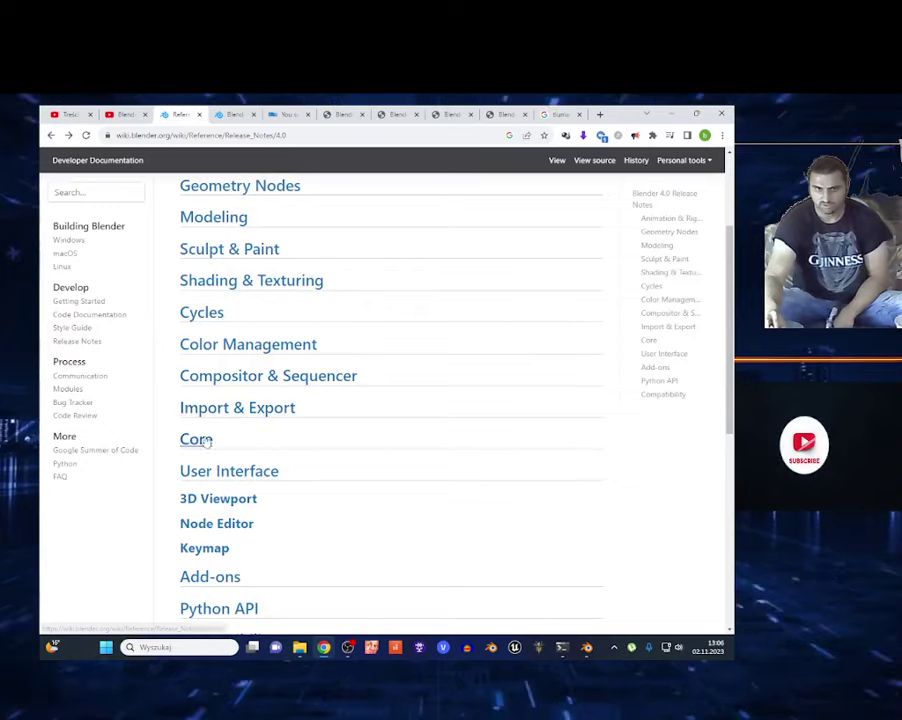
Open the User Interface release notes, glancing briefly at Blender before returning to the browser.
left_click(240, 478)
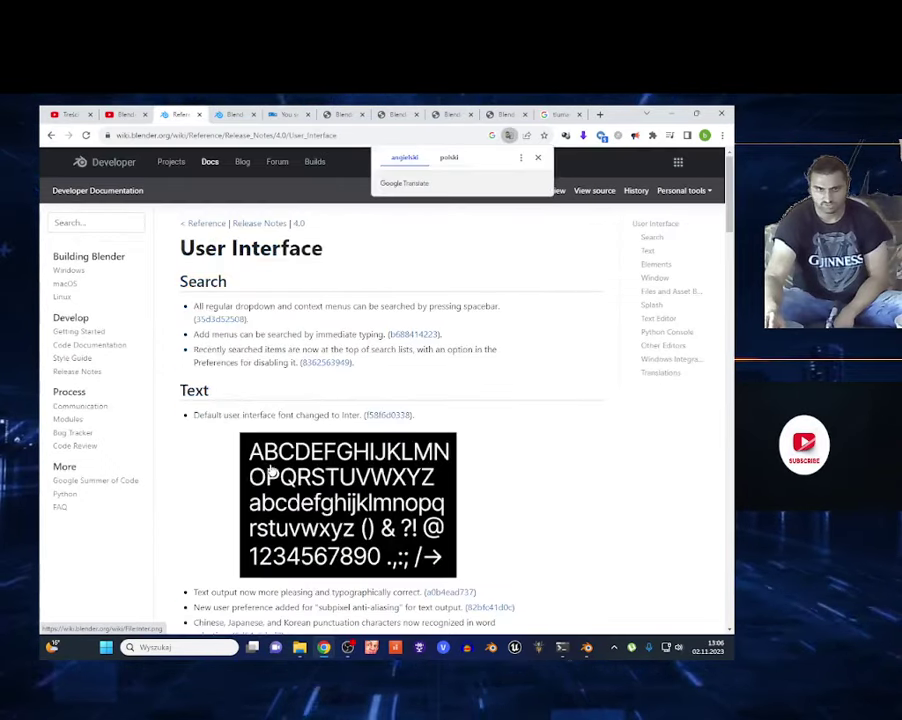
scroll(246, 440, "down", 3)
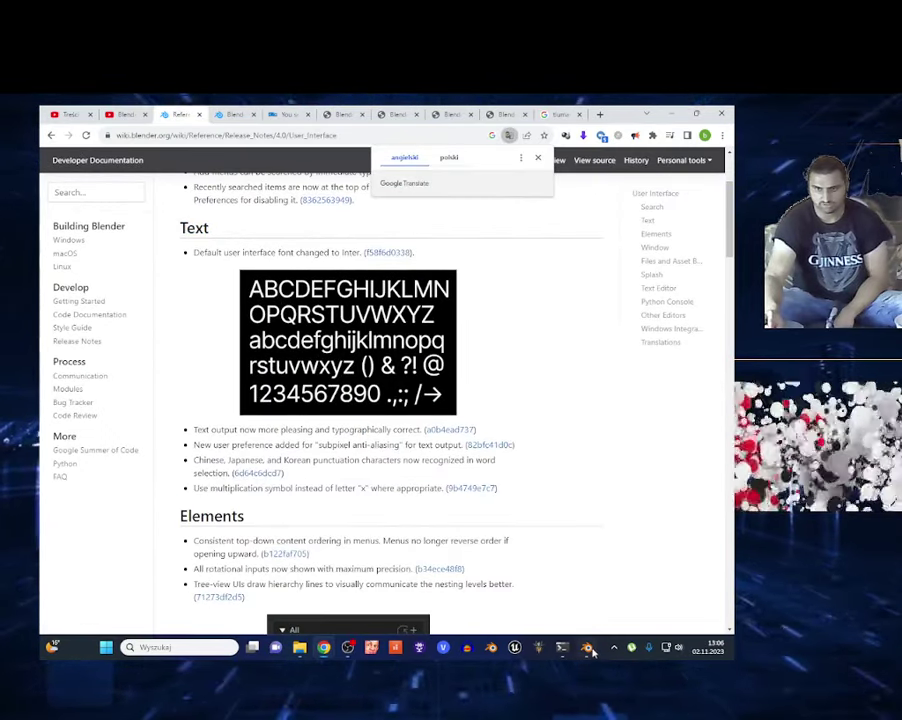
key("alt+Tab")
left_click(107, 126)
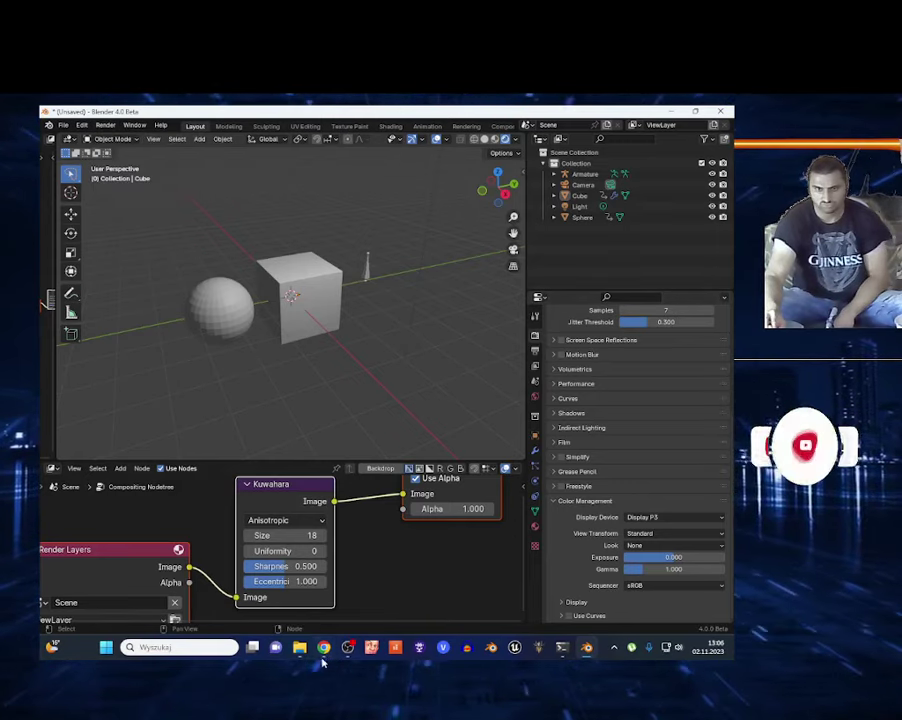
mouse_move(323, 647)
left_click(312, 605)
Scroll down through the User Interface release notes.
scroll(300, 500, "down", 2)
scroll(253, 483, "down", 1)
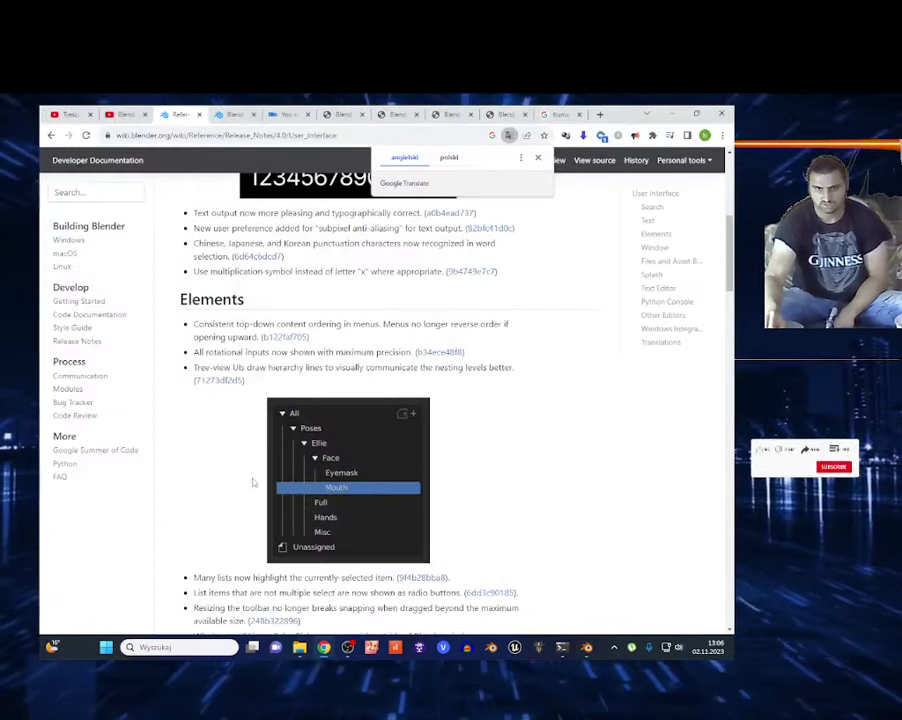
scroll(253, 483, "down", 1)
scroll(254, 470, "down", 2)
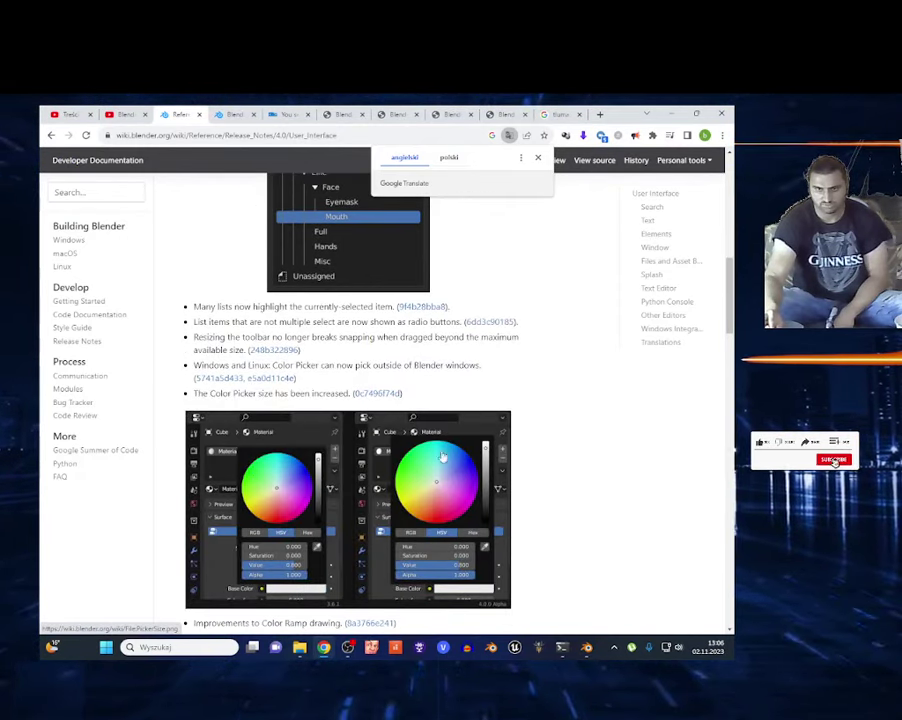
scroll(400, 495, "down", 2)
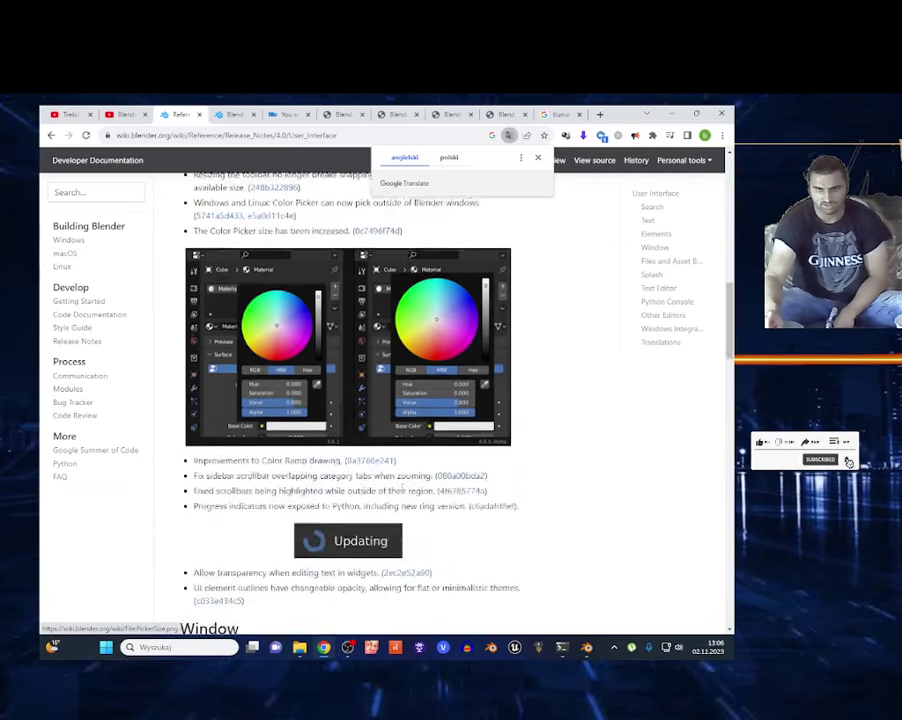
scroll(370, 500, "down", 2)
scroll(350, 505, "down", 3)
scroll(338, 509, "up", 3)
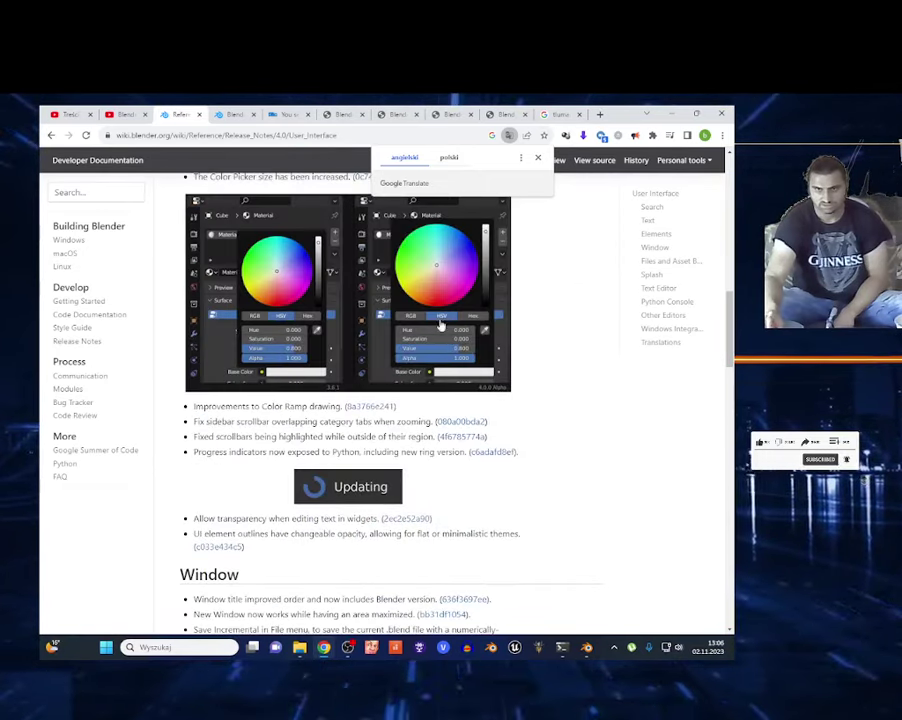
scroll(250, 480, "down", 1)
scroll(212, 459, "down", 2)
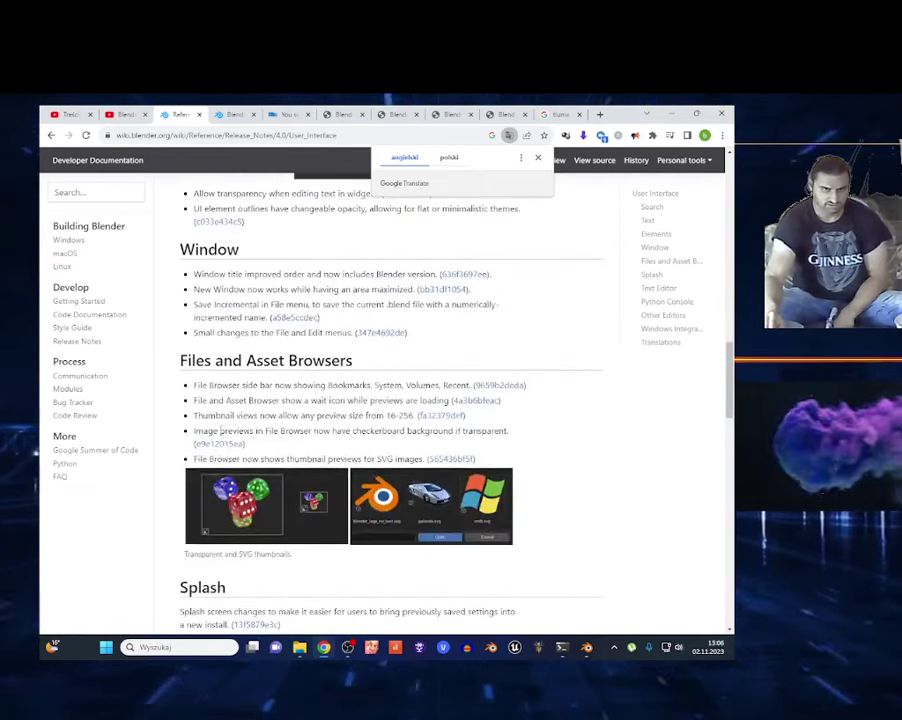
scroll(223, 426, "down", 2)
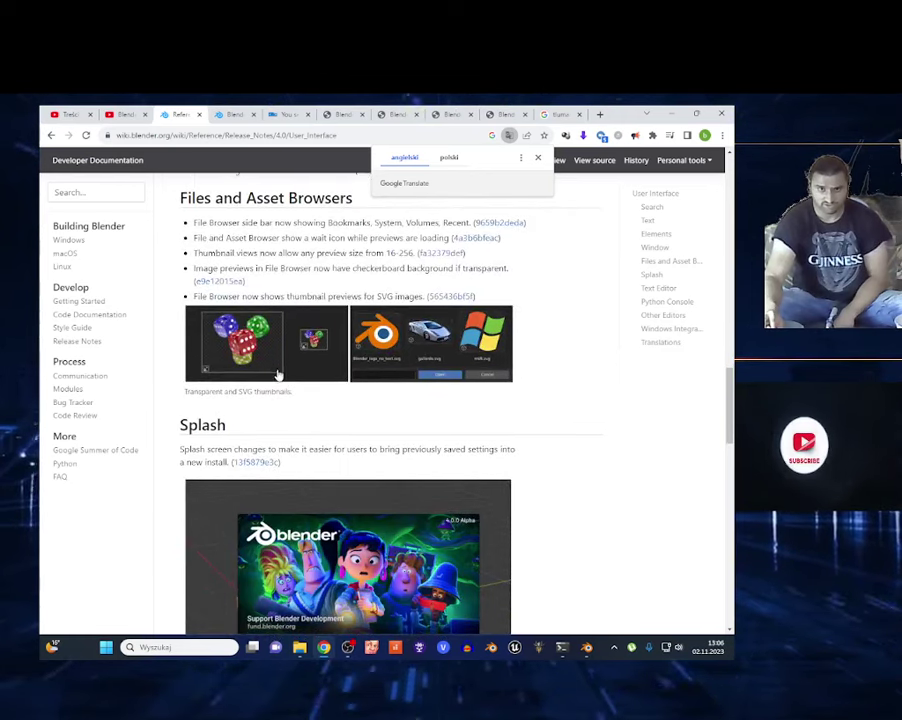
Highlight 'Asset Browsers' in a heading, read on to Translations, and switch to Blender.
left_click_drag(246, 199, 347, 199)
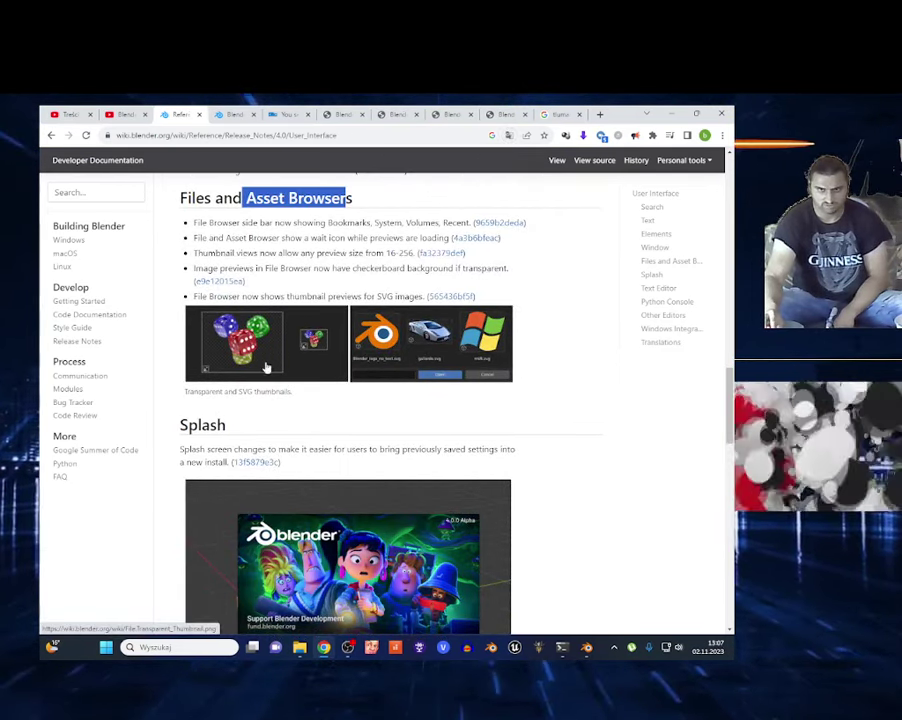
scroll(276, 479, "down", 3)
scroll(275, 480, "down", 3)
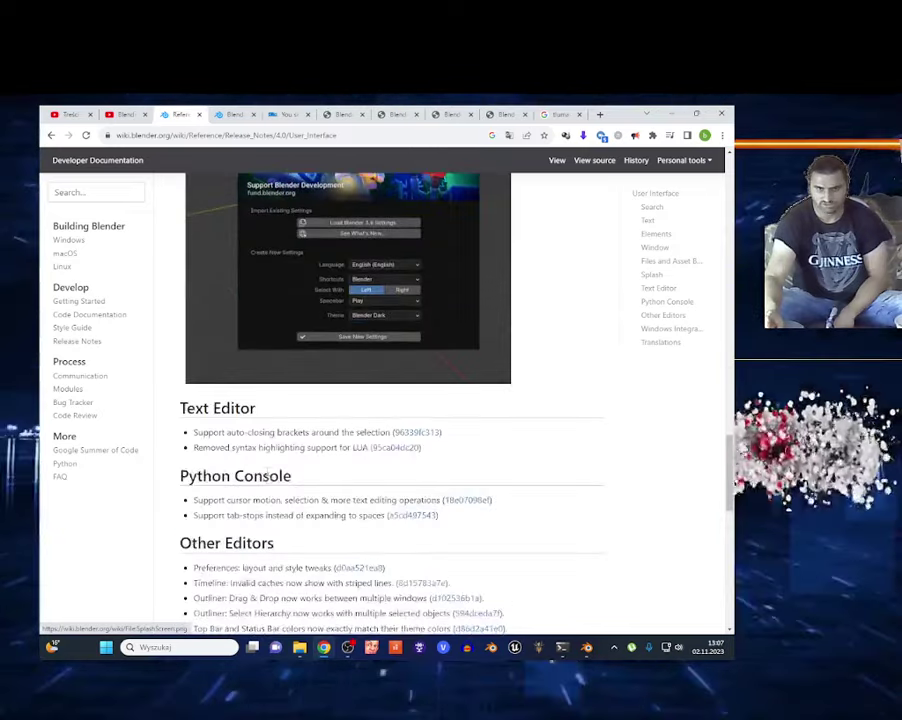
scroll(270, 475, "down", 3)
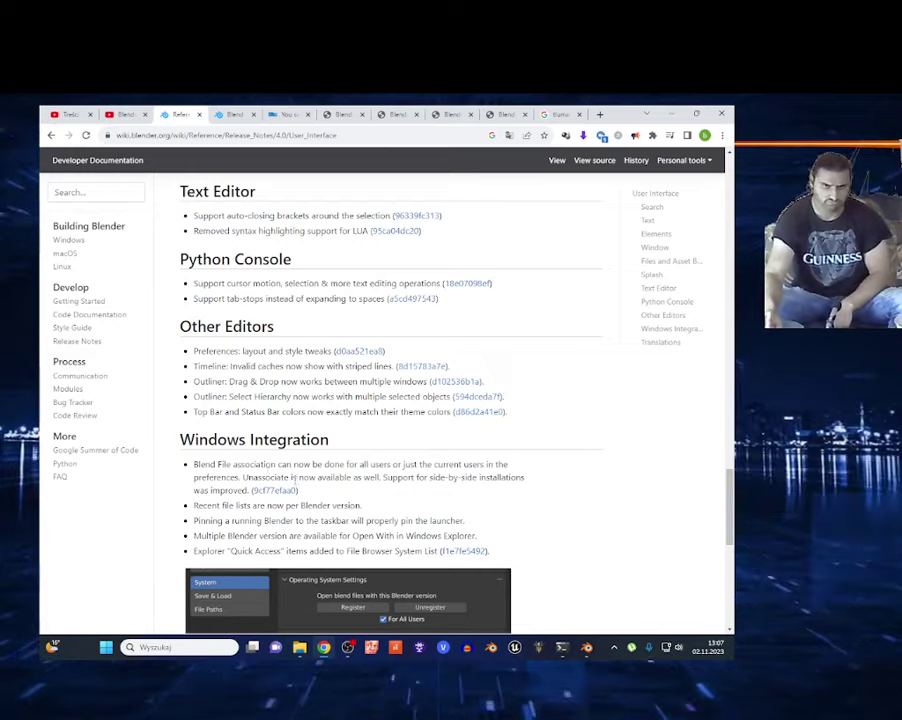
scroll(268, 480, "down", 3)
scroll(278, 500, "down", 2)
scroll(286, 512, "down", 2)
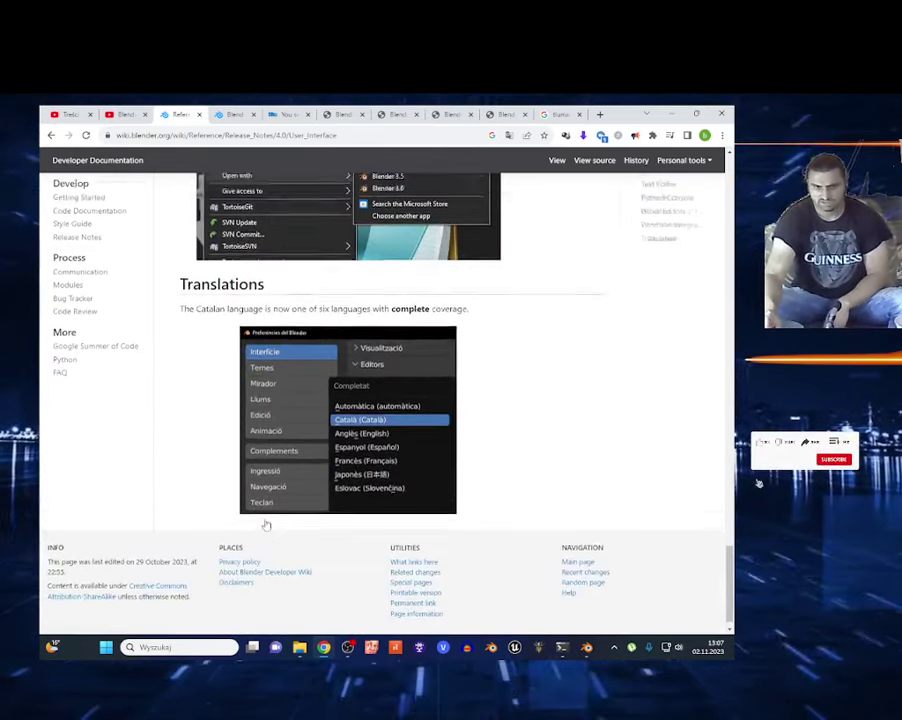
scroll(266, 520, "up", 2)
scroll(262, 519, "up", 7)
scroll(258, 518, "up", 6)
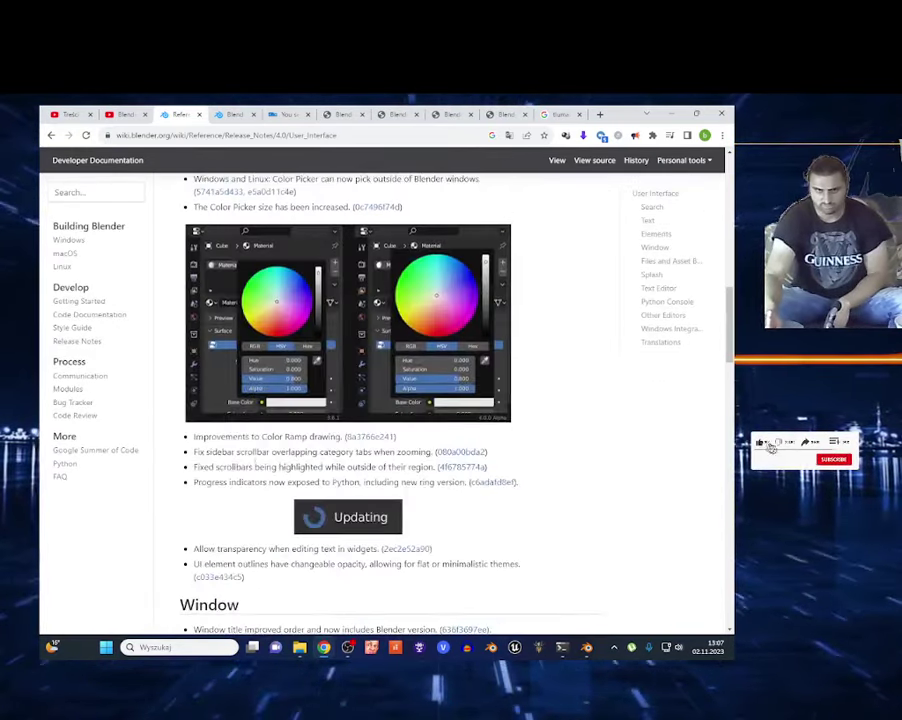
scroll(511, 573, "up", 4)
left_click(589, 648)
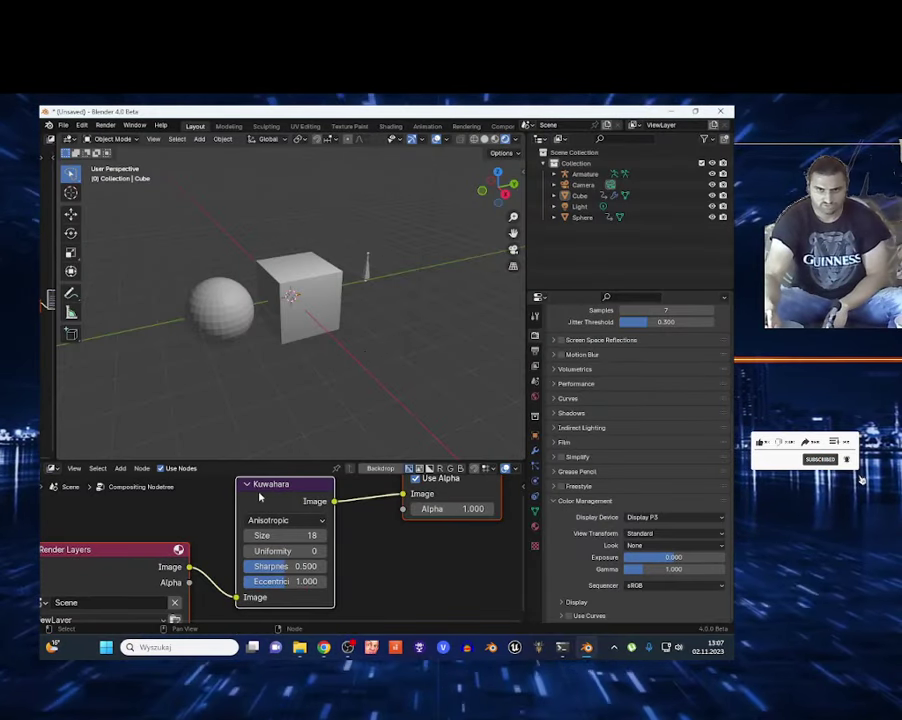
Show the cube's modifier properties and make the bottom area a Shader Editor showing its material nodes.
left_click(535, 449)
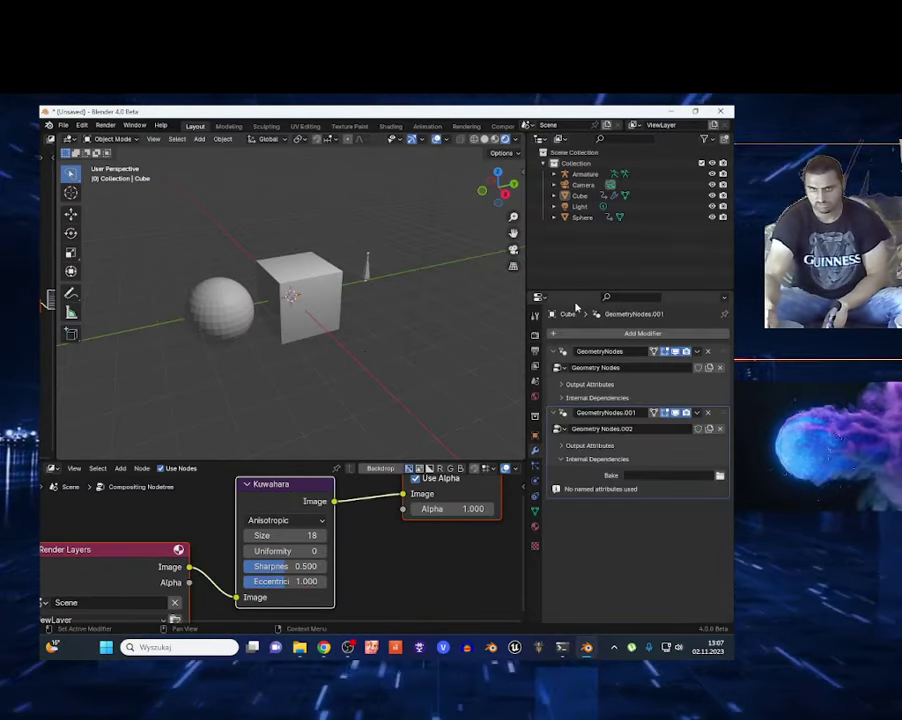
key("shift+a")
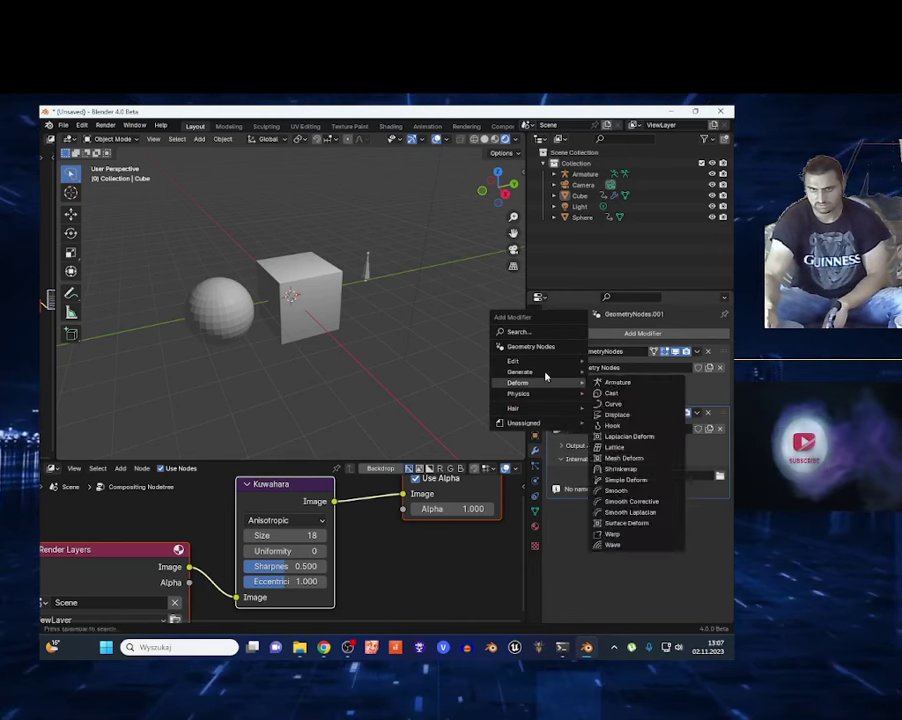
left_click(51, 468)
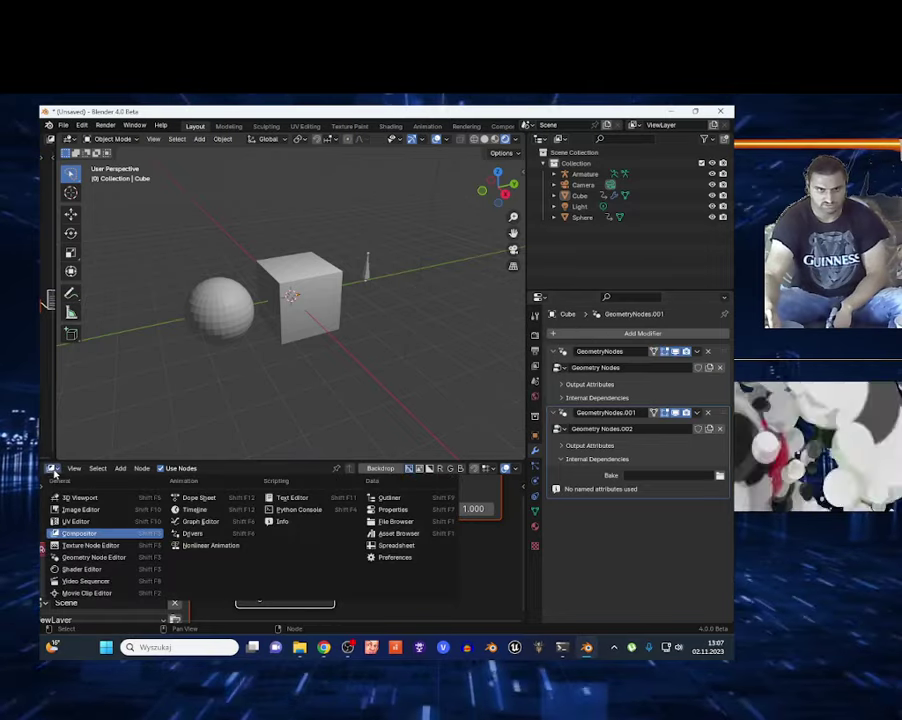
left_click(101, 570)
scroll(305, 585, "down", 3)
scroll(290, 540, "down", 3)
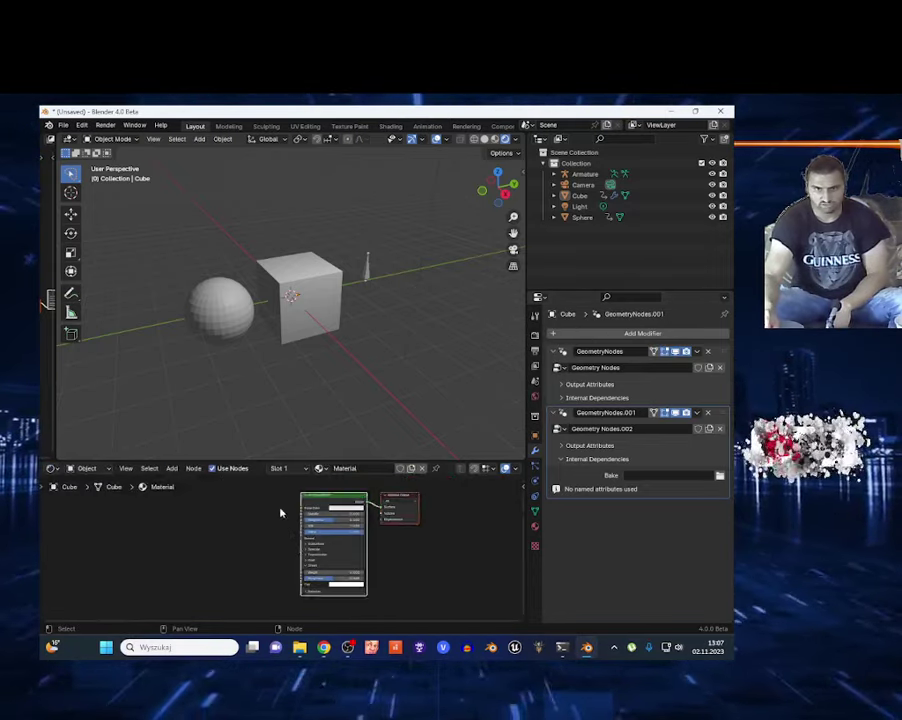
middle_click_drag(360, 572, 285, 600)
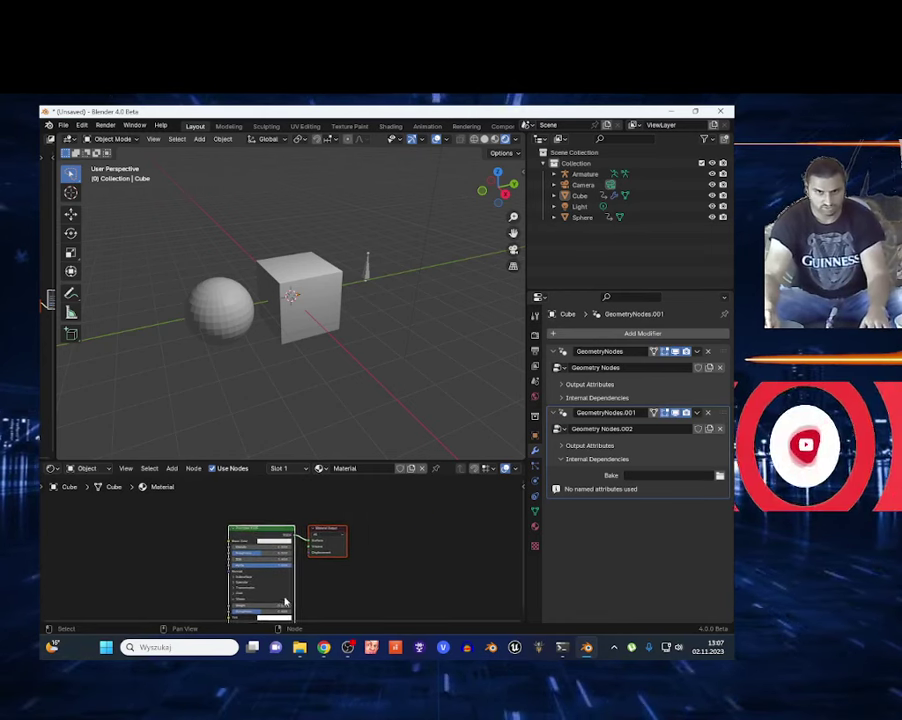
scroll(260, 580, "up", 3)
Switch the bottom area via Geometry Node Editor back to Compositor, setting Kuwahara Size to 8.
left_click(52, 468)
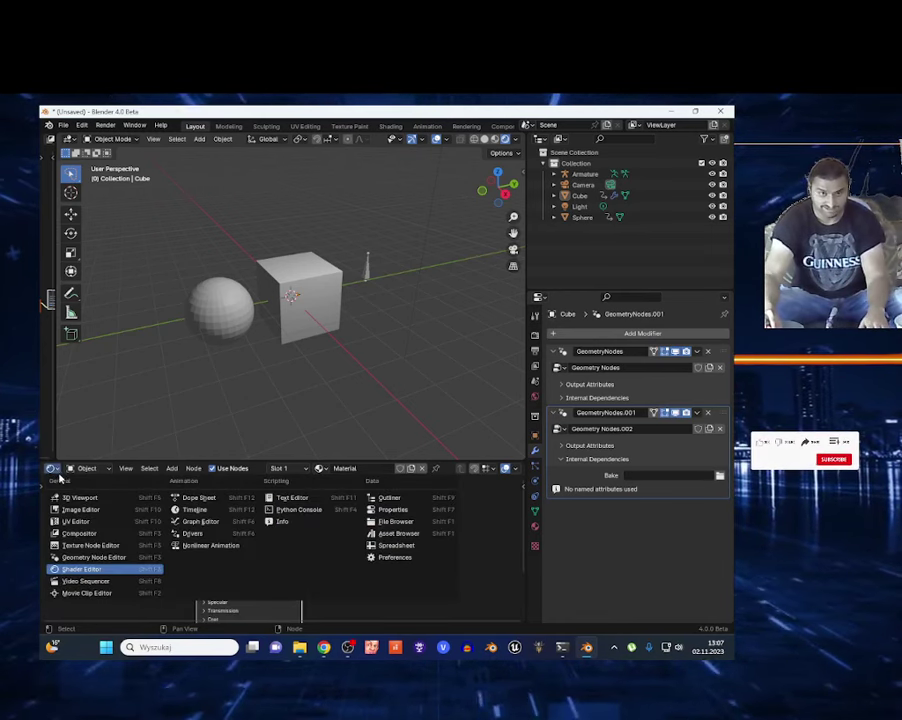
left_click(93, 557)
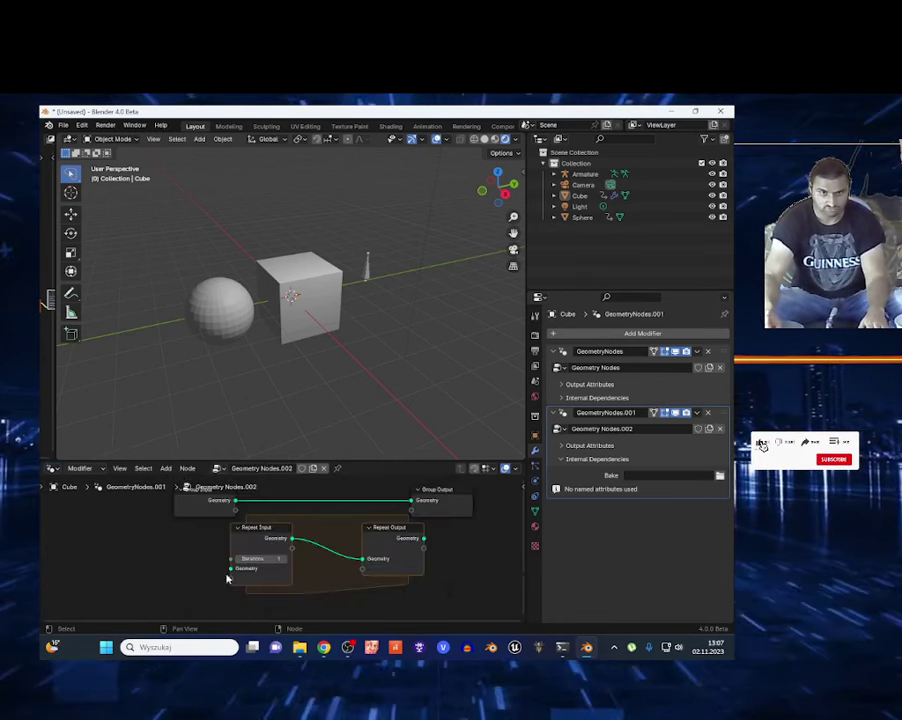
scroll(230, 570, "up", 3)
scroll(266, 530, "up", 3)
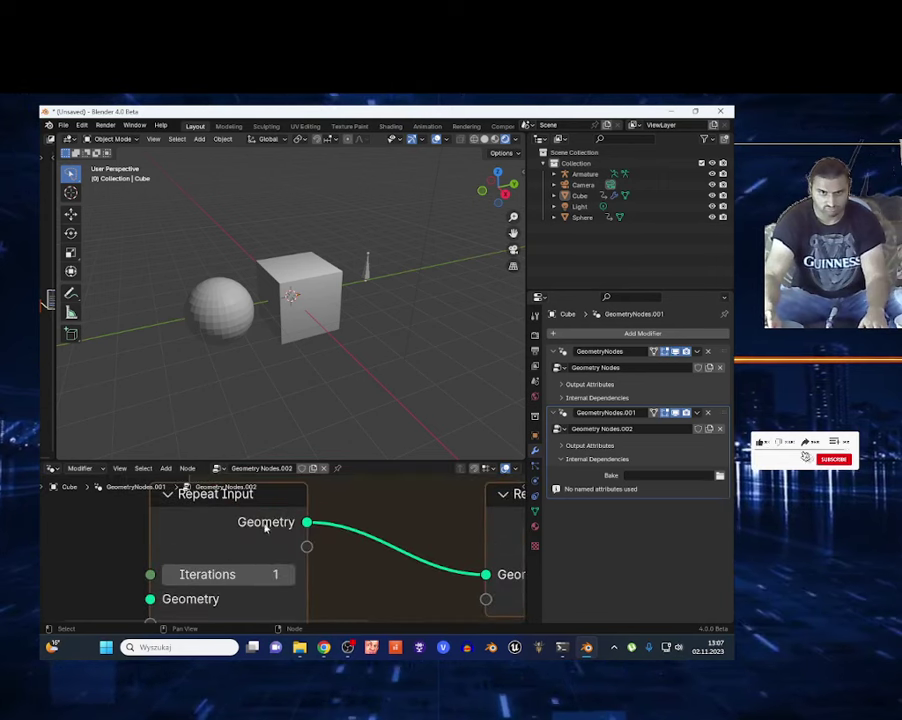
left_click(51, 469)
left_click(100, 533)
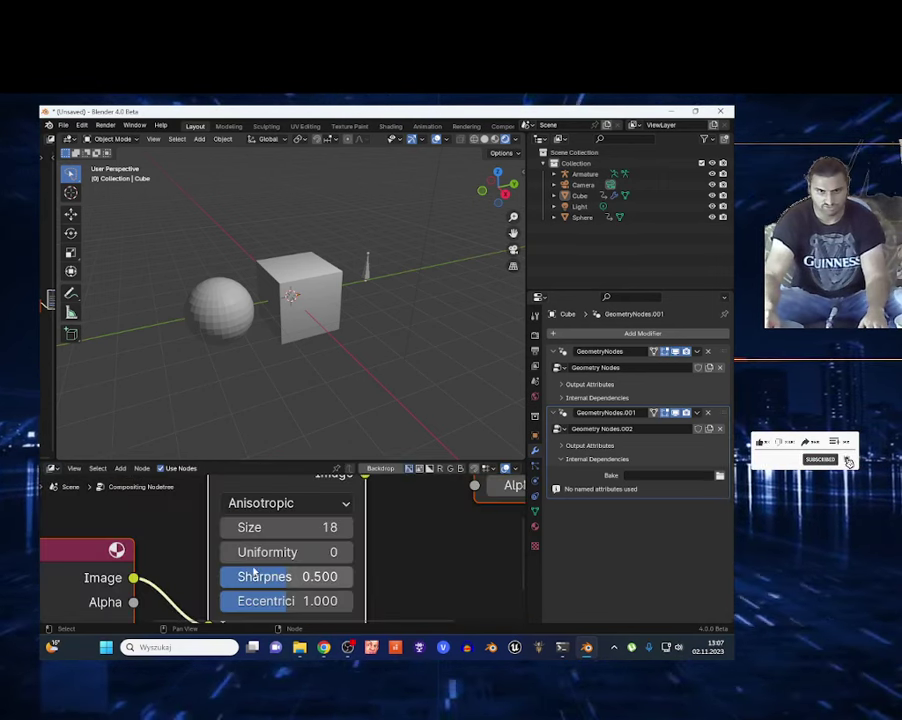
scroll(230, 550, "down", 3)
scroll(234, 549, "up", 2)
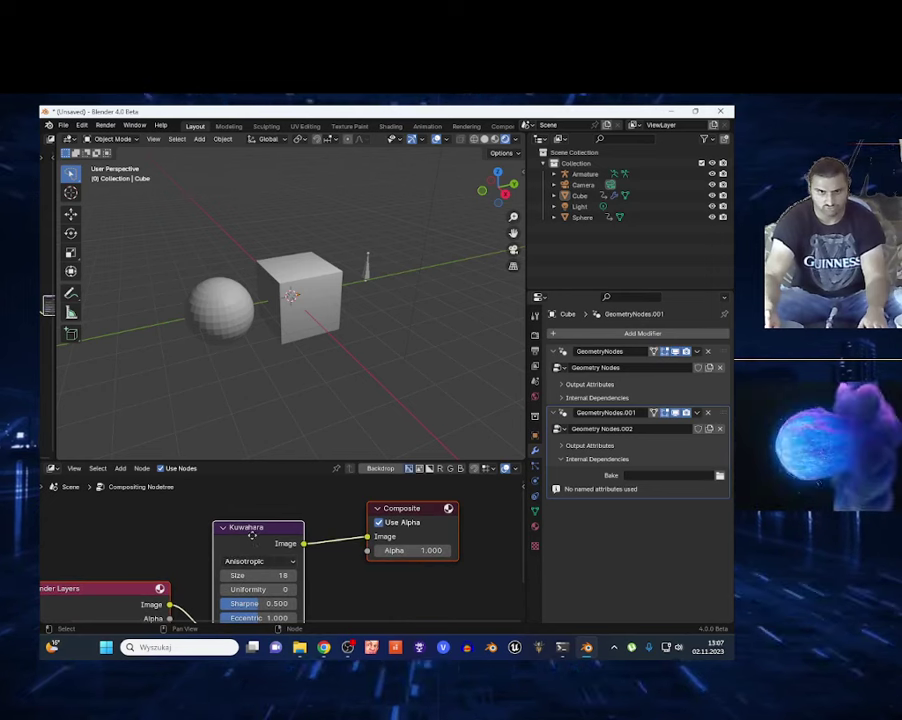
scroll(245, 548, "up", 2)
scroll(230, 558, "up", 1)
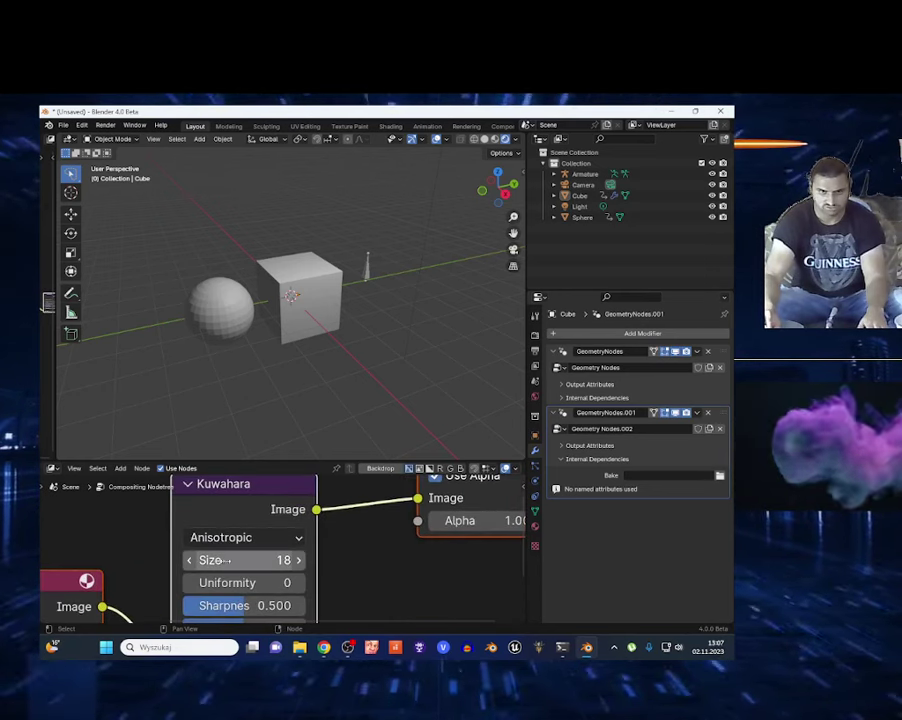
mouse_move(215, 560)
left_mouse_down()
mouse_move(260, 560)
mouse_move(190, 560)
left_mouse_up()
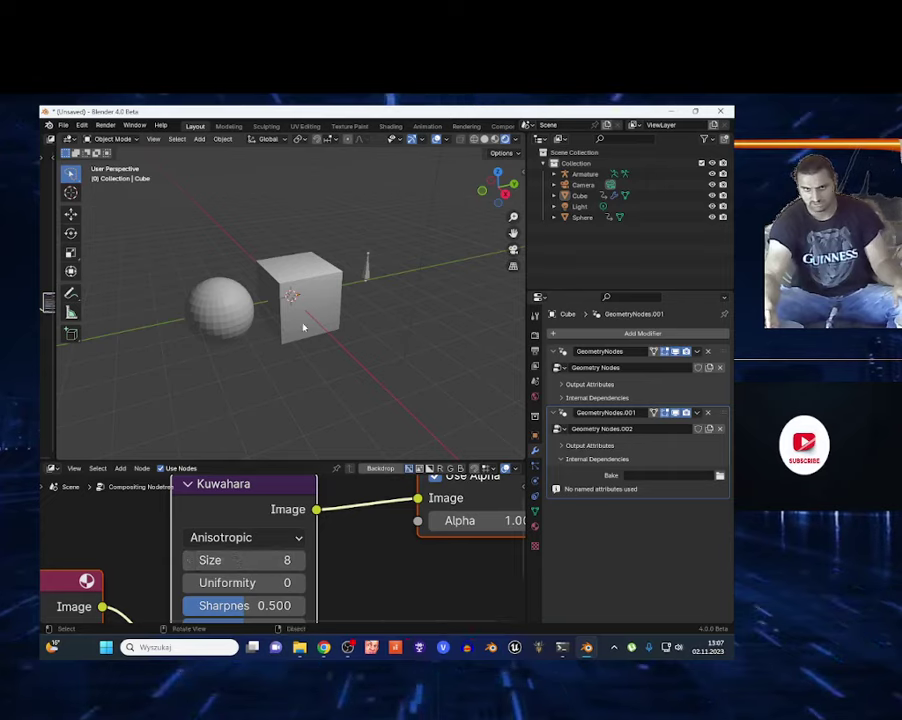
Set Color Management View Transform to AgX after trying False Color and Standard.
left_click(537, 358)
scroll(610, 500, "down", 10)
scroll(590, 560, "down", 2)
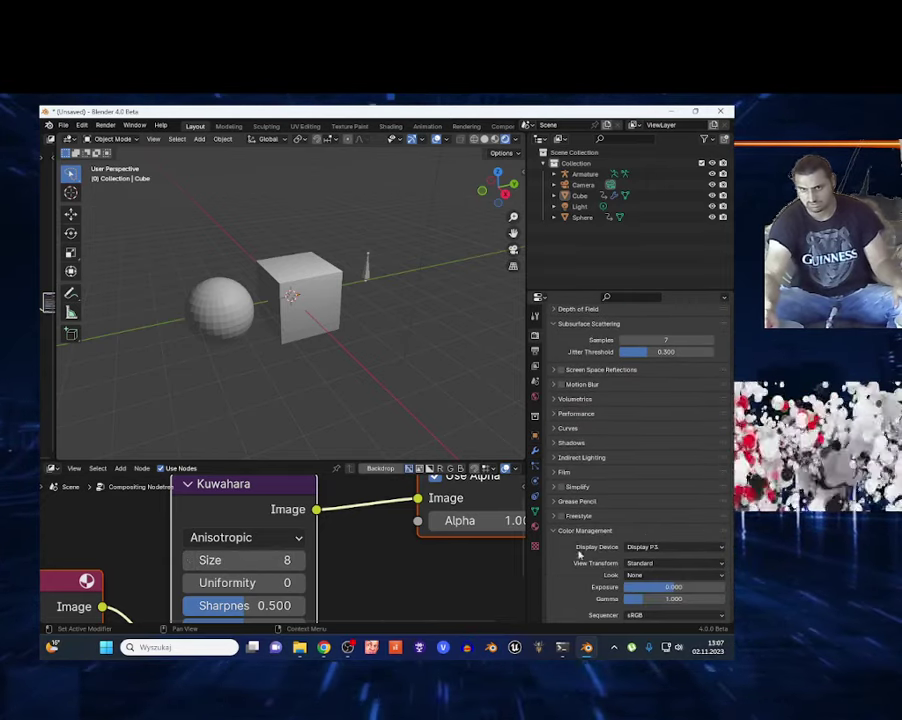
scroll(580, 553, "down", 2)
left_click(670, 533)
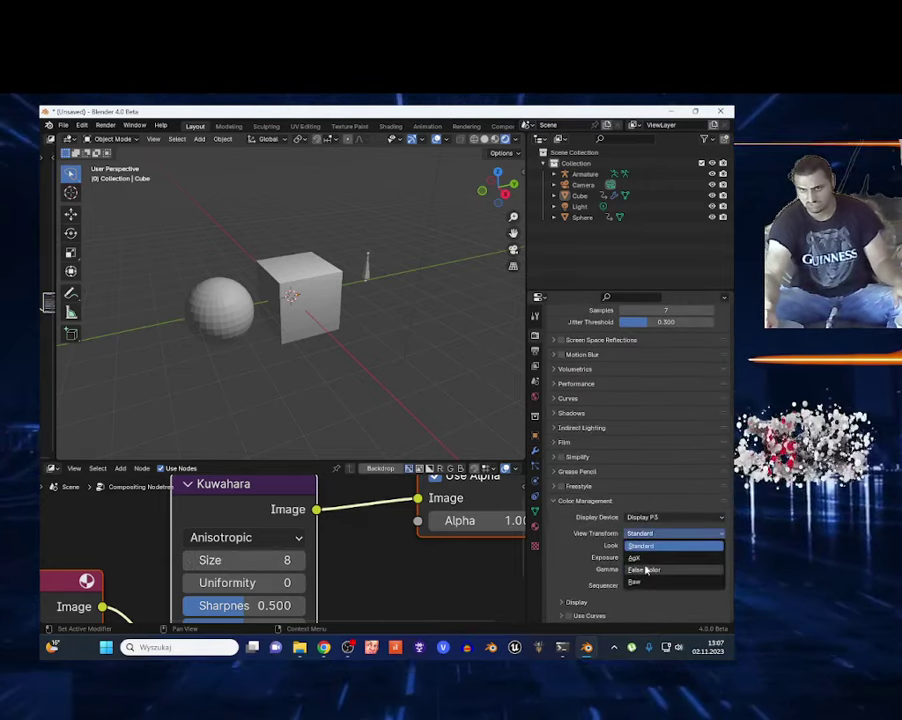
left_click(645, 569)
left_click(645, 533)
left_click(640, 545)
left_click(647, 533)
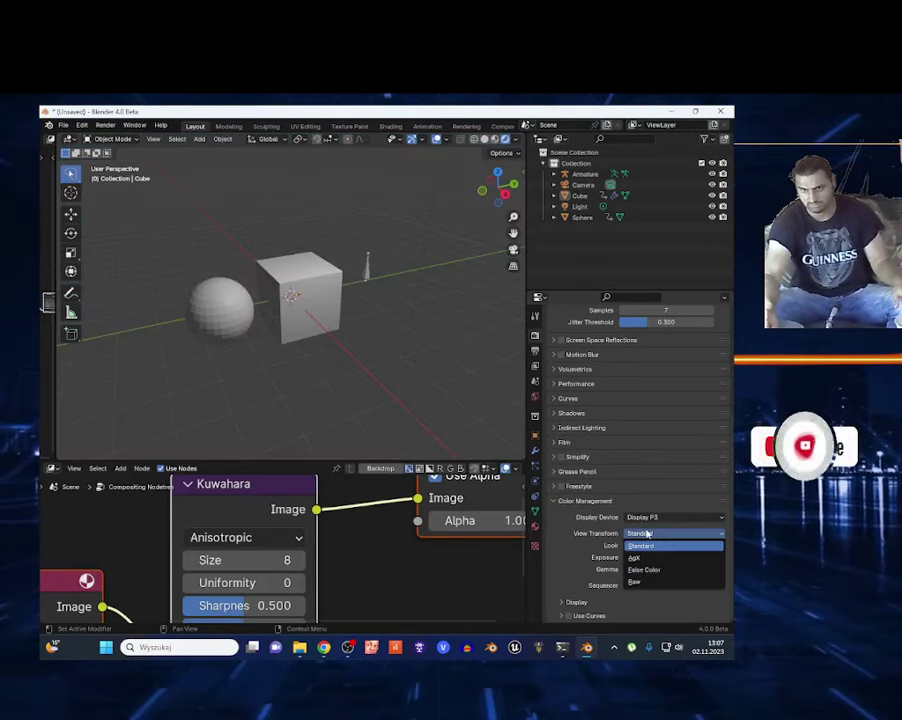
left_click(640, 557)
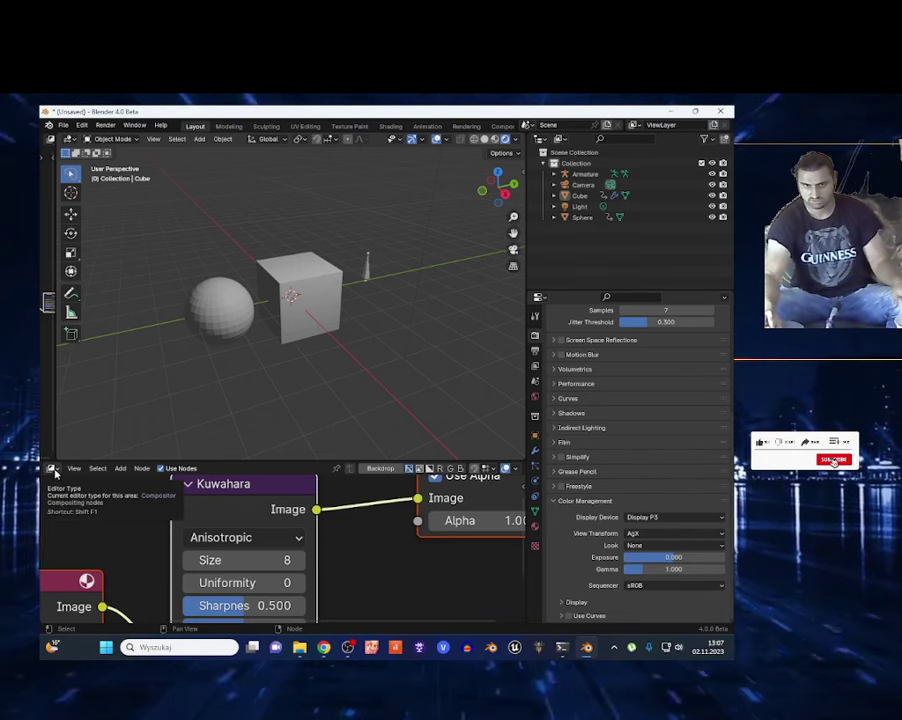
Show the Output properties: 24 fps, frame range 1–250, PNG output to /tmp/.
left_click(52, 468)
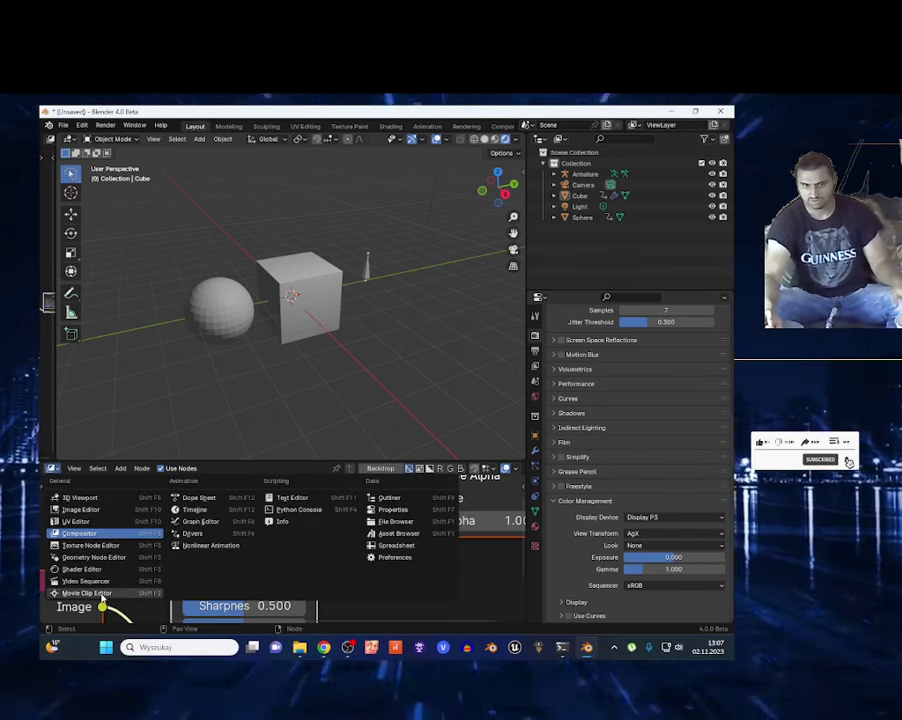
left_click(535, 350)
left_click(63, 125)
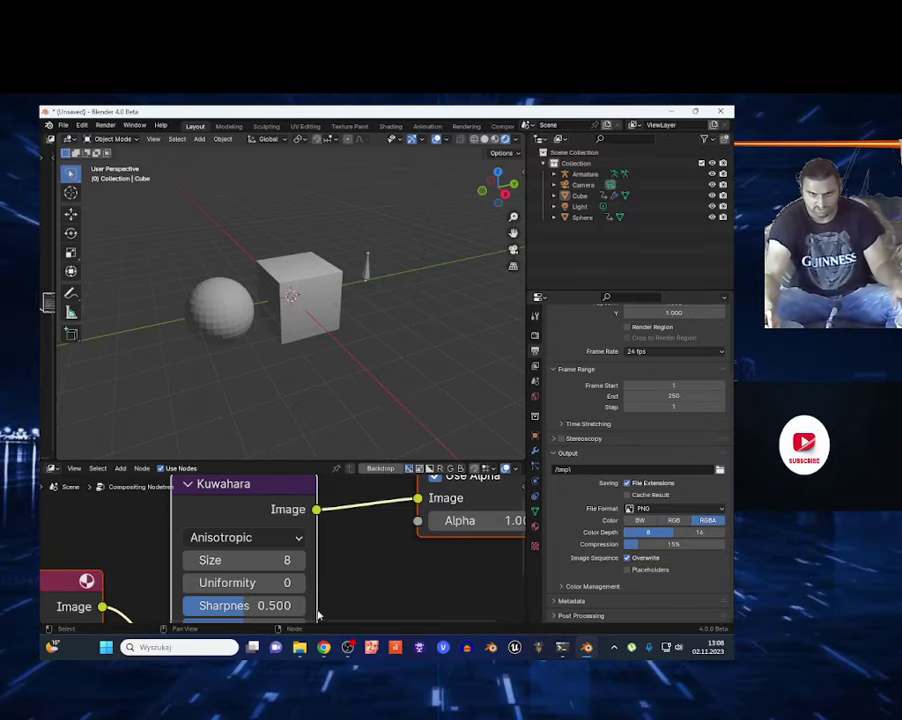
Return to Chrome and go back to the Blender 4.0 release notes index.
left_click(332, 655)
scroll(288, 449, "down", 2)
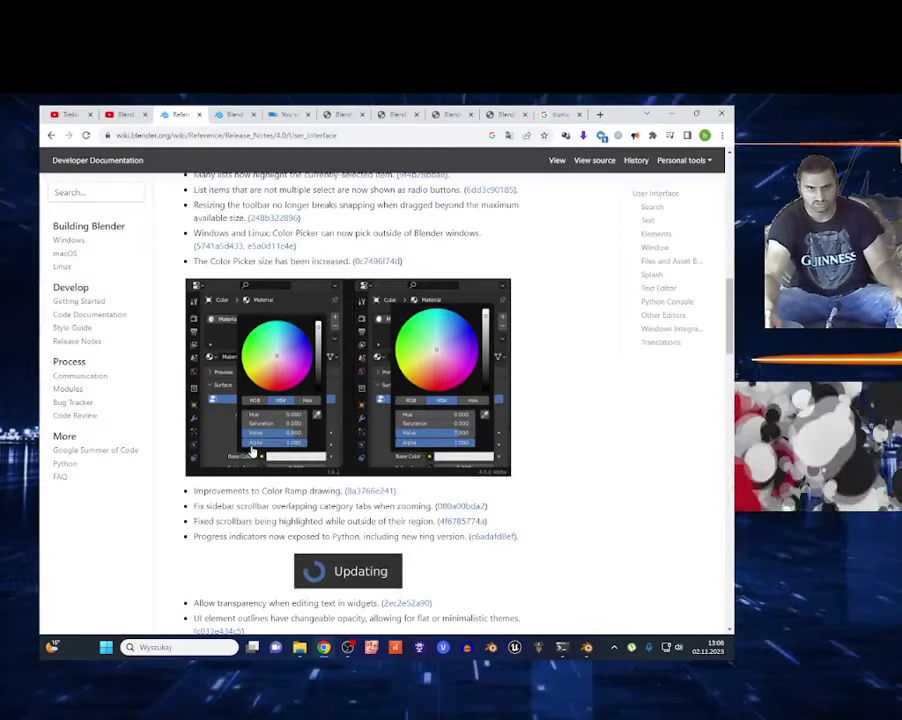
scroll(288, 449, "down", 3)
scroll(288, 449, "down", 3)
left_click(50, 135)
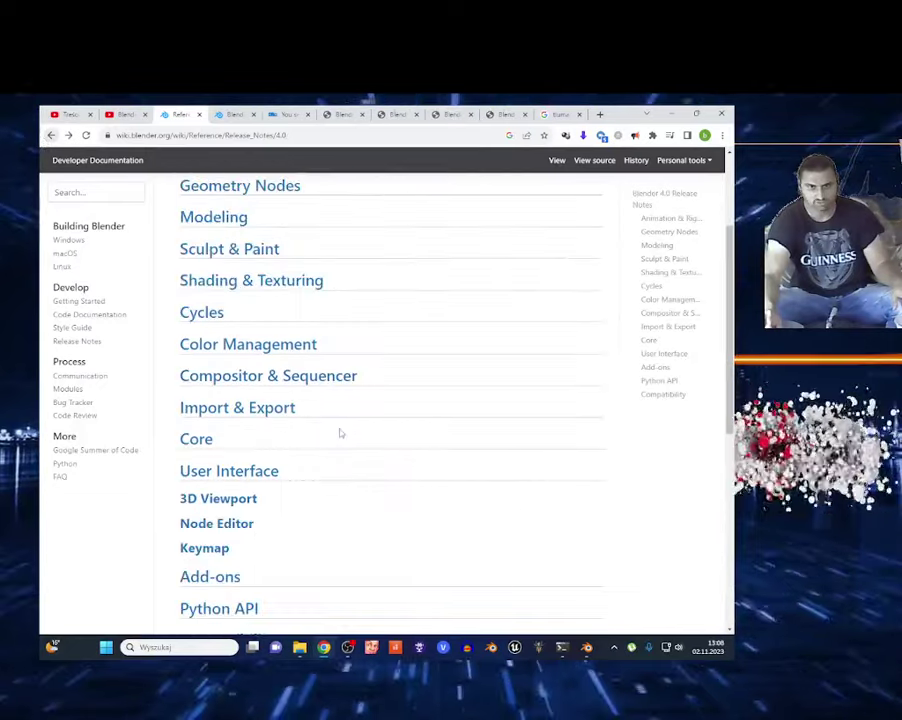
scroll(300, 445, "down", 3)
scroll(217, 434, "down", 1)
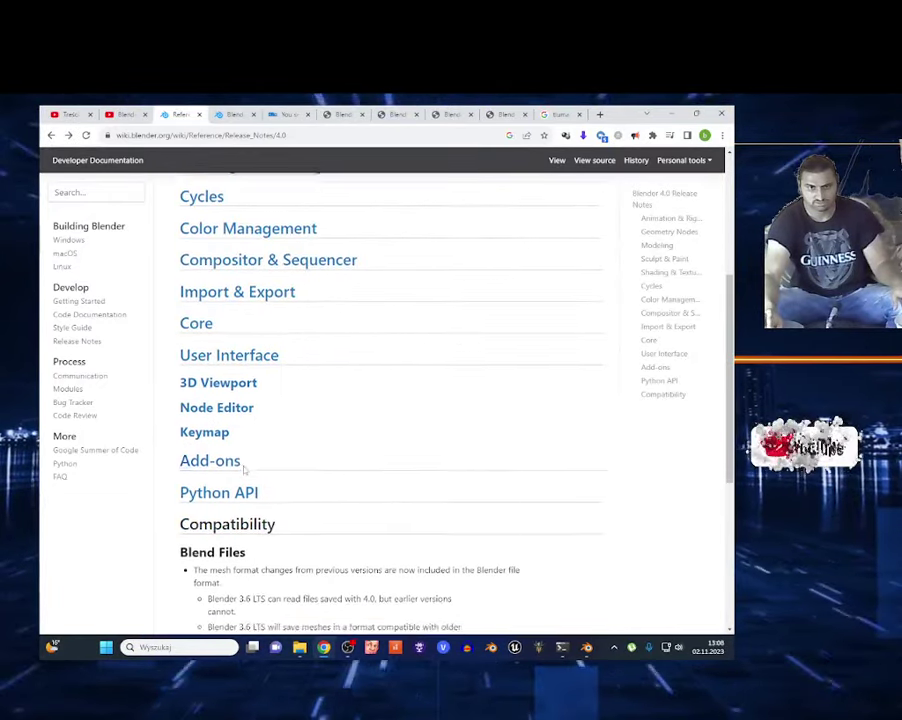
scroll(243, 462, "down", 2)
scroll(238, 465, "down", 2)
scroll(236, 466, "up", 3)
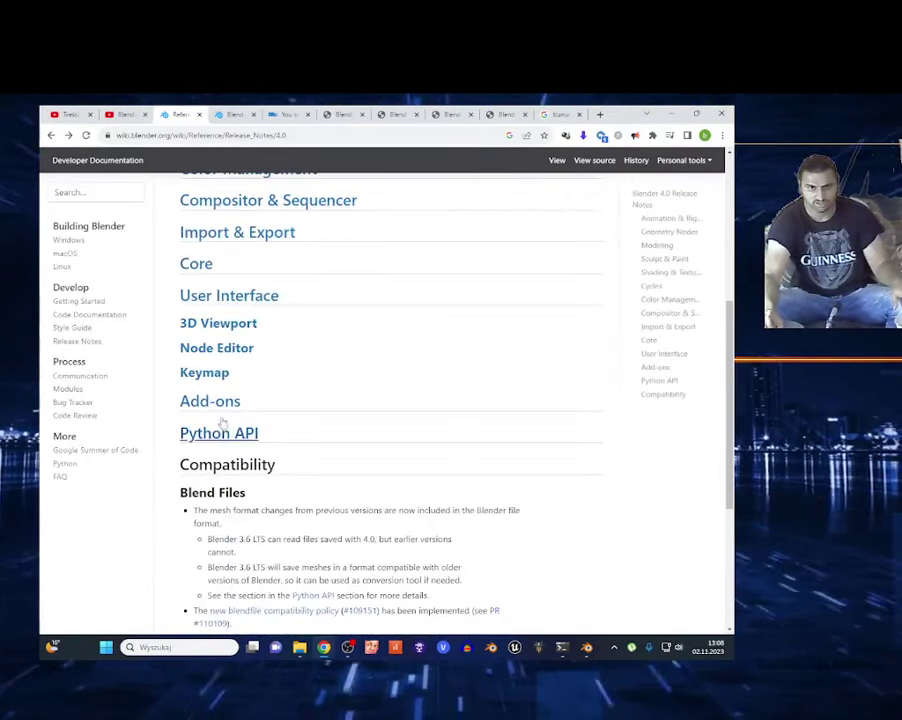
Read the Add-ons notes, highlighting the rewritten Rigify interface sentence and glTF Importer changes.
left_click(226, 414)
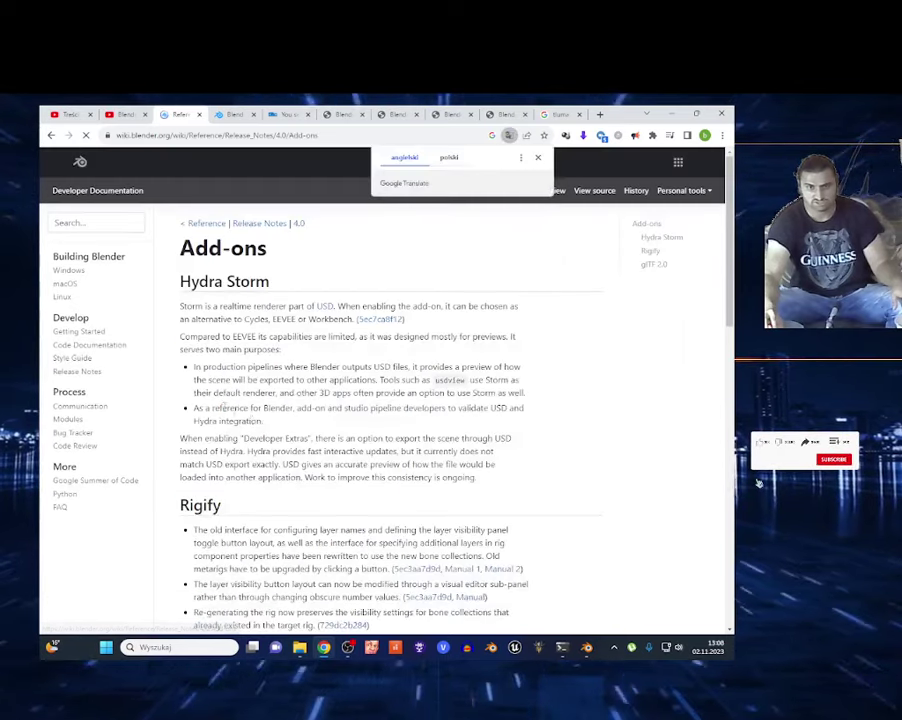
scroll(226, 414, "down", 3)
left_click_drag(186, 271, 336, 292)
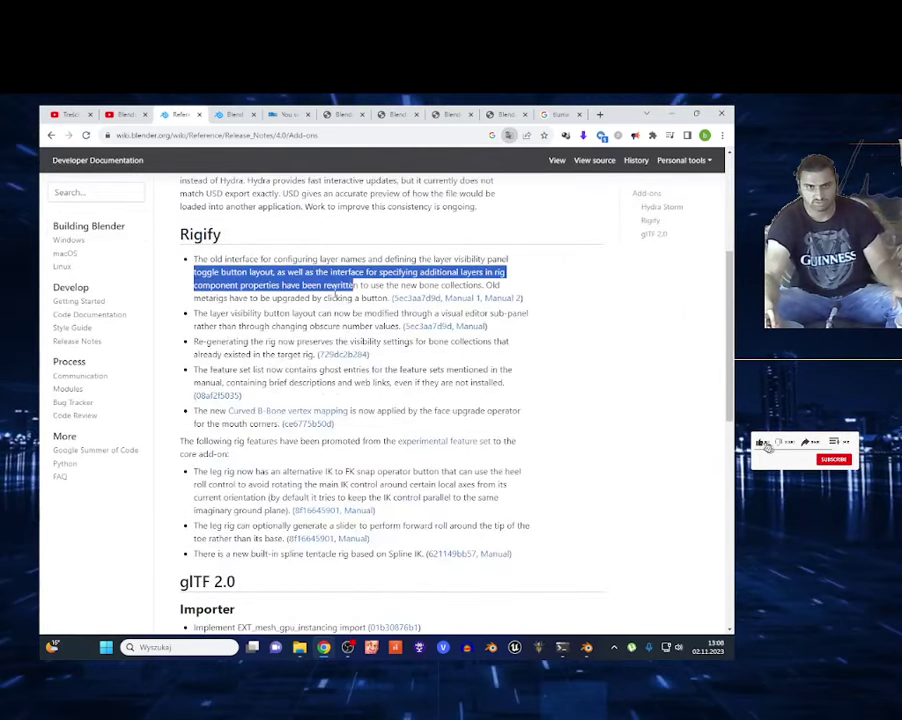
scroll(251, 416, "down", 4)
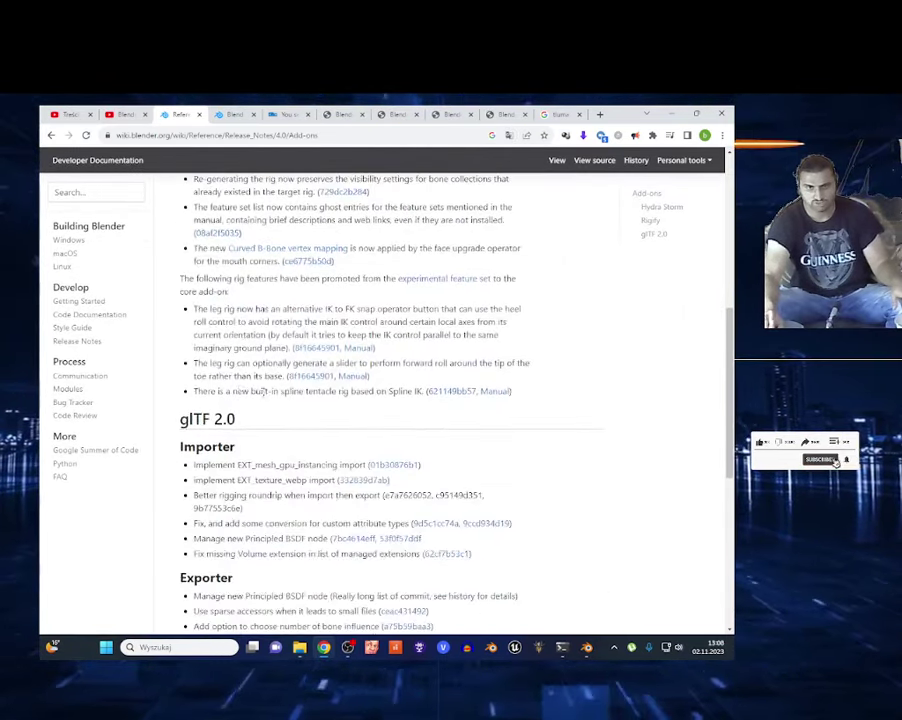
left_click_drag(475, 393, 190, 298)
left_click(253, 297)
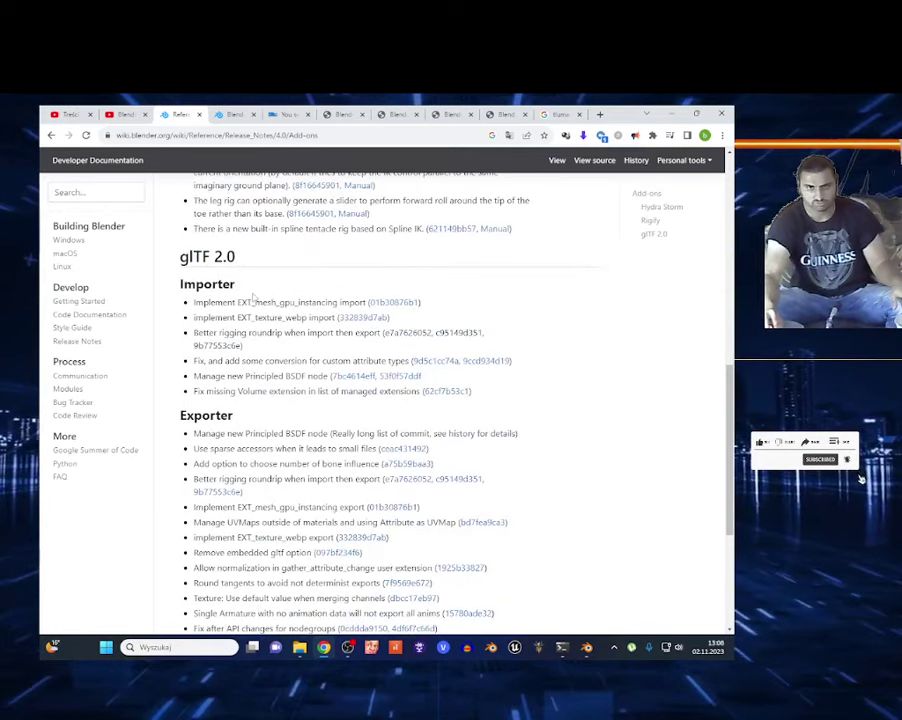
scroll(322, 323, "down", 3)
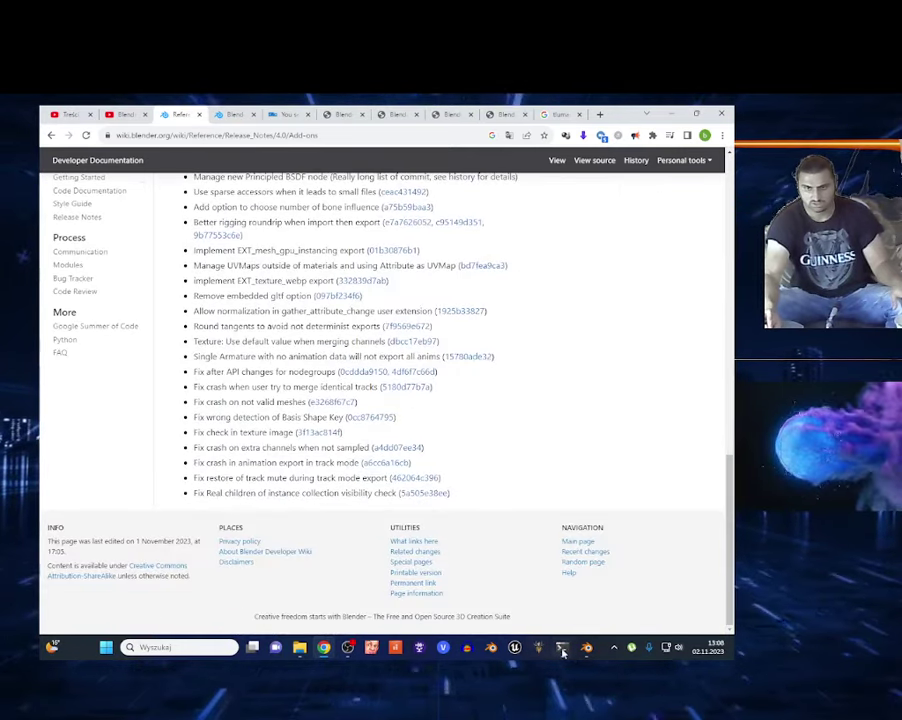
Back in Blender, turn the bottom compositing area into a Timeline.
left_click(585, 649)
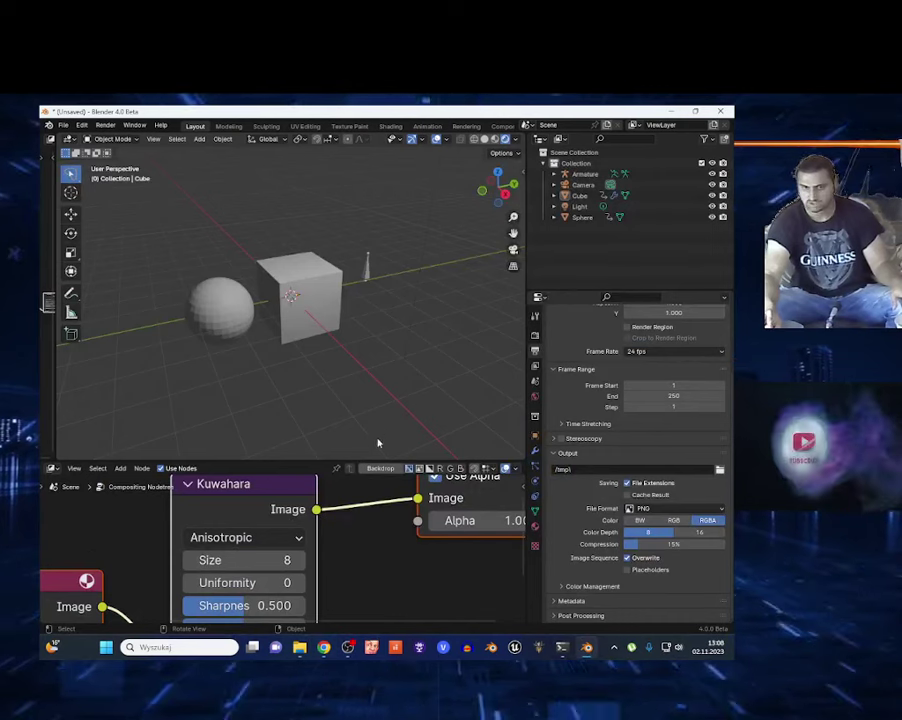
scroll(390, 530, "down", 2)
scroll(354, 552, "down", 2)
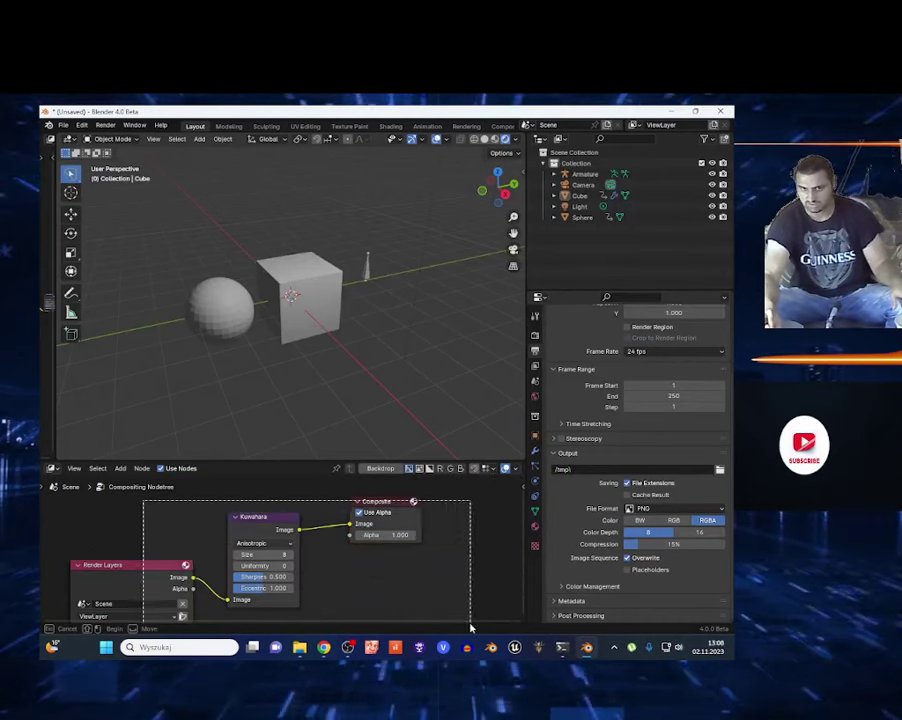
middle_click_drag(406, 584, 458, 566)
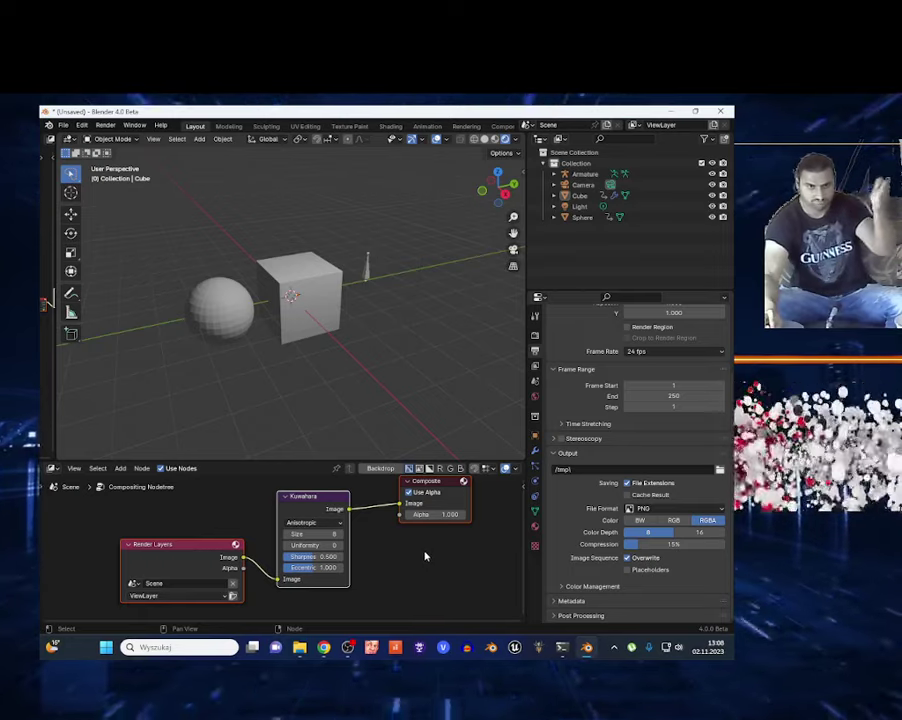
left_click(54, 469)
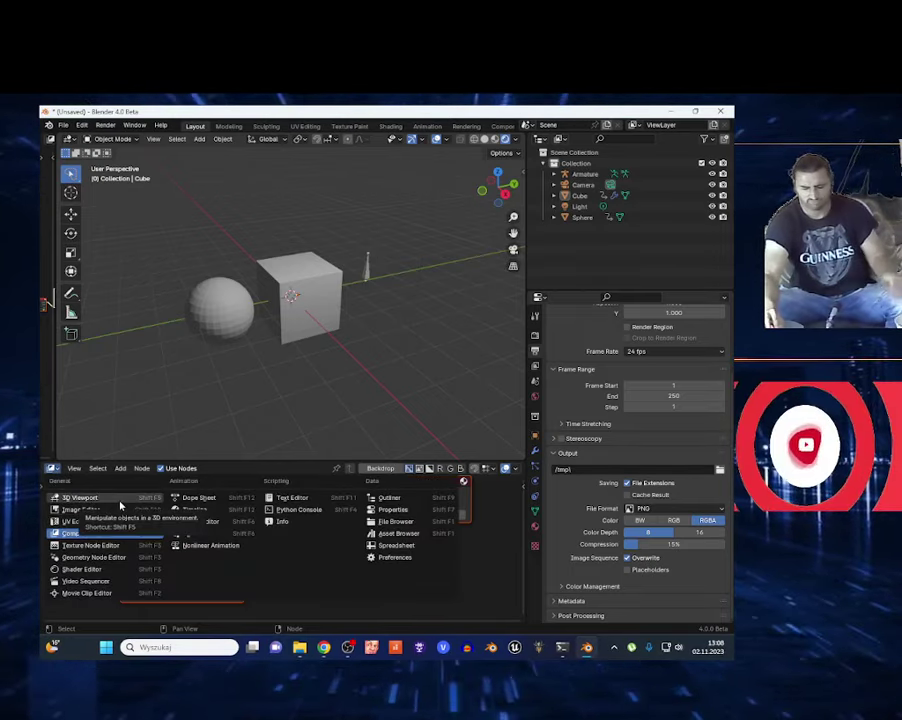
left_click(196, 509)
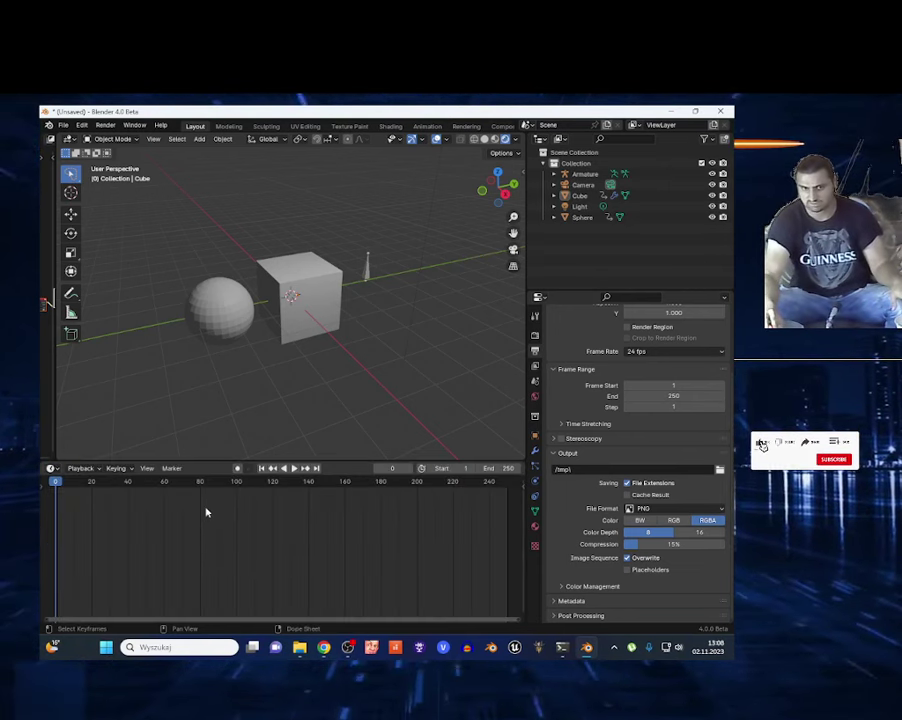
Show the cube's Principled BSDF surface settings in Material Properties.
left_click(322, 650)
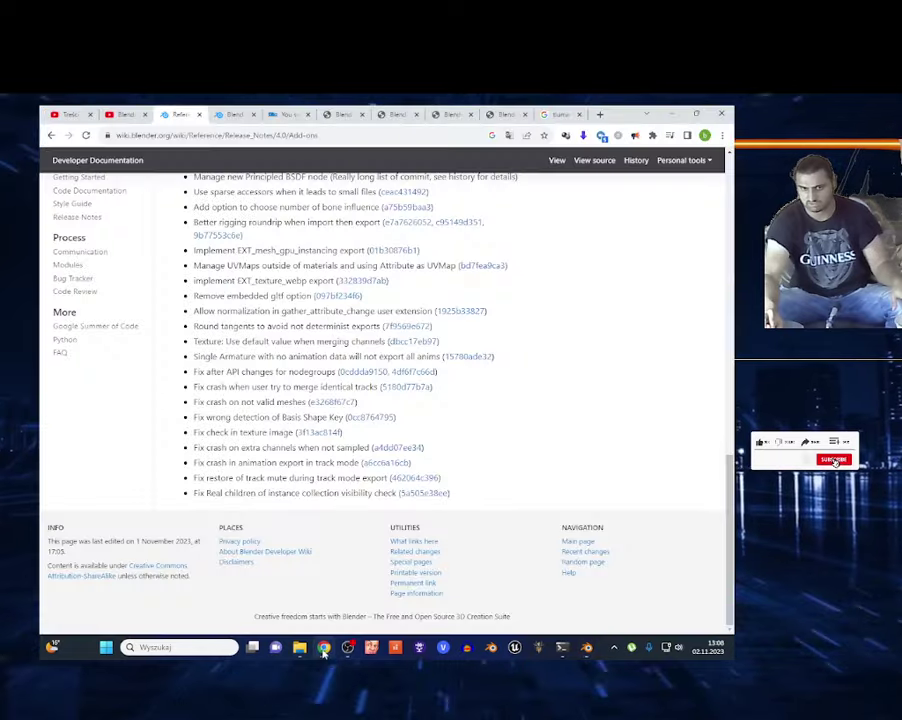
left_click(322, 650)
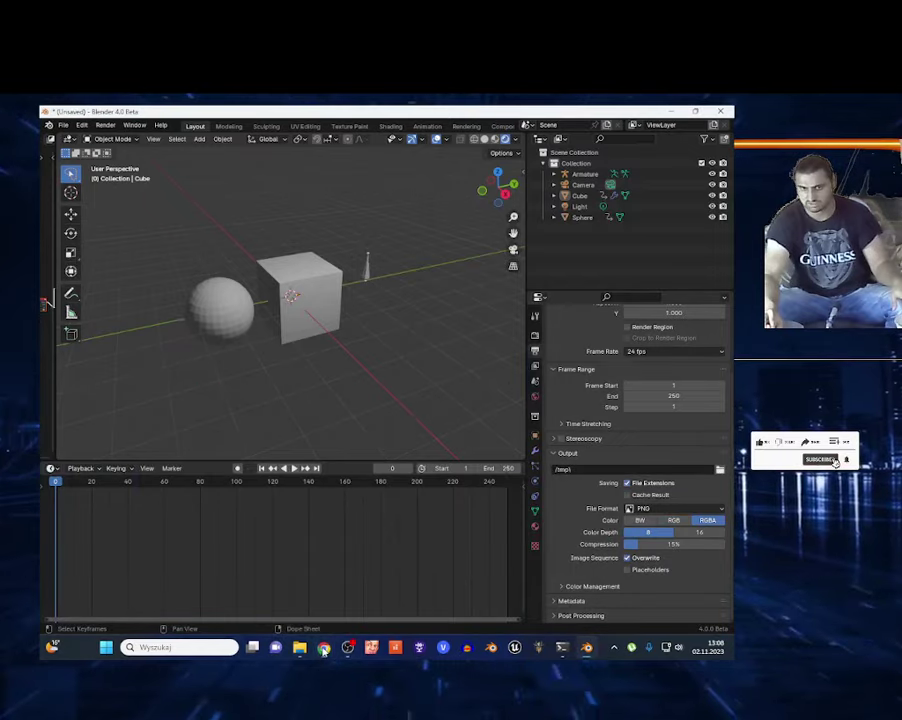
left_click(536, 526)
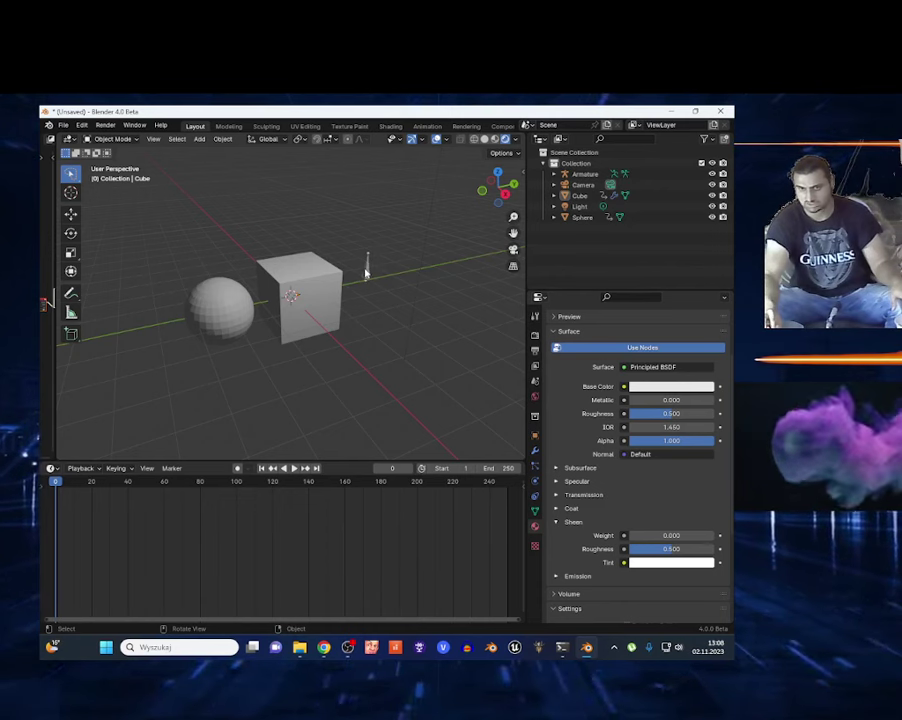
Collapse the viewport side region, show the two Geometry Nodes modifiers, open Add Modifier, then bring OBS forward.
left_click(52, 456)
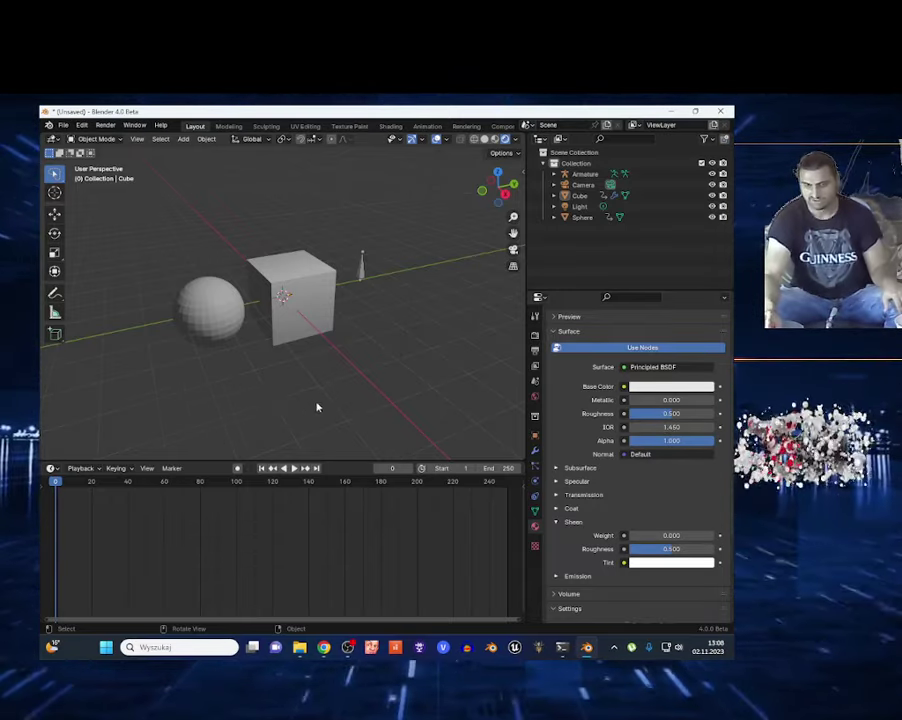
scroll(314, 404, "down", 3)
left_click(536, 451)
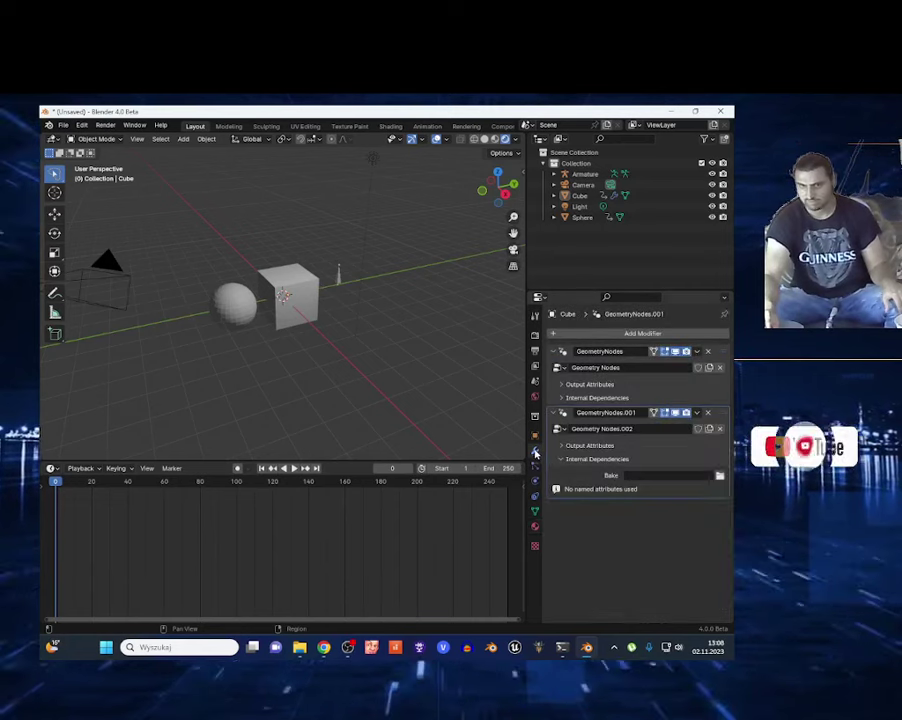
scroll(286, 420, "up", 5)
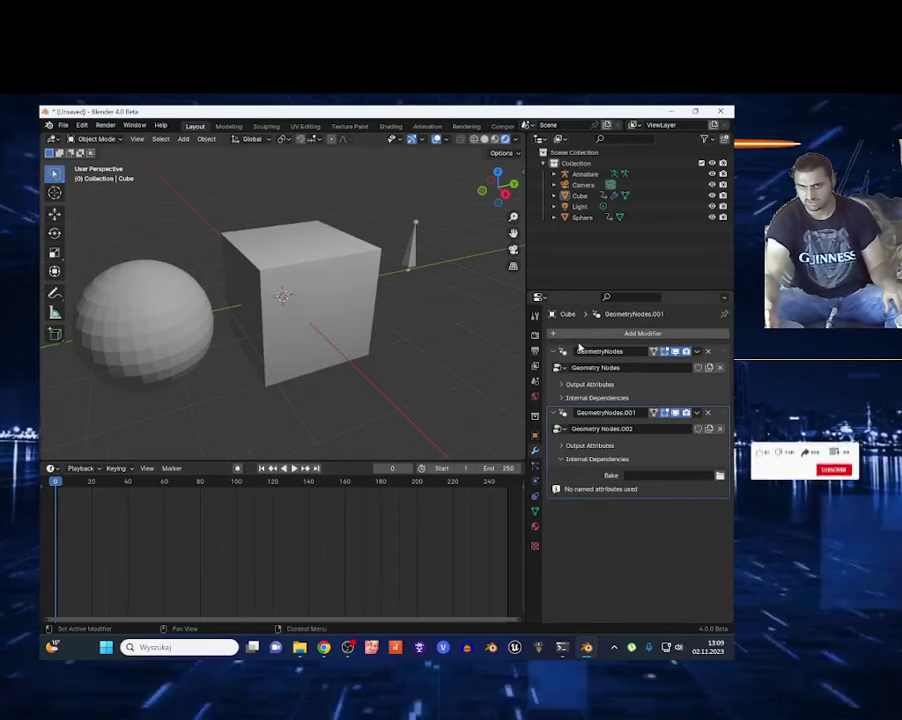
left_click(580, 334)
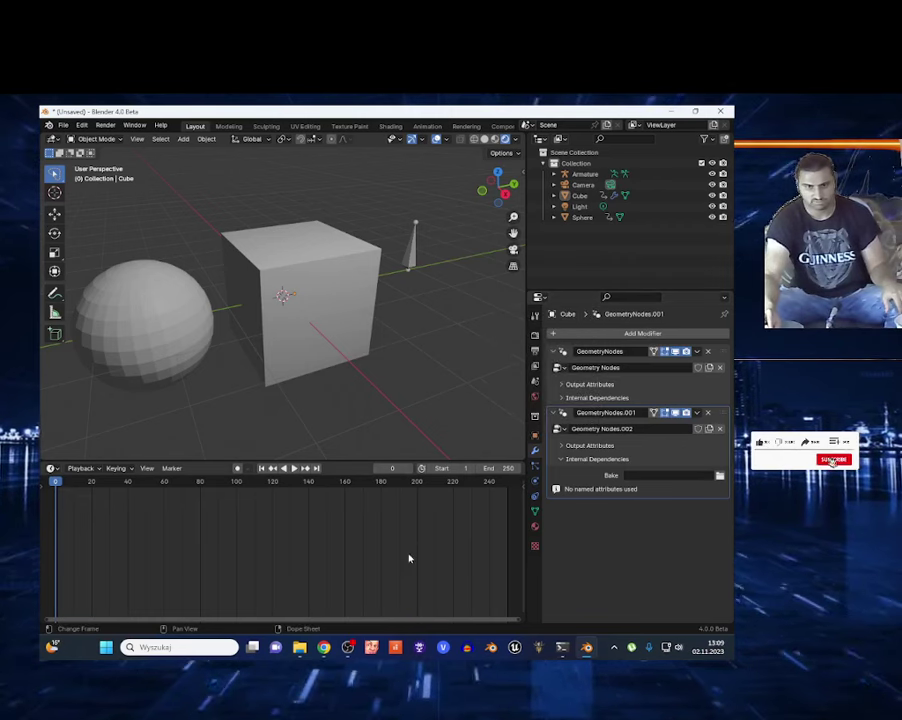
left_click(347, 647)
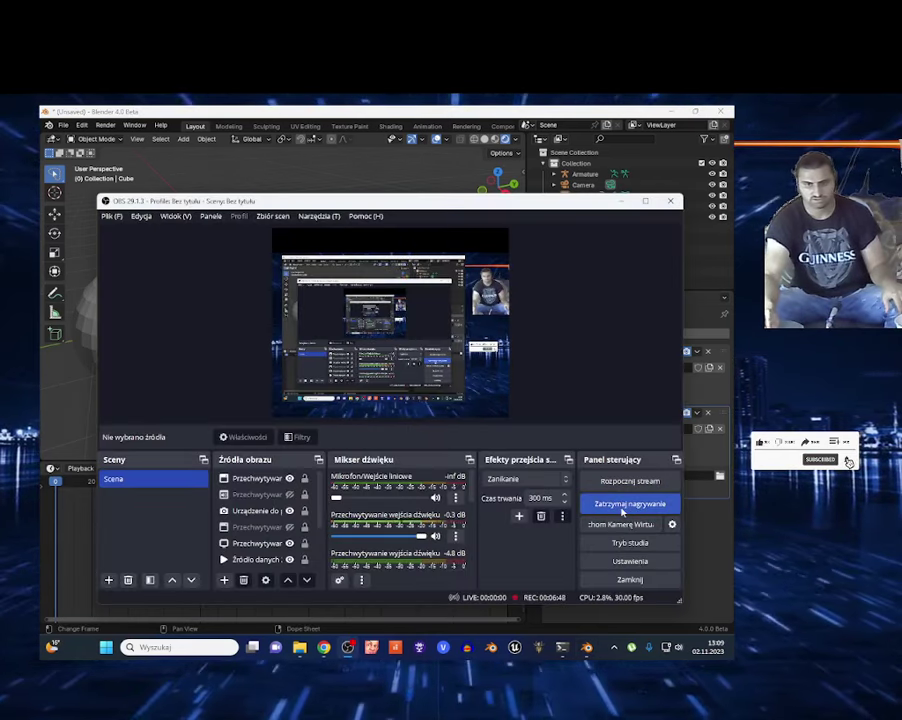